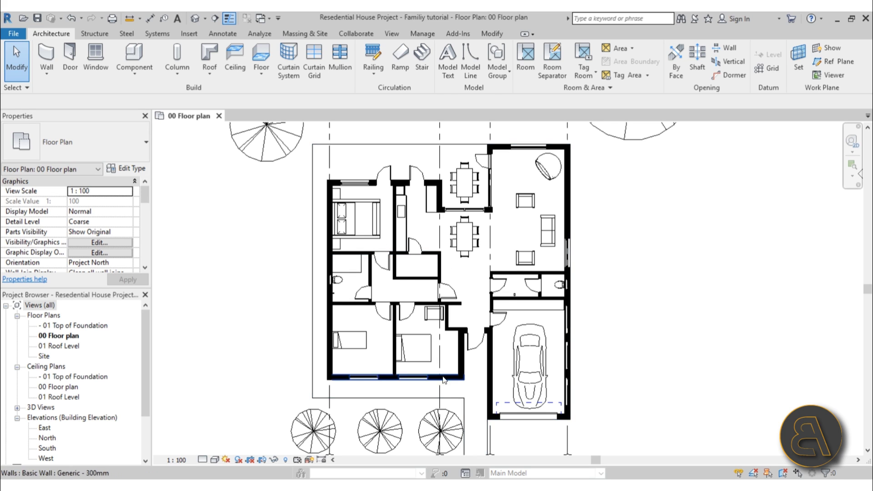
Examine the floor plan around the two lower bedrooms, the hallway and the entrance niche for places that need storage
middle_click_drag(641, 429, 640, 378)
scroll(483, 250, "up", 1)
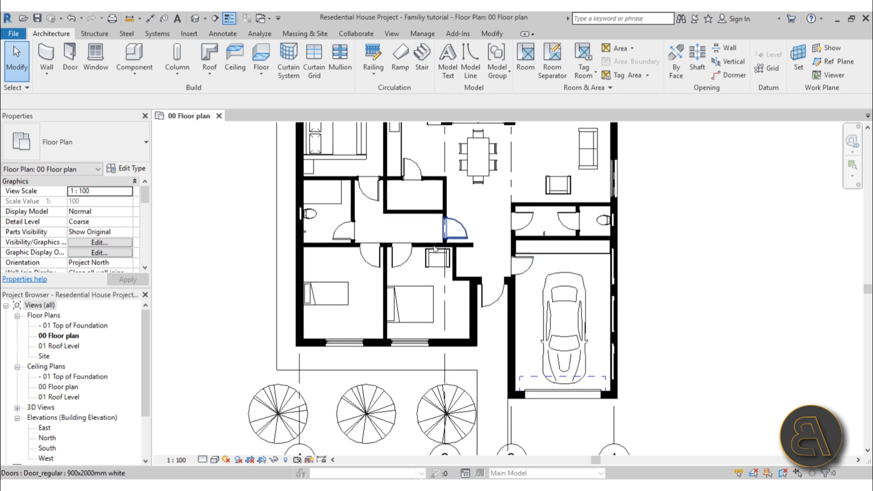
scroll(438, 286, "up", 1)
scroll(437, 285, "down", 1)
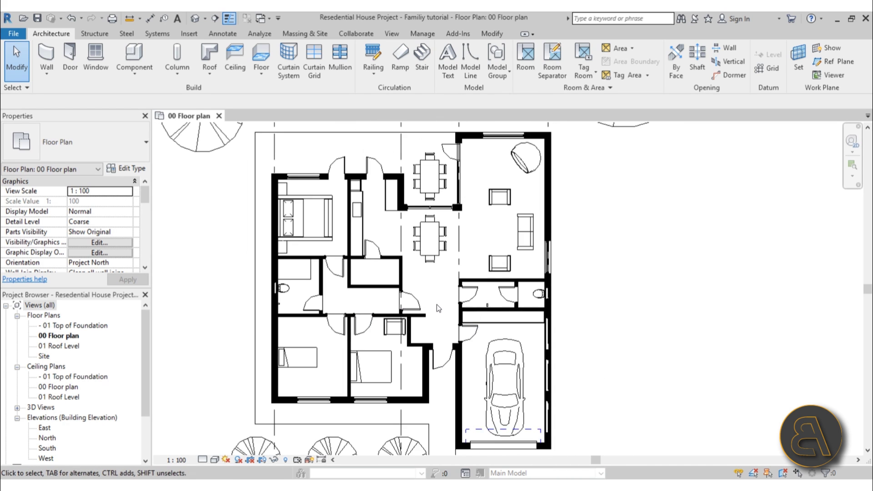
scroll(437, 304, "down", 1)
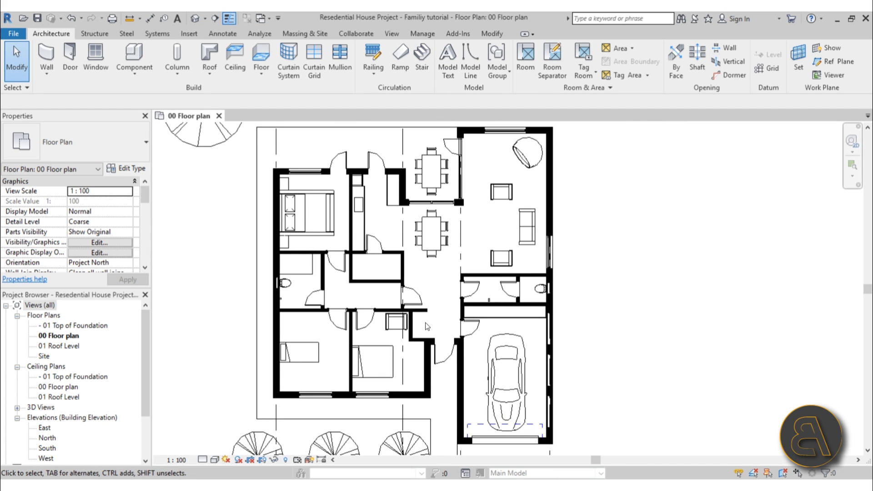
scroll(425, 323, "up", 1)
scroll(417, 321, "up", 1)
scroll(423, 322, "down", 1)
middle_click_drag(427, 324, 448, 307)
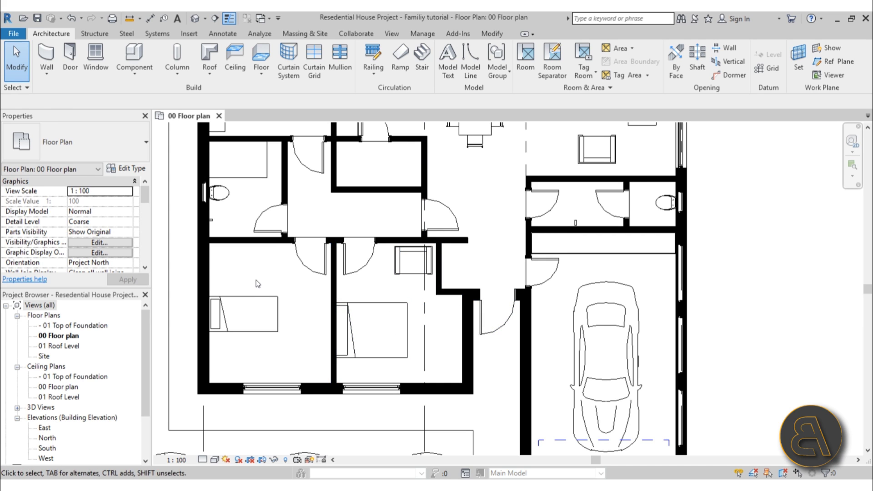
scroll(436, 244, "up", 1)
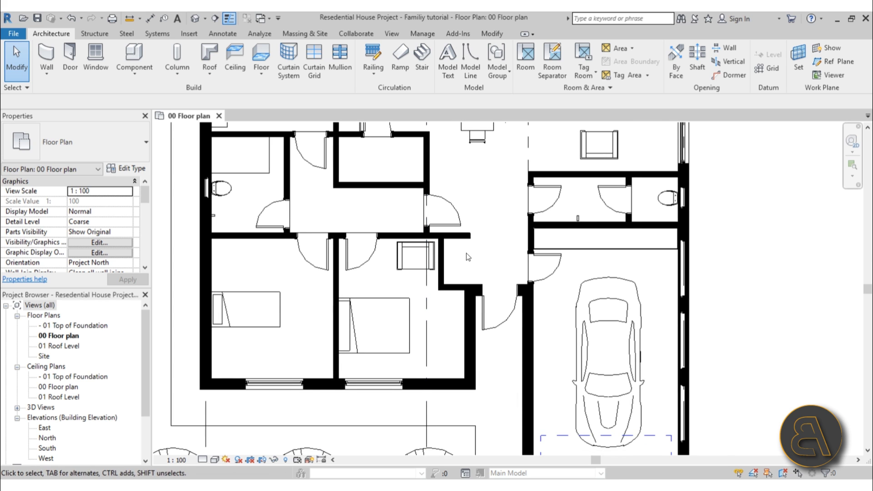
scroll(465, 253, "up", 2)
scroll(452, 221, "up", 1)
mouse_move(452, 221)
middle_mouse_down()
mouse_move(468, 253)
mouse_move(450, 211)
middle_mouse_up()
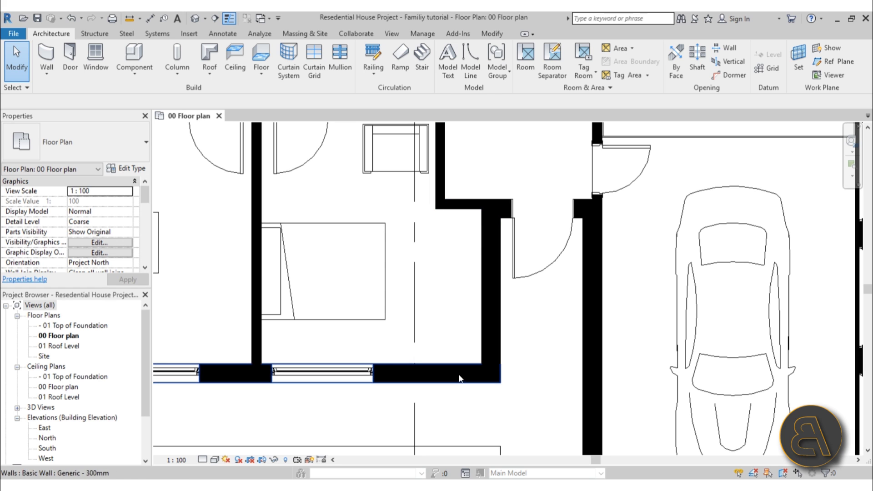
middle_click_drag(460, 245, 432, 381)
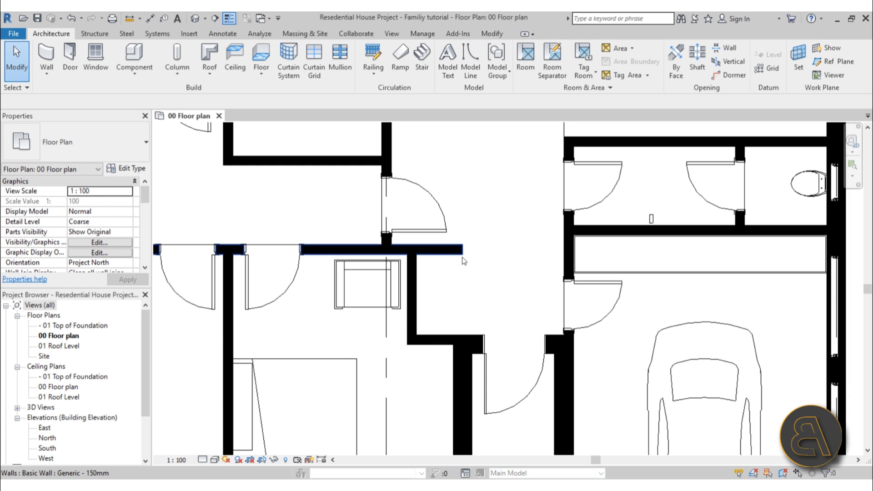
middle_click_drag(453, 298, 461, 254)
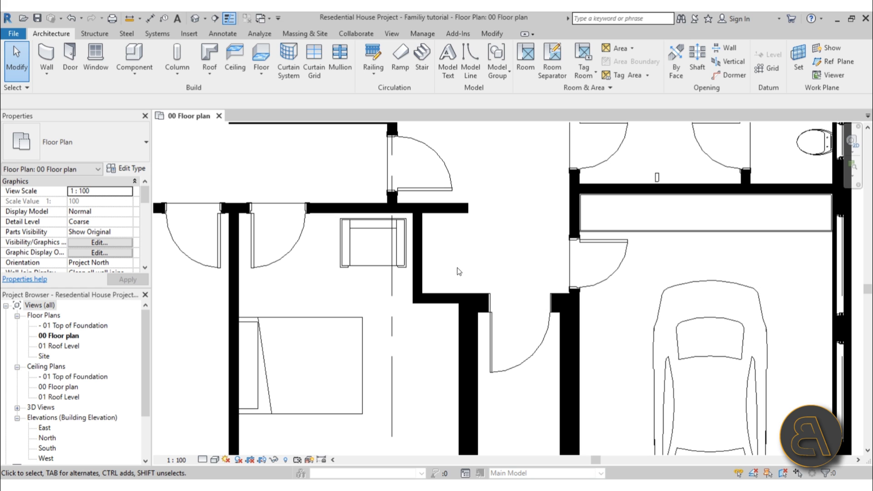
middle_click_drag(451, 266, 458, 242)
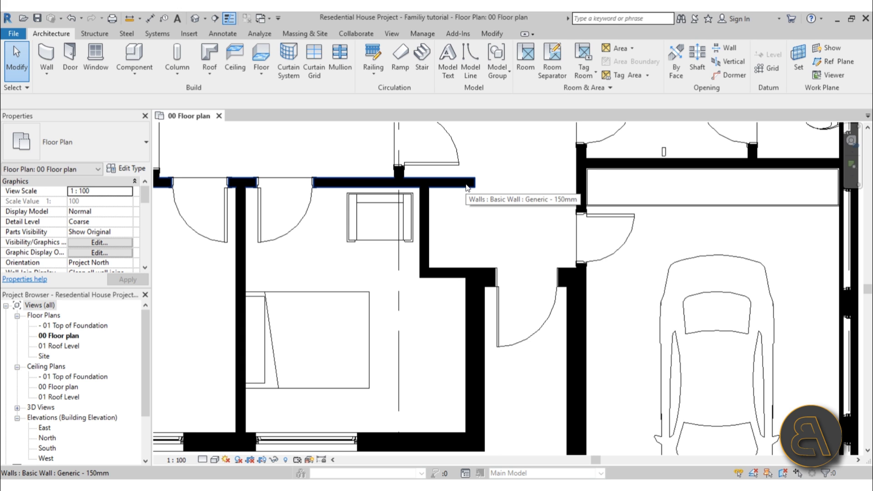
Place a line based storage family component along the entrance niche's side wall, corner to corner, about 127.5 long
middle_click_drag(463, 216, 442, 221)
left_click(130, 53)
scroll(416, 192, "up", 1)
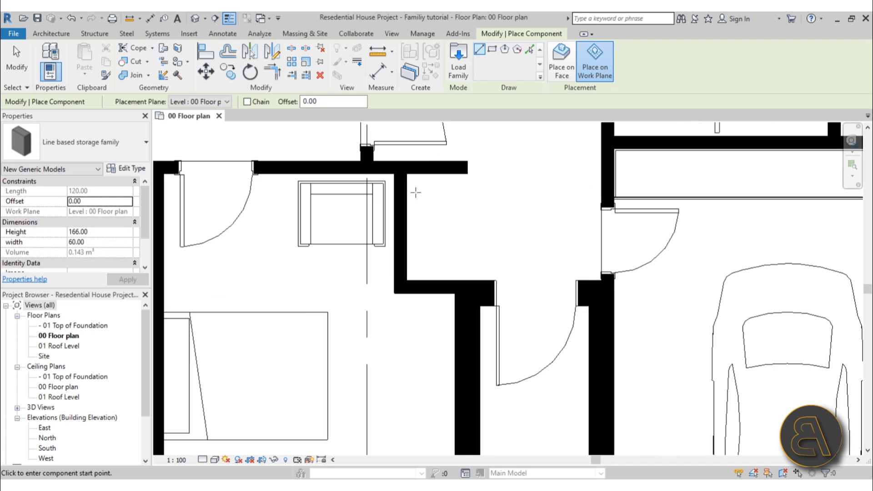
left_click(407, 280)
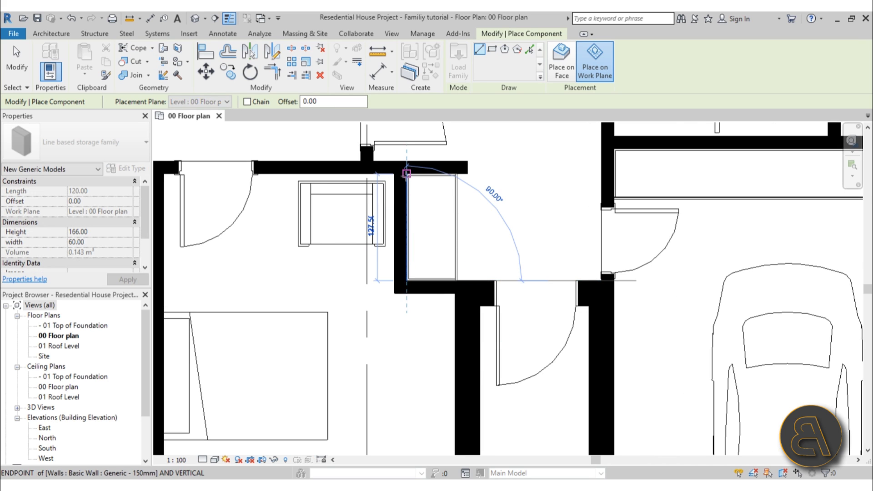
left_click(406, 174)
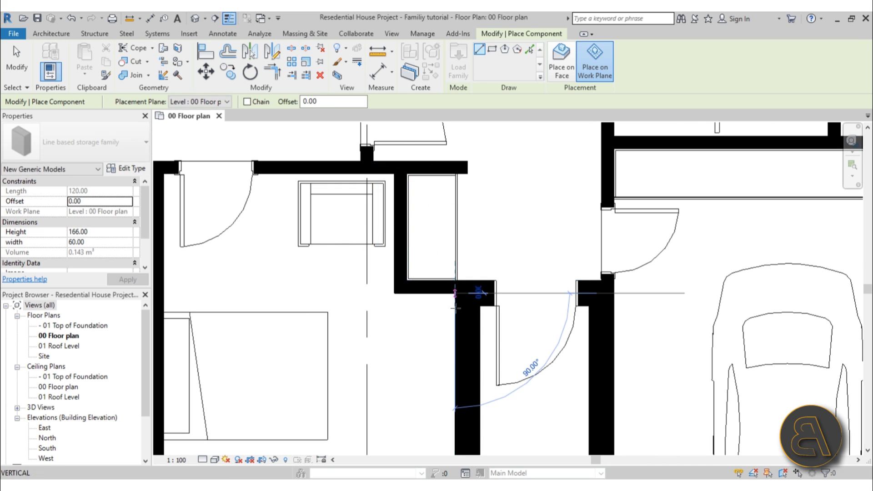
Place a second storage unit about 245 long along the wall between the entrance-side bedroom and the front door
middle_click_drag(455, 308, 451, 161)
left_click(450, 351)
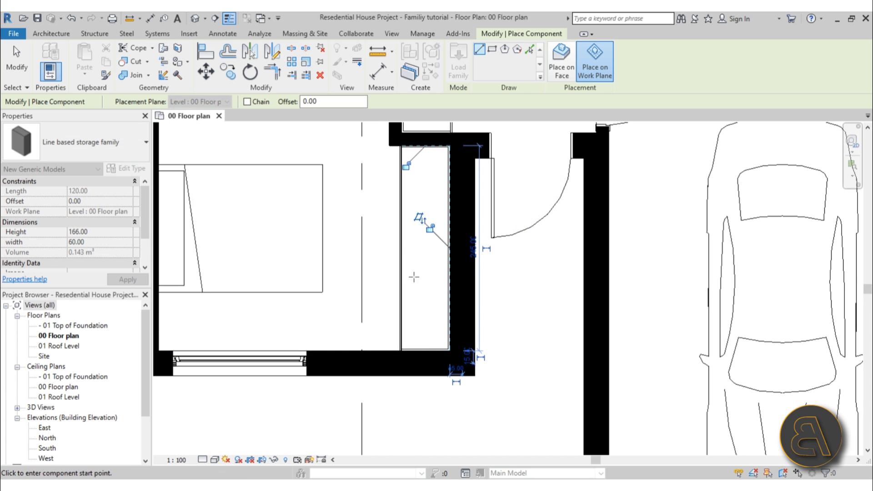
scroll(414, 277, "down", 3)
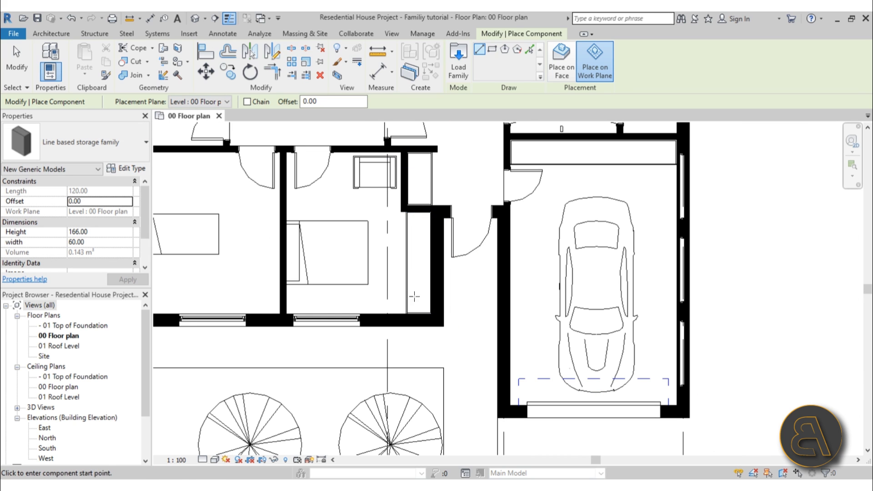
Place a storage unit about 230 long along the upper wall of the outer lower bedroom, ending beside its door, and finish placing components
scroll(439, 210, "up", 4)
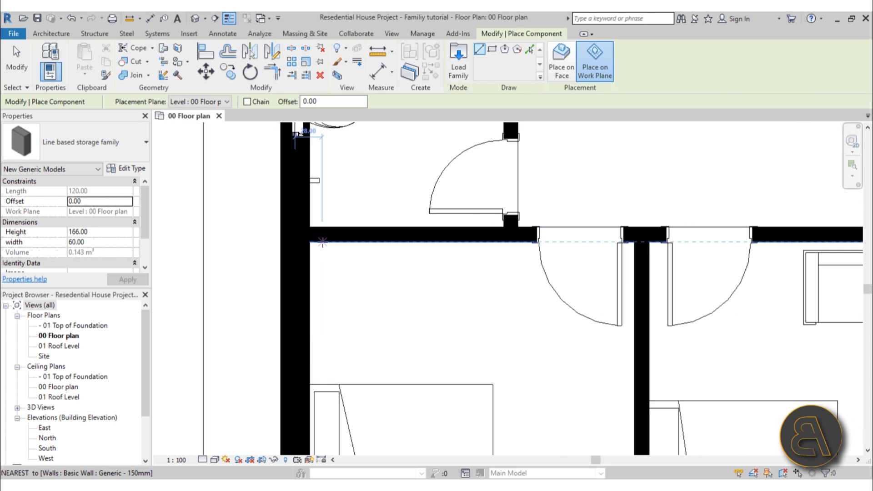
left_click(310, 241)
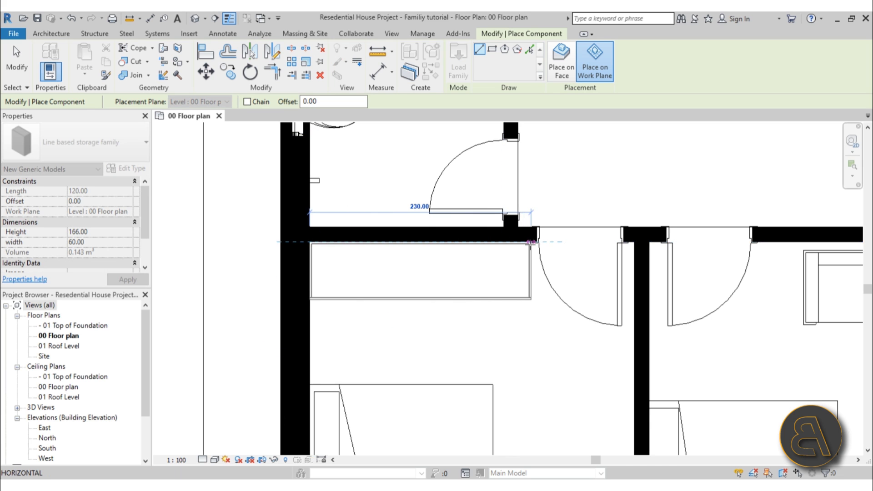
scroll(531, 241, "up", 3)
left_click(532, 242)
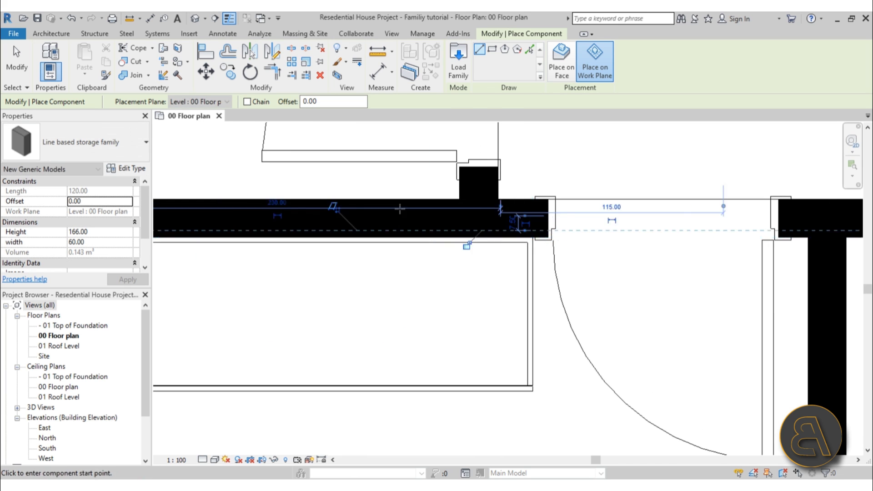
scroll(533, 241, "down", 5)
scroll(295, 232, "up", 2)
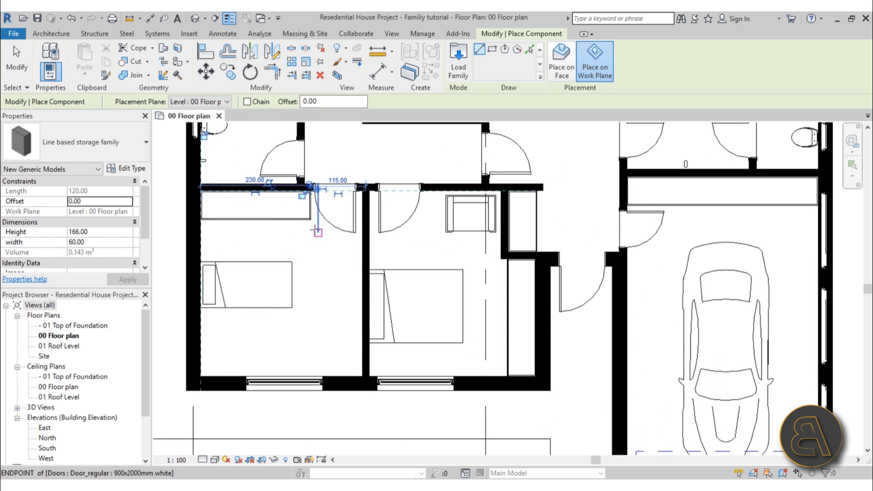
key("Escape")
Set the width of the entrance niche's storage unit to 40
left_click(502, 187)
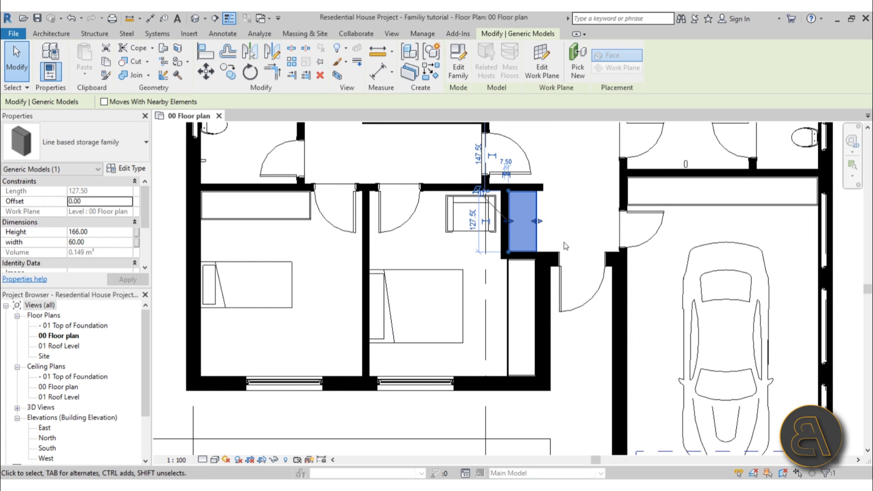
left_click(110, 243)
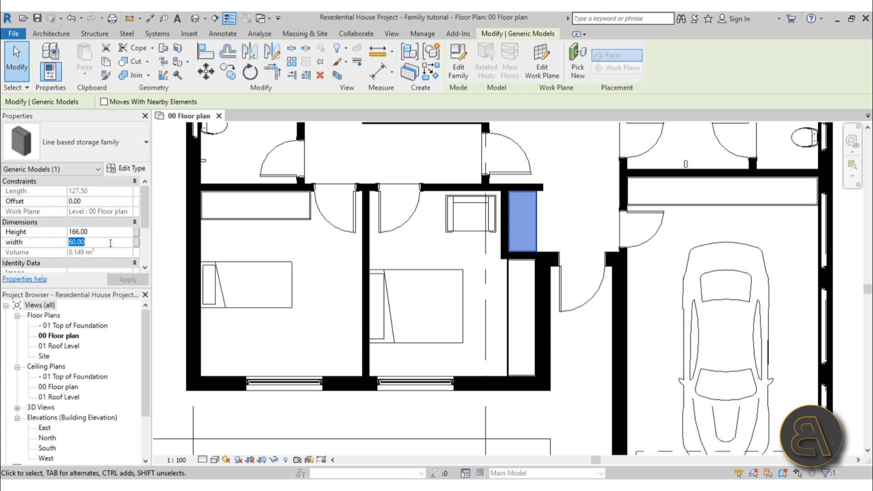
type("40")
left_click(121, 279)
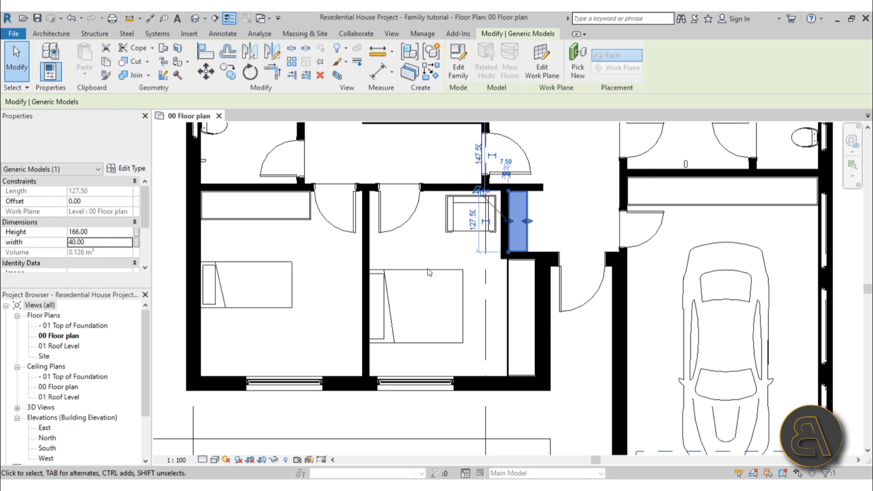
left_click(547, 211)
Set the height of the entrance niche's storage unit to 100
scroll(547, 211, "up", 3)
left_click(503, 204)
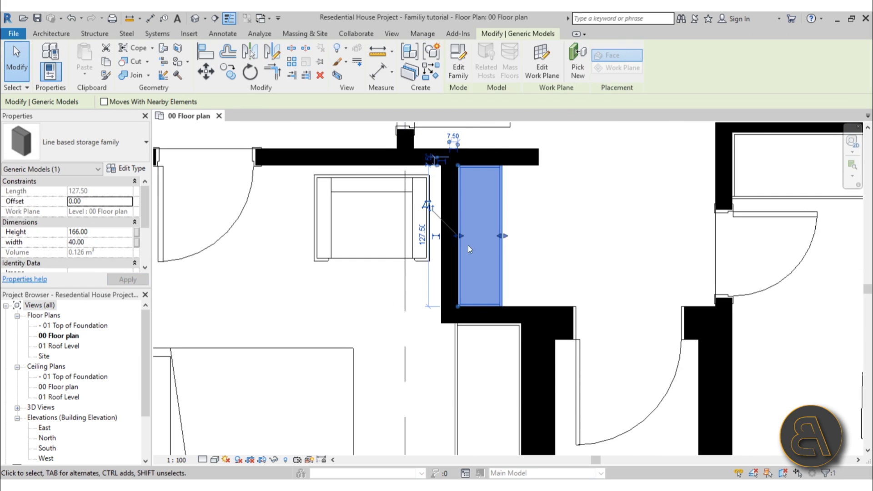
left_click(106, 232)
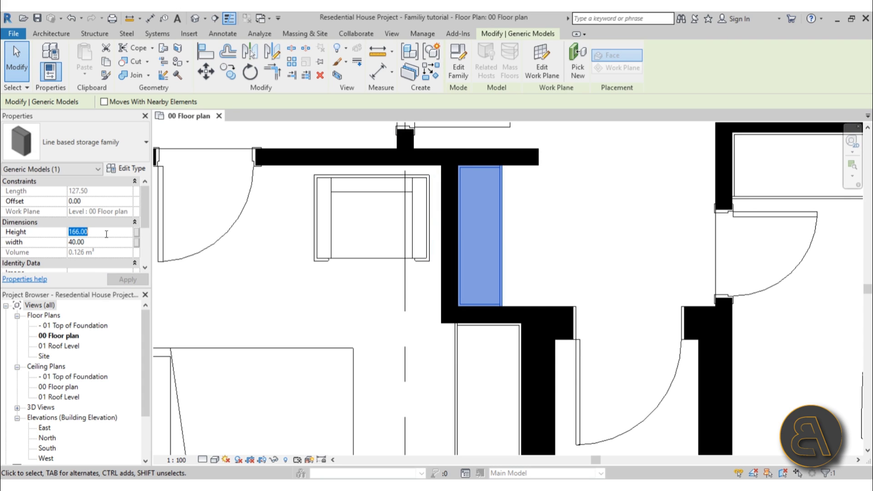
type("100")
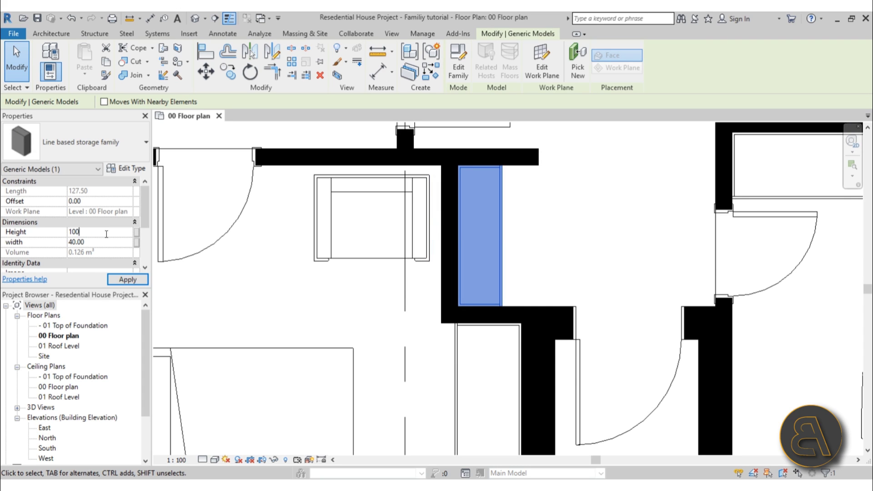
left_click(589, 239)
scroll(573, 233, "down", 2)
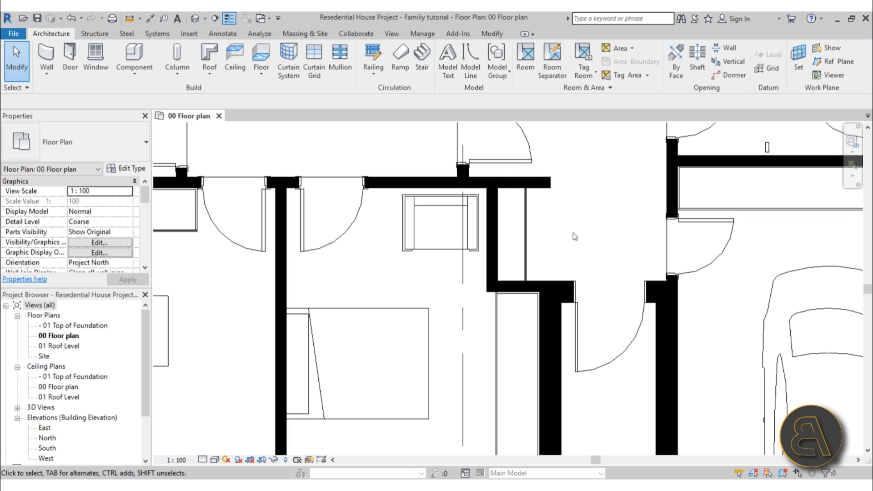
Set the height of the storage unit in the bedroom beside the entrance to 200
left_click_drag(528, 223, 500, 340)
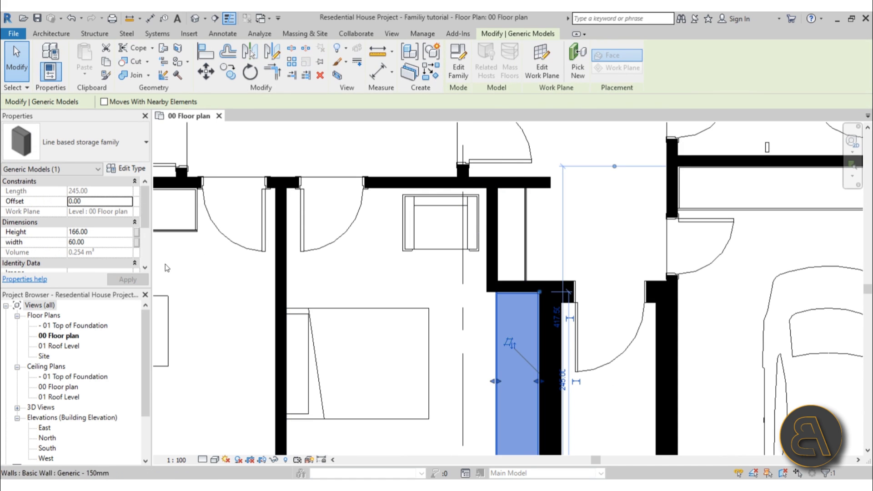
left_click(99, 233)
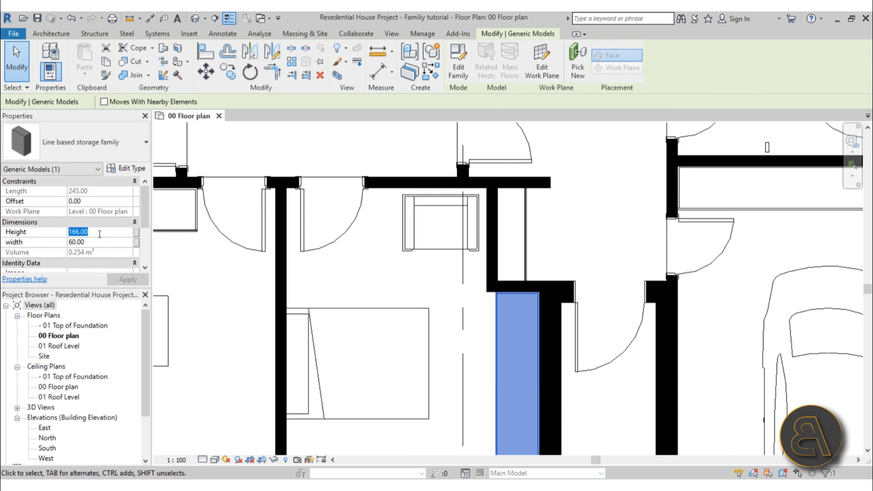
middle_click_drag(444, 410, 381, 293)
scroll(380, 293, "down", 1)
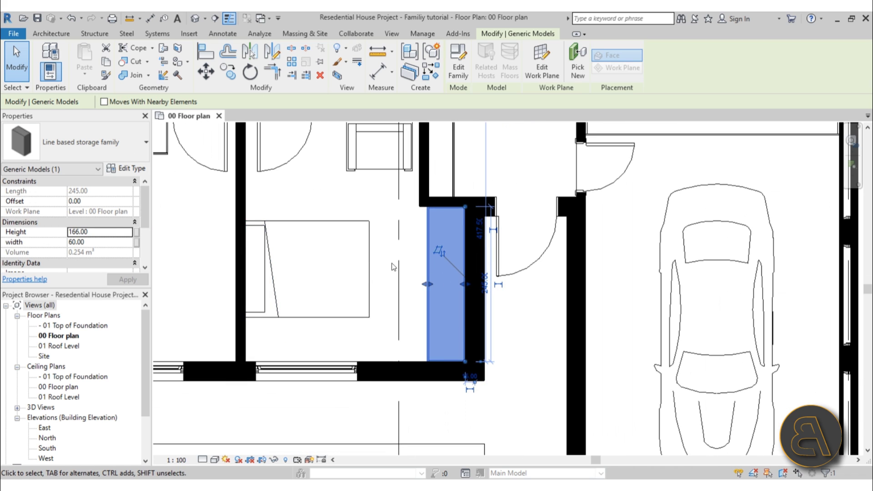
left_click(109, 233)
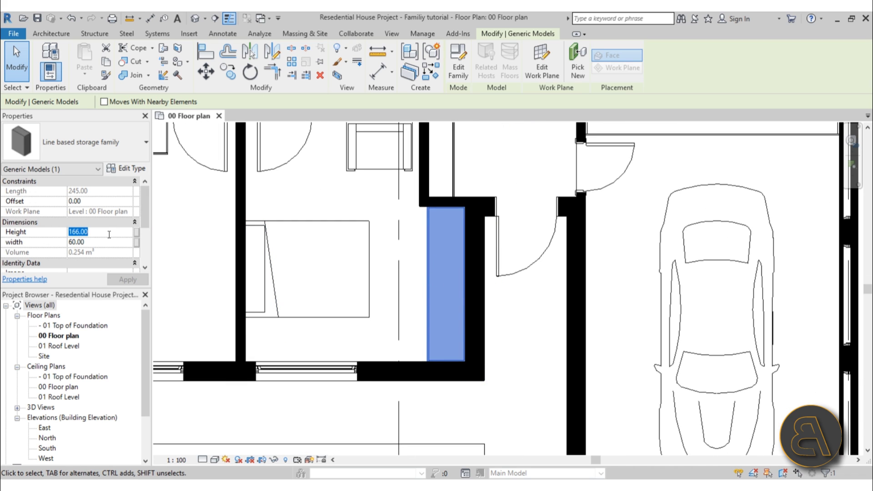
type("200")
key("Return")
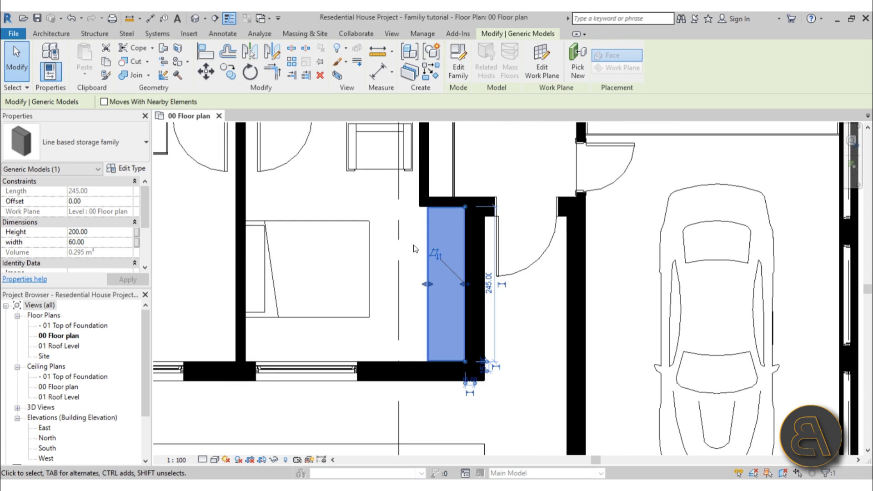
left_click(415, 249)
scroll(514, 244, "down", 1)
middle_click_drag(479, 228, 478, 245)
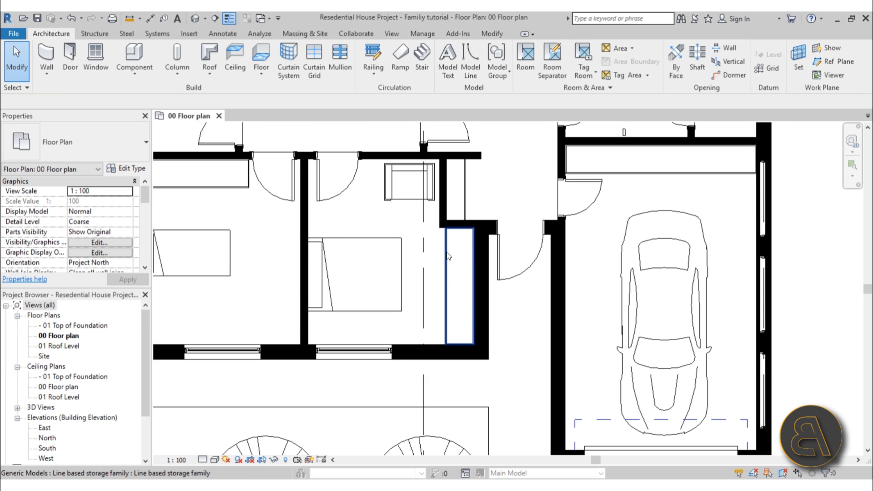
Examine the storage unit in the bedroom beside the entrance, the kitchen storage and the rest of the floor plan
left_click(448, 256)
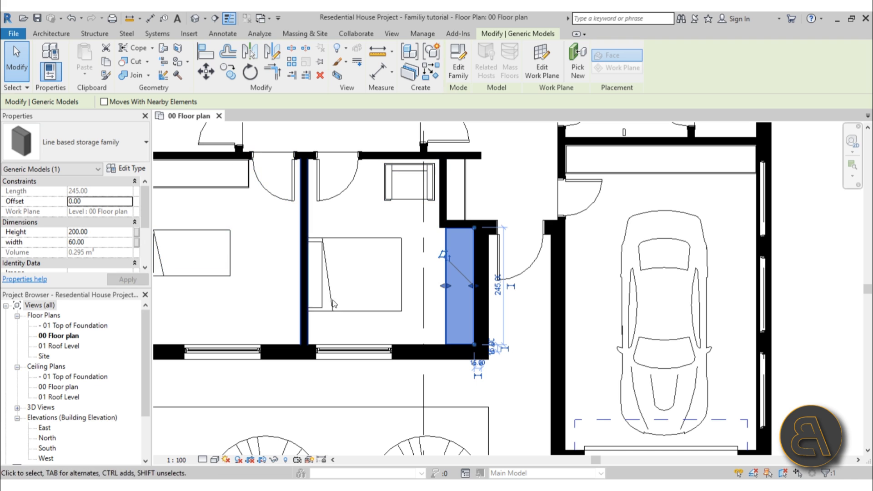
left_click(367, 230)
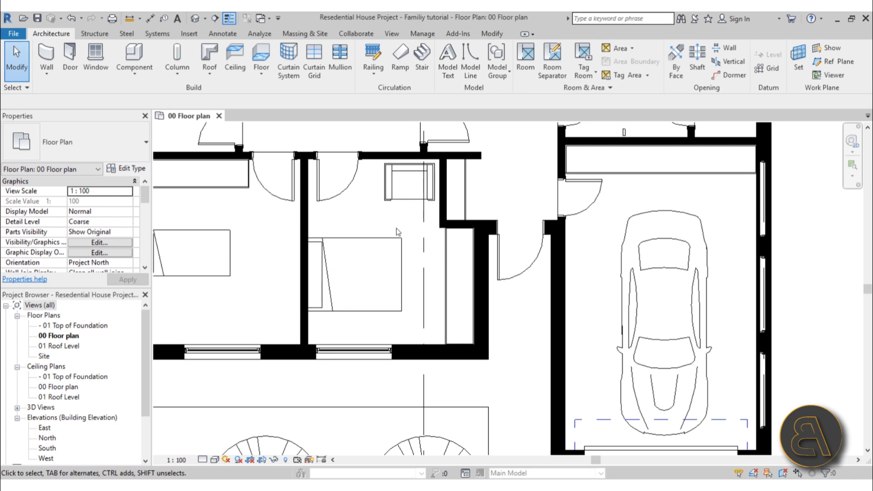
middle_click_drag(389, 214, 405, 242)
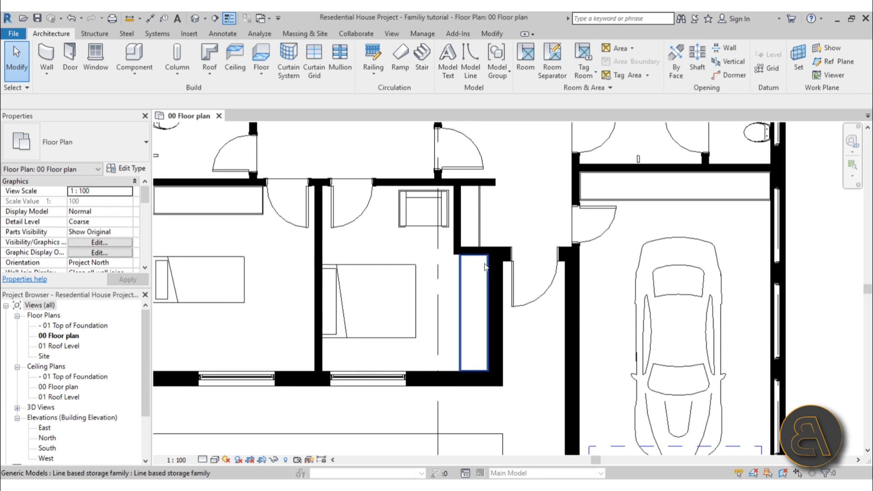
left_click(465, 369)
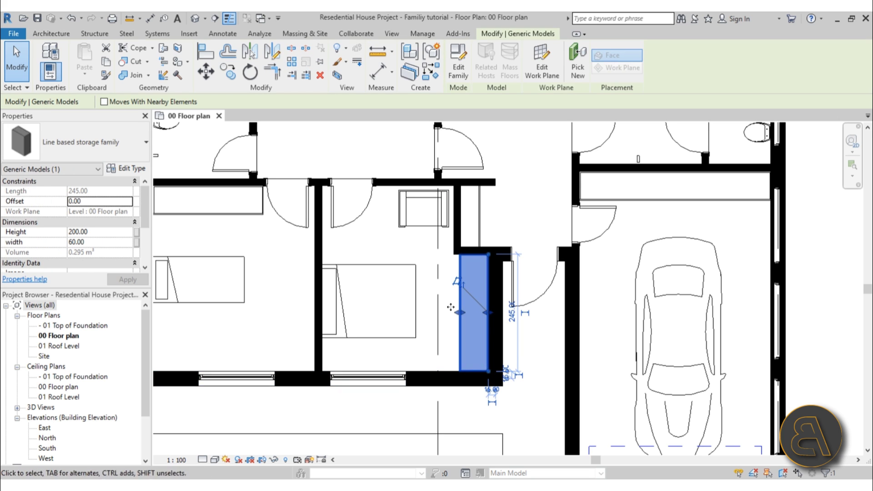
left_click(448, 337)
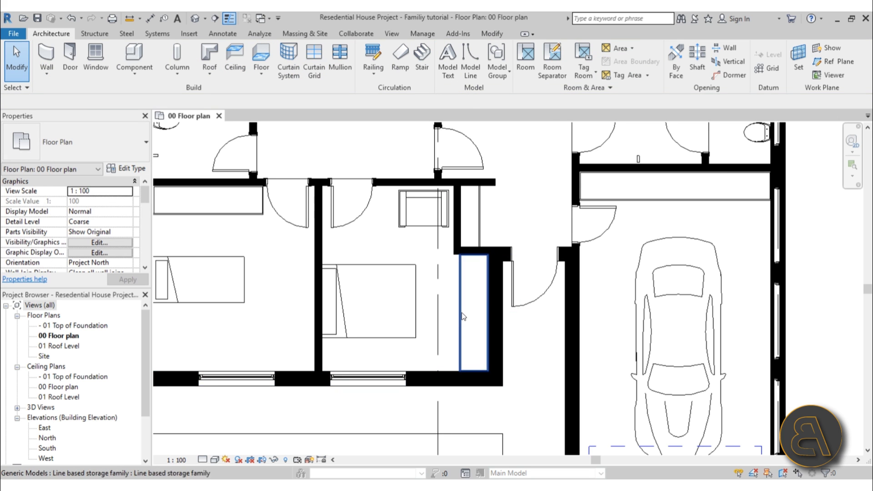
scroll(462, 312, "down", 2)
scroll(384, 300, "up", 2)
middle_click_drag(384, 300, 381, 357)
scroll(381, 357, "up", 2)
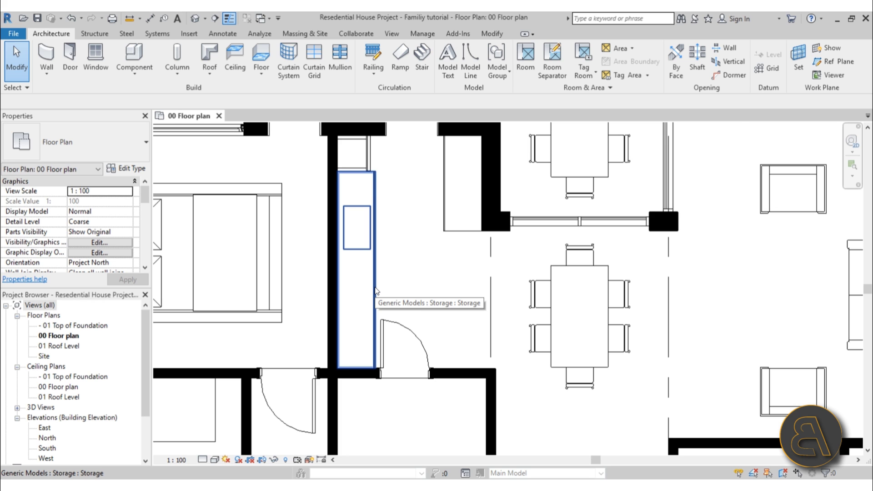
scroll(375, 291, "down", 3)
scroll(457, 343, "up", 3)
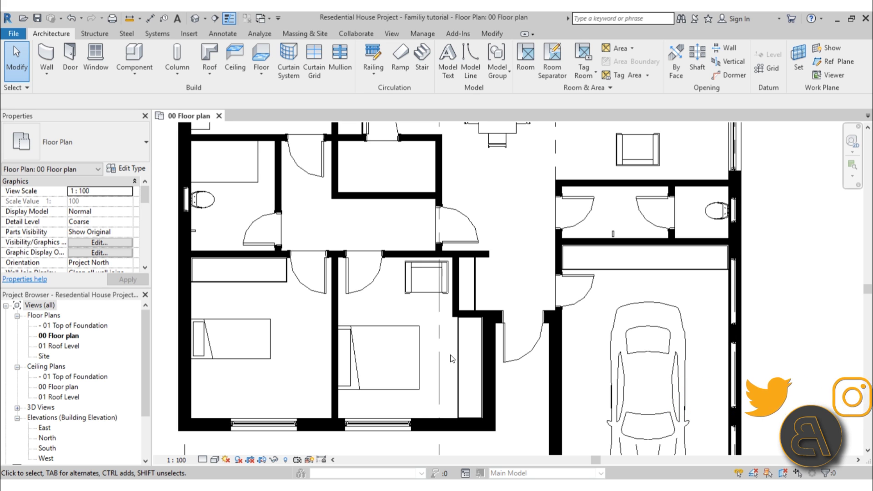
scroll(460, 354, "down", 5)
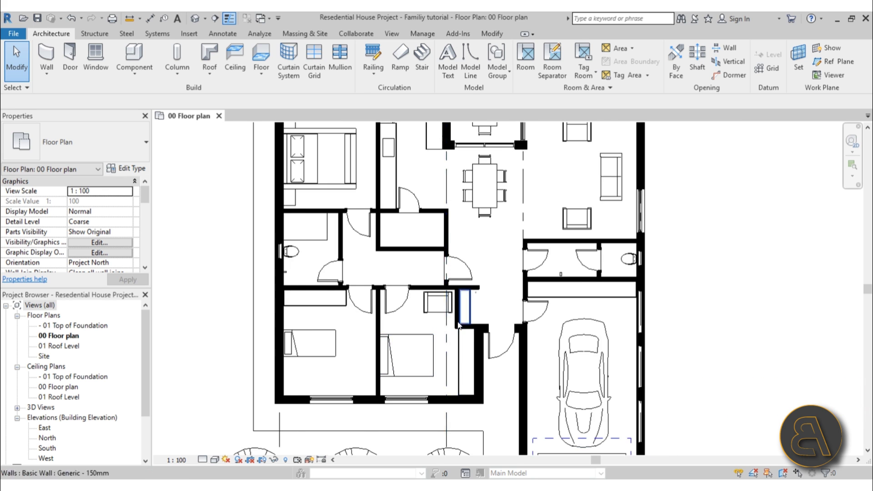
middle_click_drag(504, 299, 459, 331)
scroll(459, 331, "down", 1)
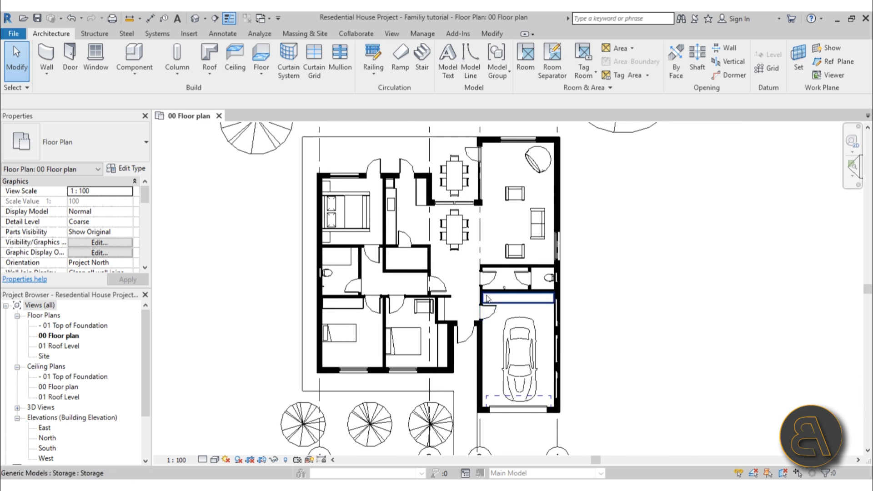
View the whole house in the default 3D view, and return to the 00 Floor plan view
left_click(195, 18)
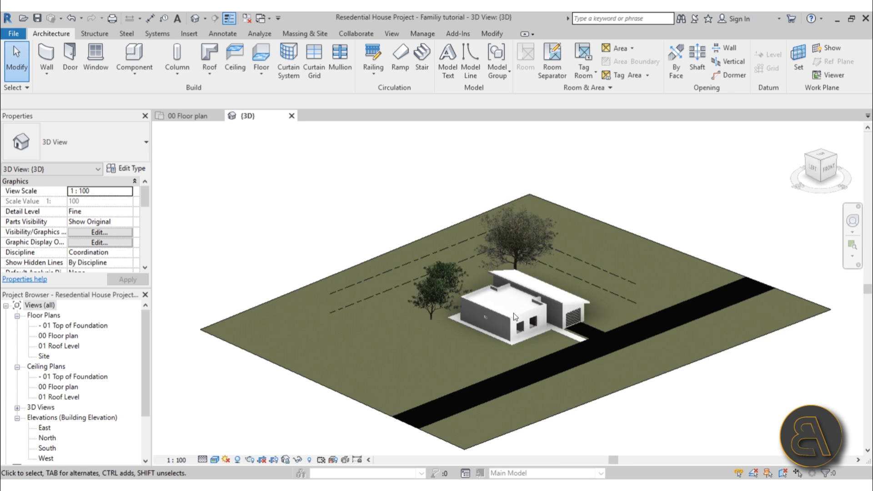
scroll(514, 313, "up", 4)
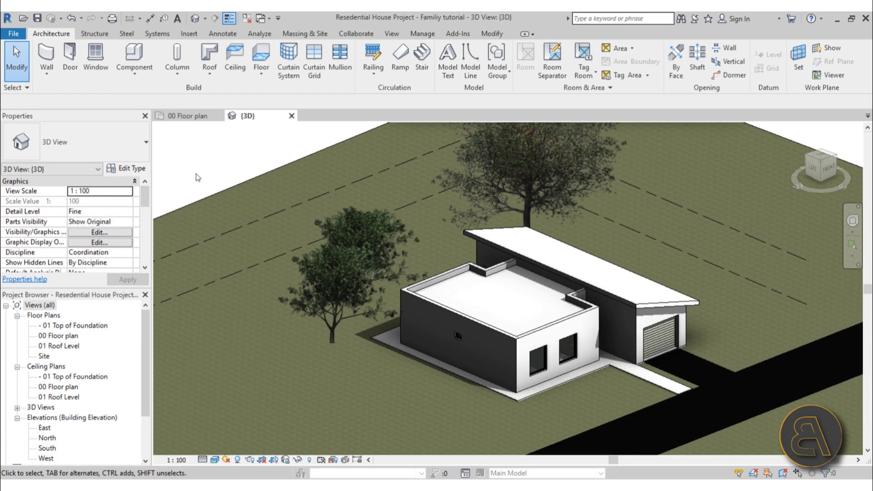
left_click(187, 115)
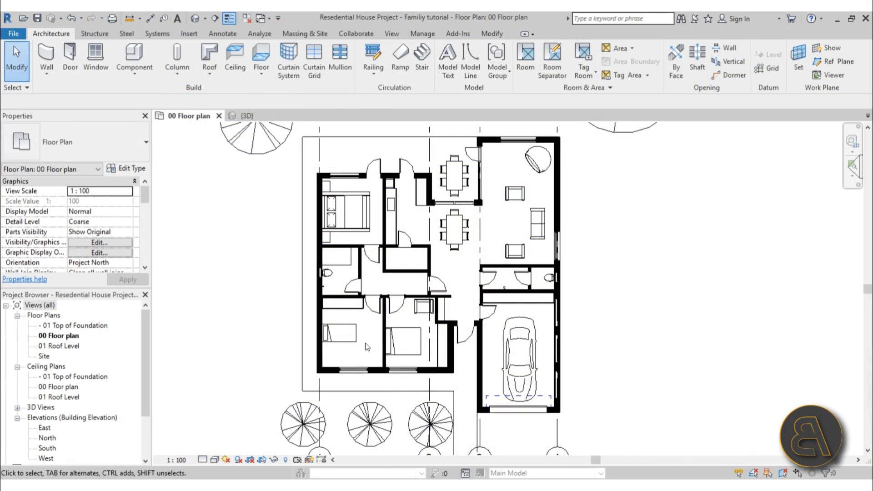
left_click(343, 303)
left_click(662, 380)
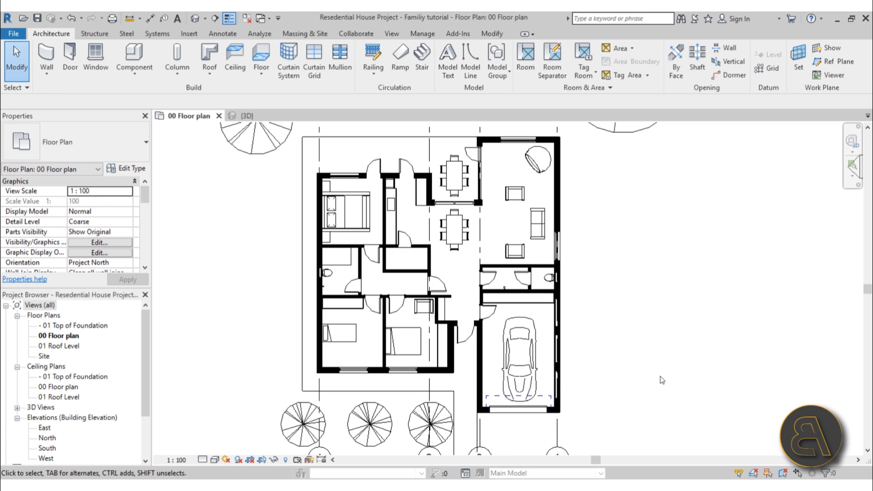
Create a new family from the Metric Generic Model line based template
left_click(21, 38)
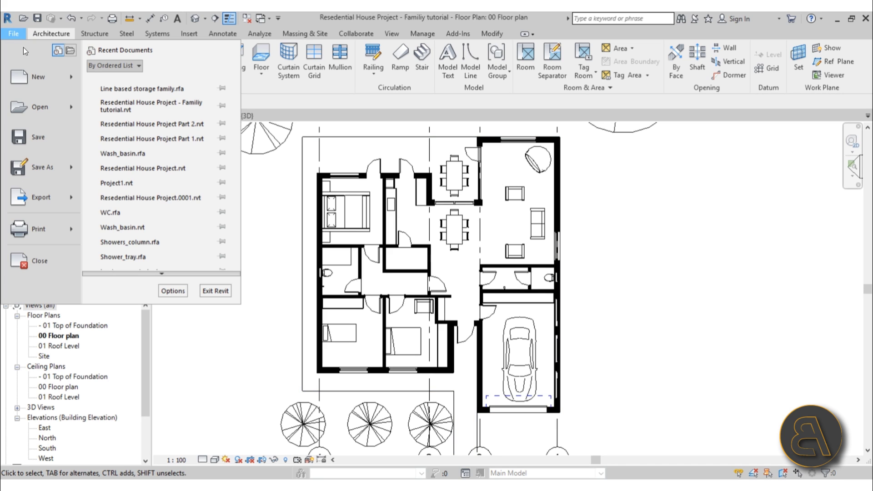
mouse_move(31, 78)
left_click(172, 116)
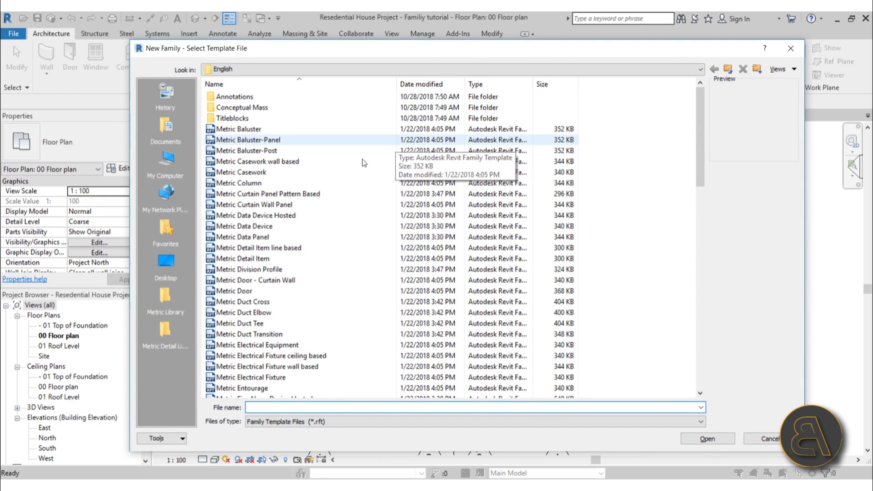
scroll(364, 162, "down", 6)
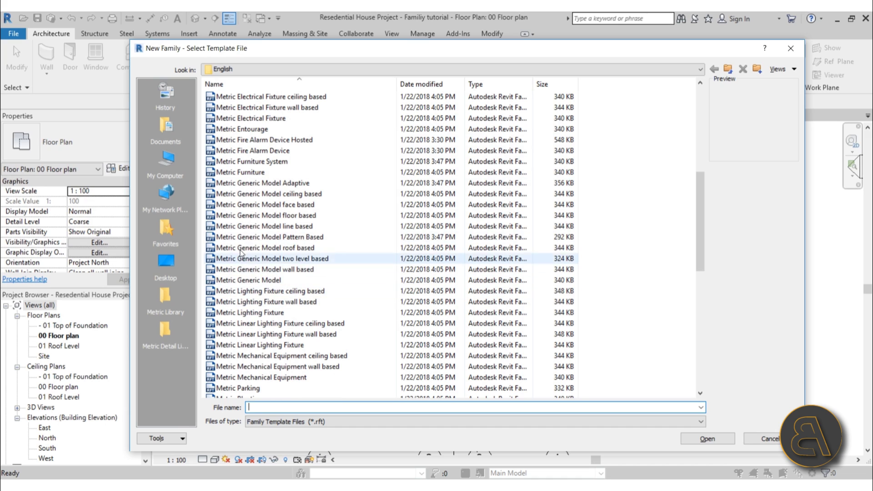
left_click(253, 227)
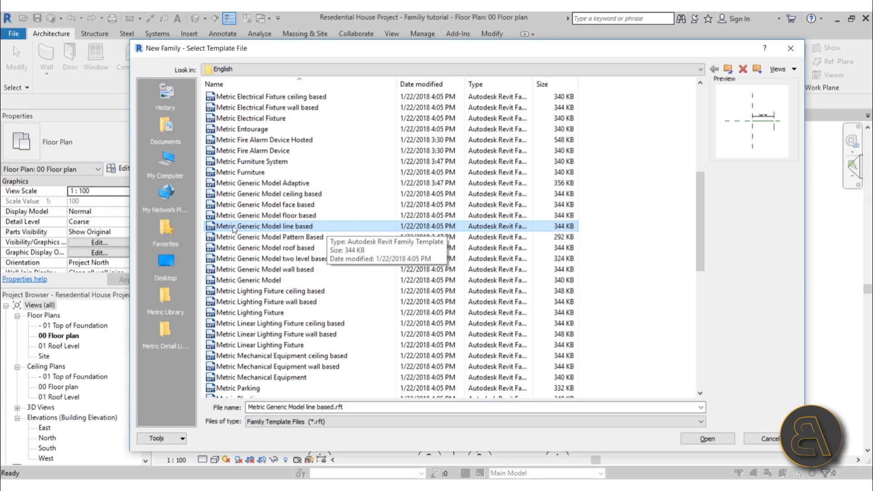
left_click(704, 441)
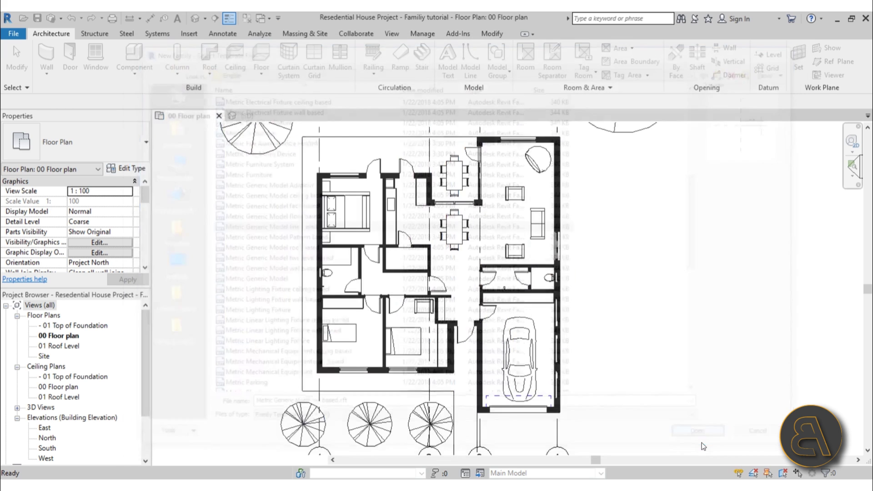
Move the Right reference plane outward to stretch the reference line to a Length of about 2040
middle_click_drag(606, 328, 411, 323)
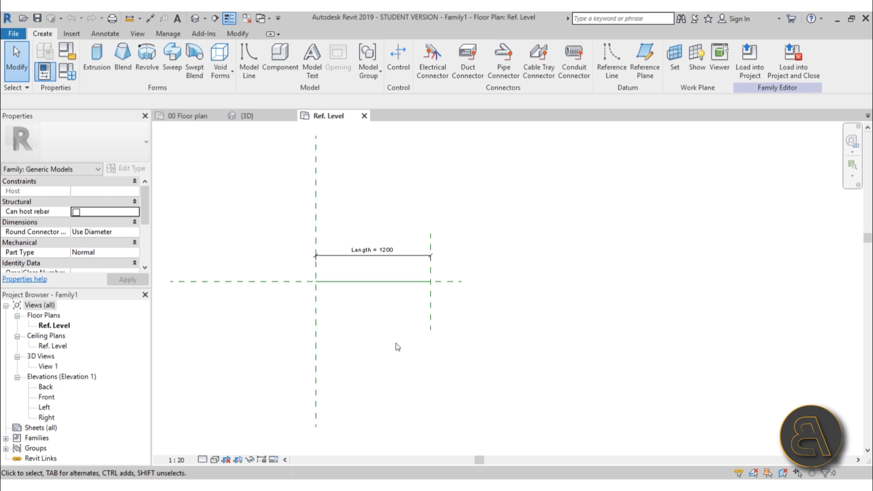
scroll(443, 255, "up", 3)
left_click(471, 259)
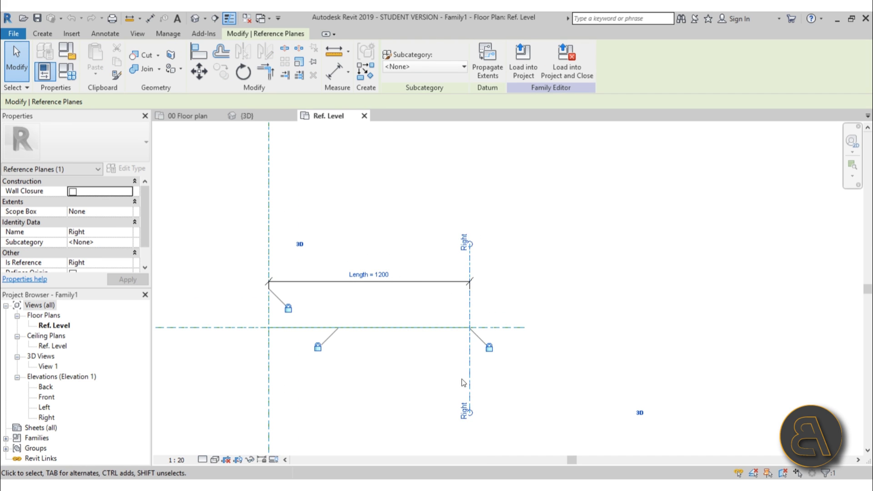
key("Escape")
left_click(341, 285)
left_click(336, 302)
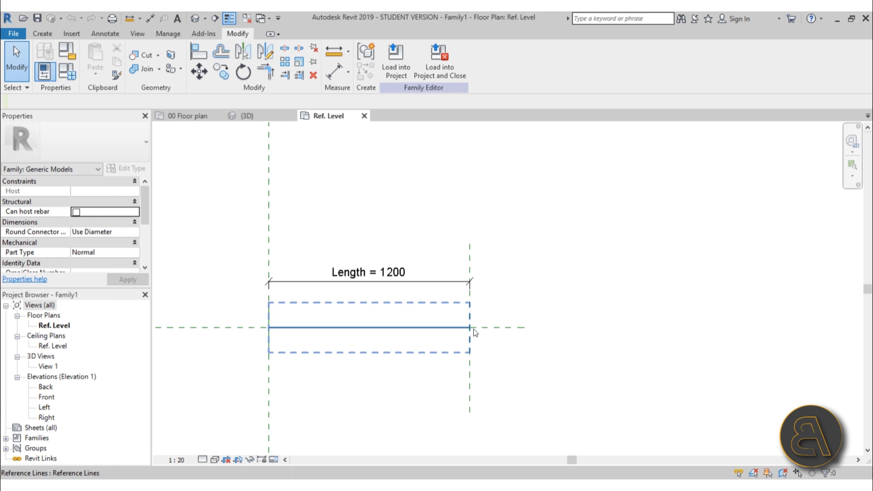
left_click_drag(472, 378, 605, 375)
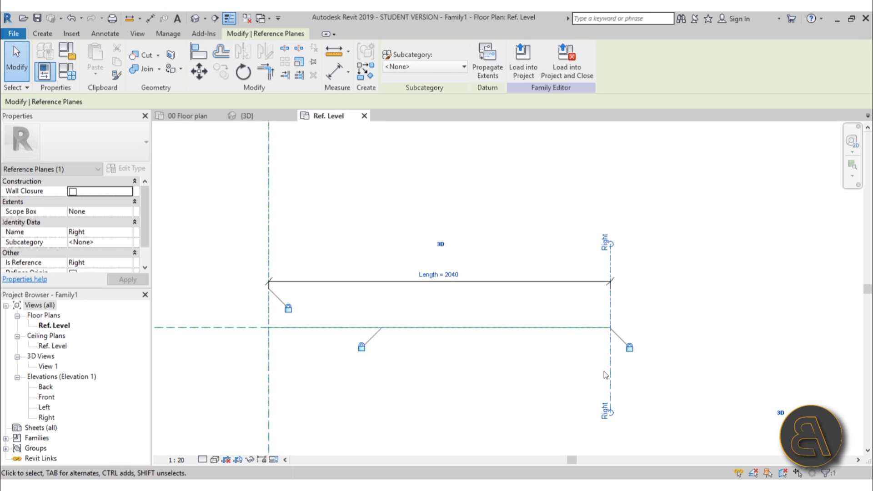
left_click(400, 220)
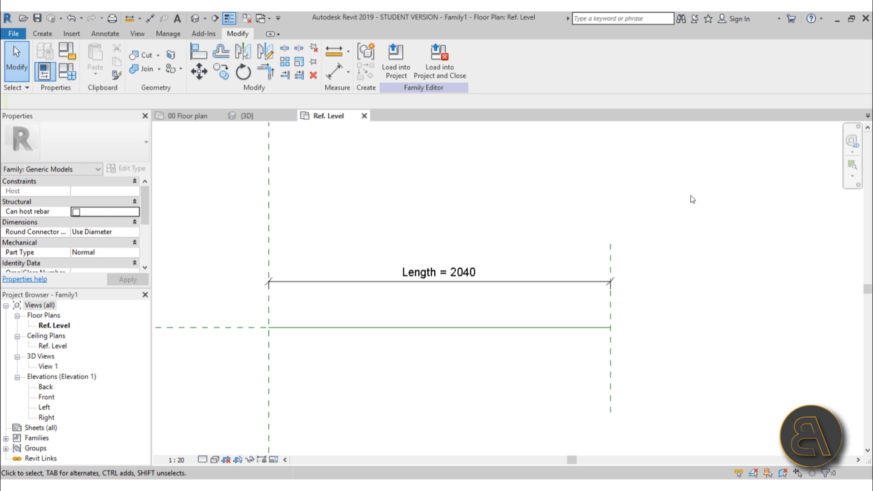
Try shortening the entrance niche's storage unit in the house floor plan to about 92, and return to the new family's Ref. Level view
left_click(187, 116)
scroll(455, 284, "up", 6)
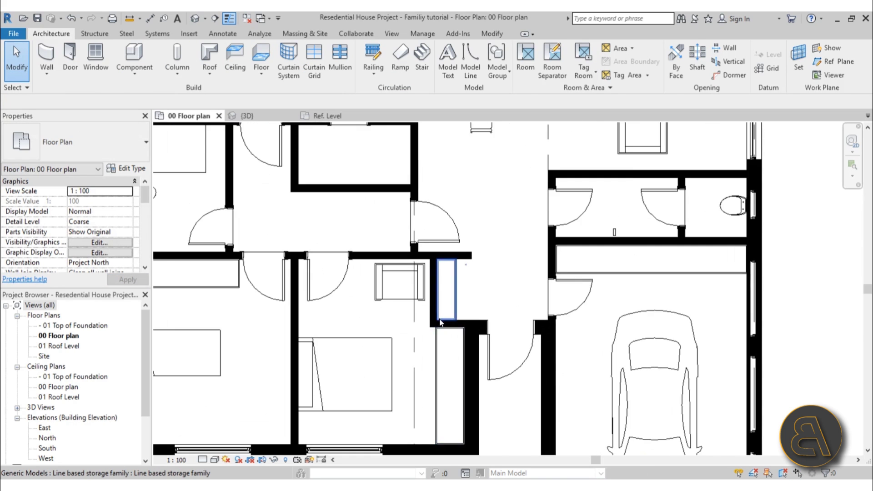
left_click(474, 291)
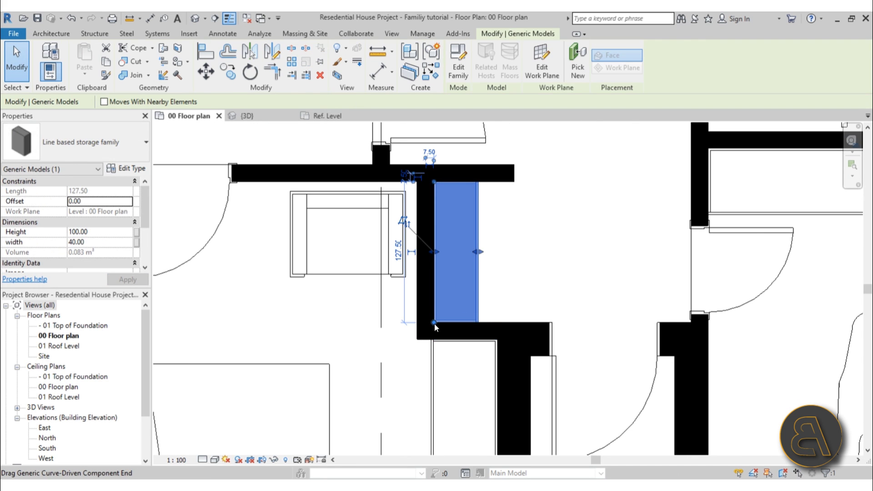
left_click_drag(435, 324, 449, 305)
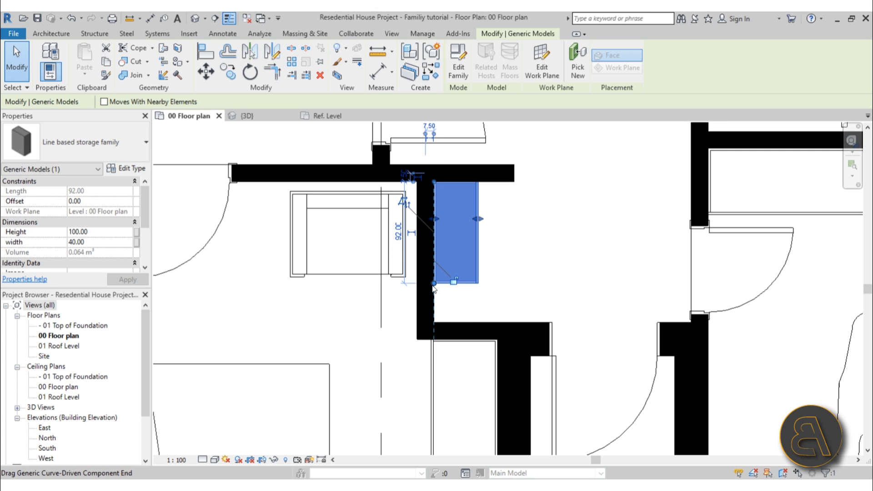
left_click(520, 303)
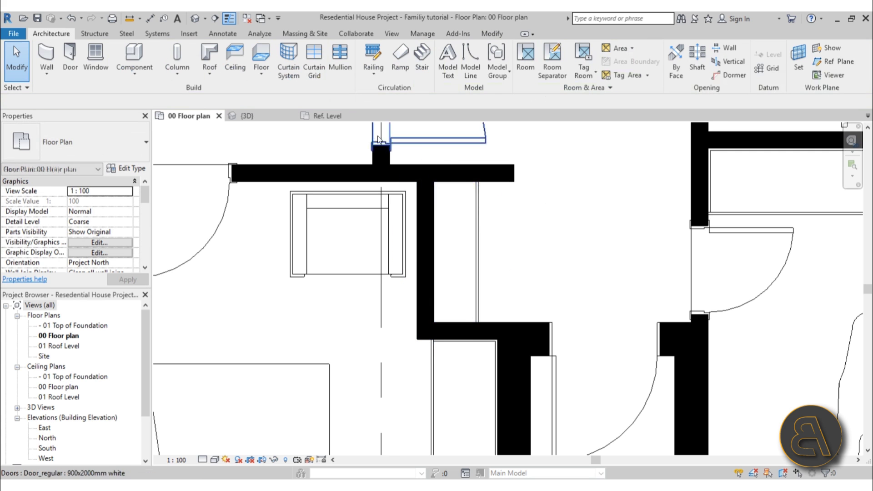
left_click(328, 116)
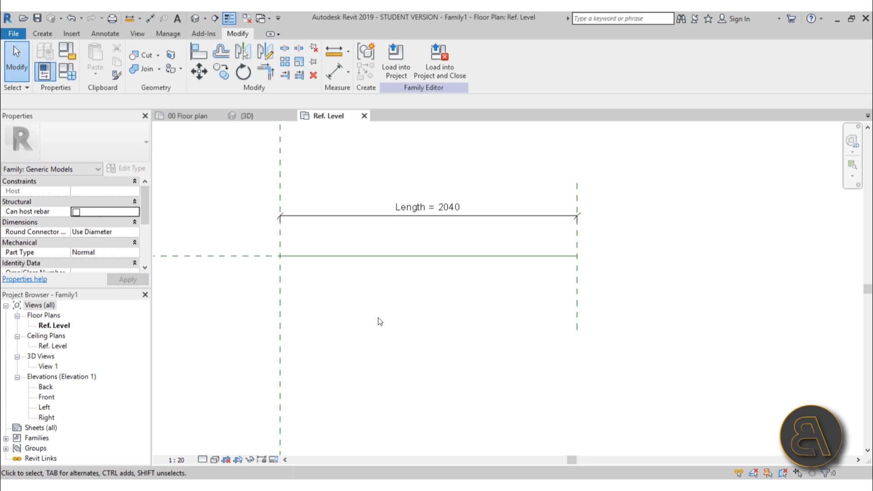
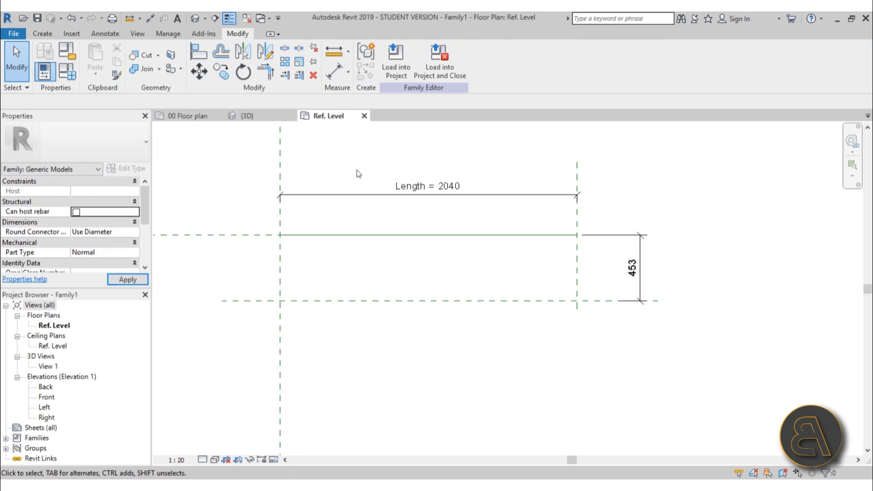
Label the dimension between the reference line and the parallel reference plane below with a new instance parameter named Width
left_click(633, 267)
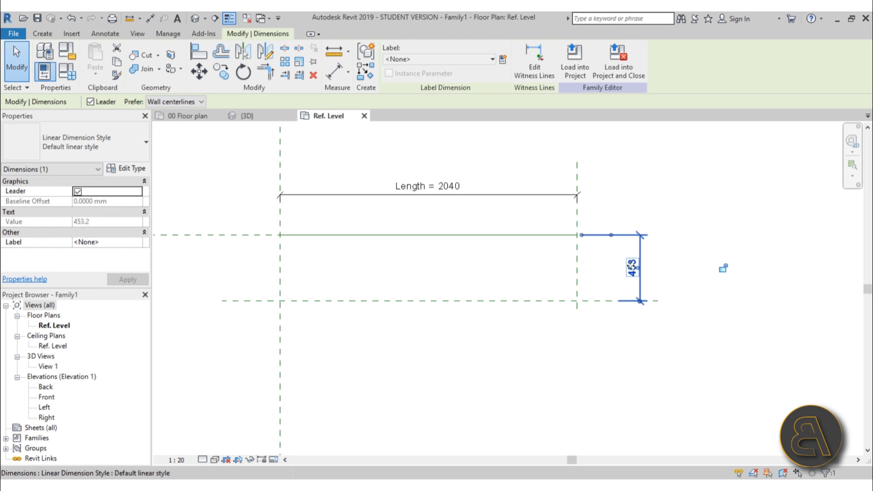
left_click(503, 59)
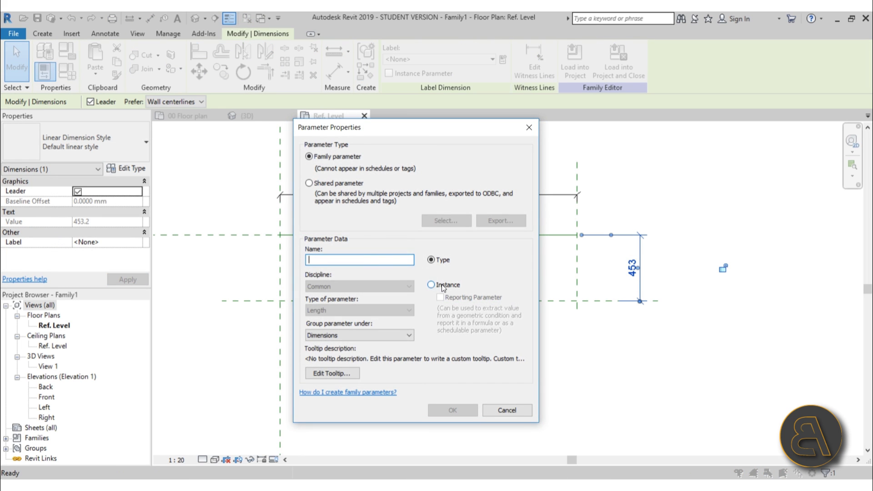
left_click(446, 287)
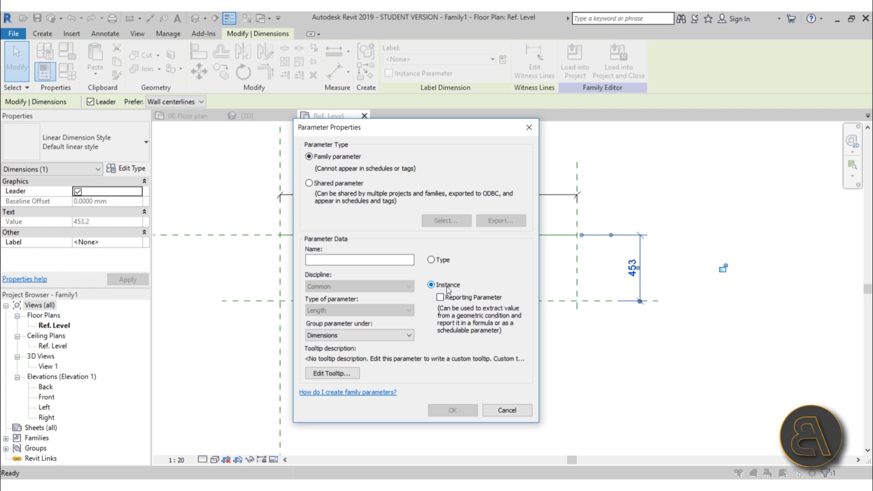
left_click(365, 259)
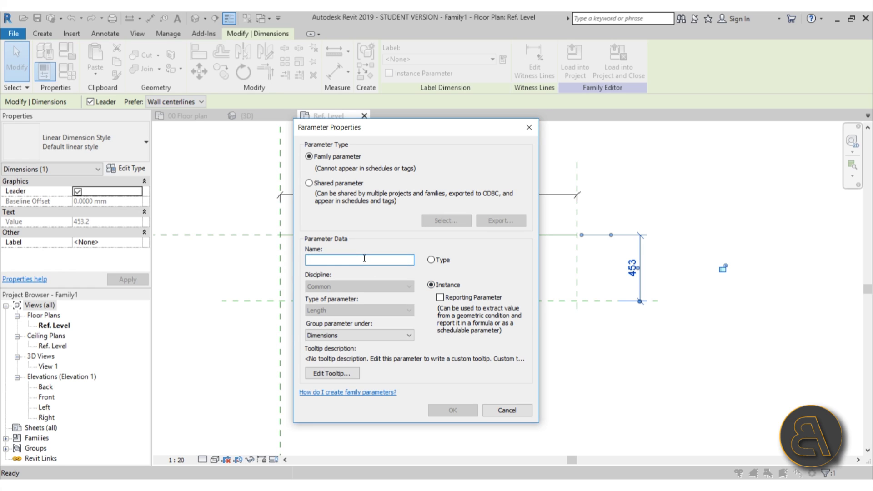
type("Wh")
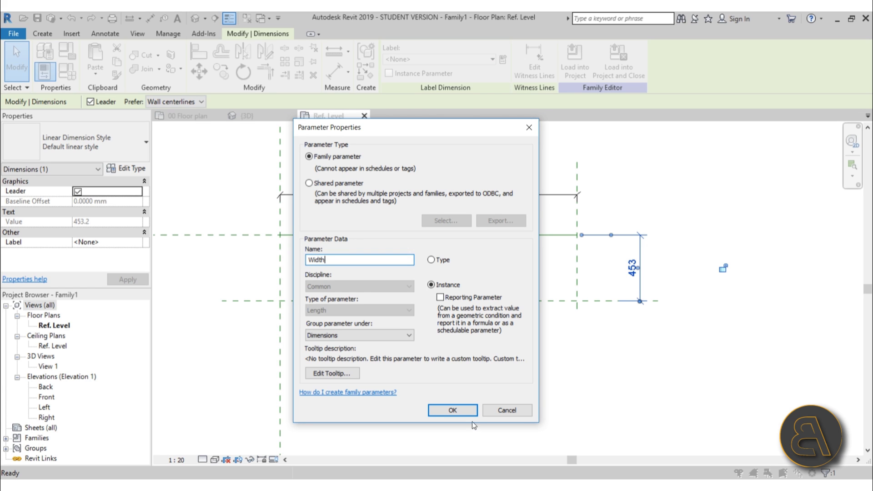
left_click(453, 411)
left_click(610, 398)
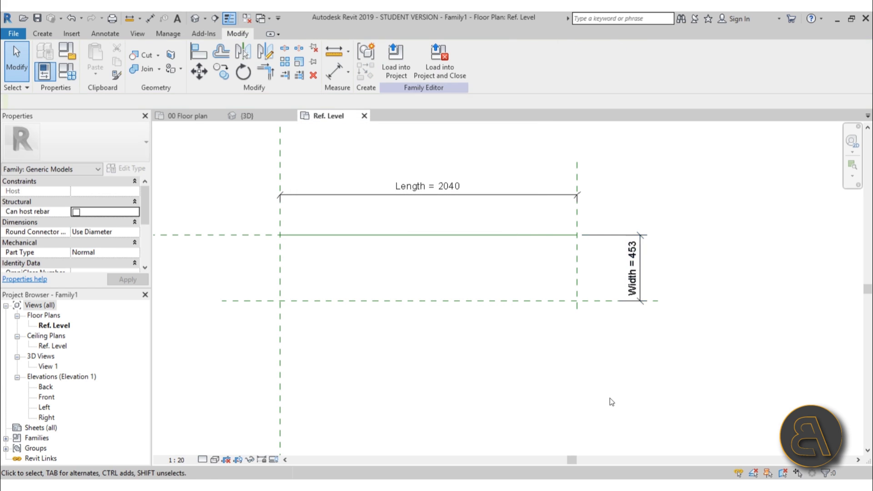
Try setting the family's Width parameter to 600, and revert the change
left_click(73, 72)
left_click(200, 140)
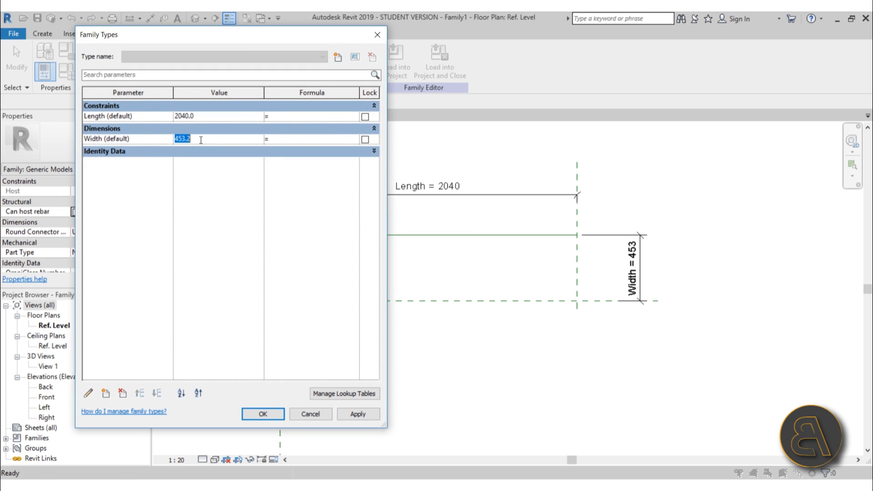
type("600")
left_click(358, 413)
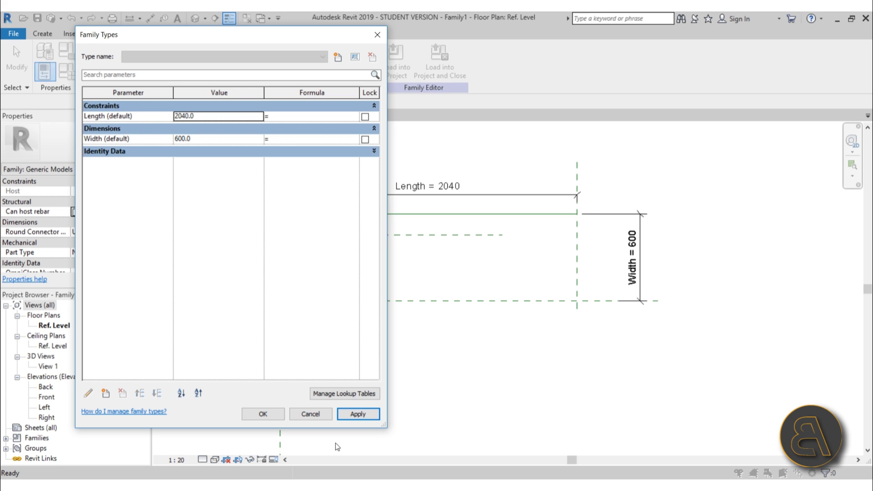
left_click(311, 414)
left_click(65, 17)
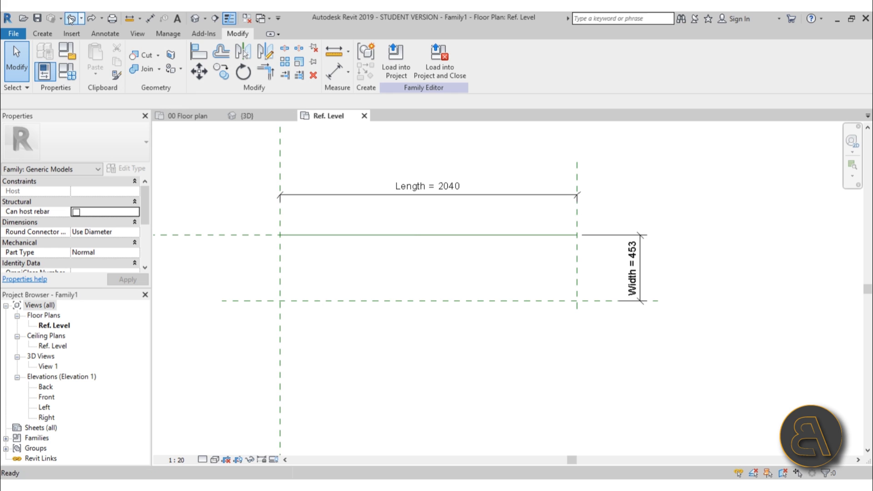
Replace the Width dimension with an aligned dimension from the Center (Front/Back) reference plane to the parallel reference plane below
left_click(637, 266)
key("Delete")
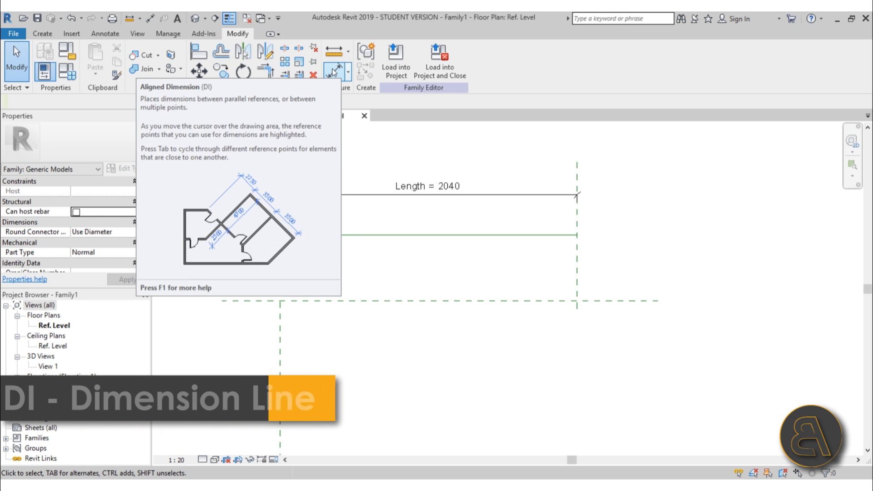
key("d")
key("i")
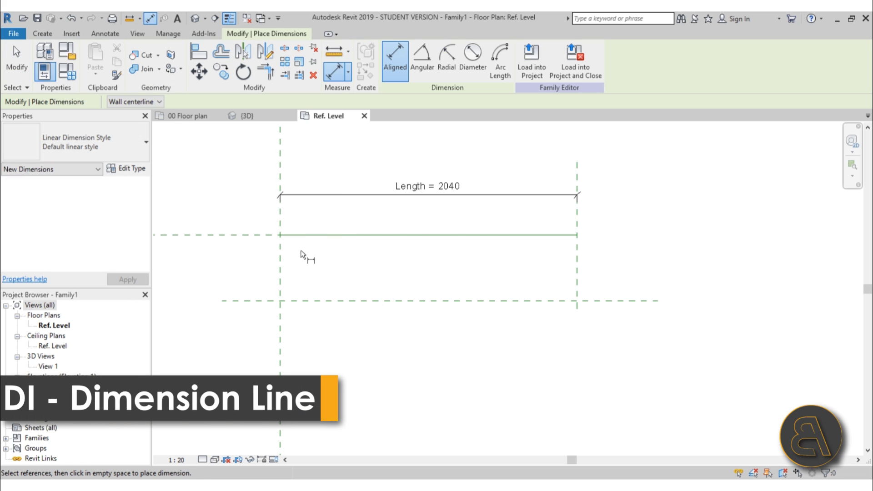
left_click(250, 237)
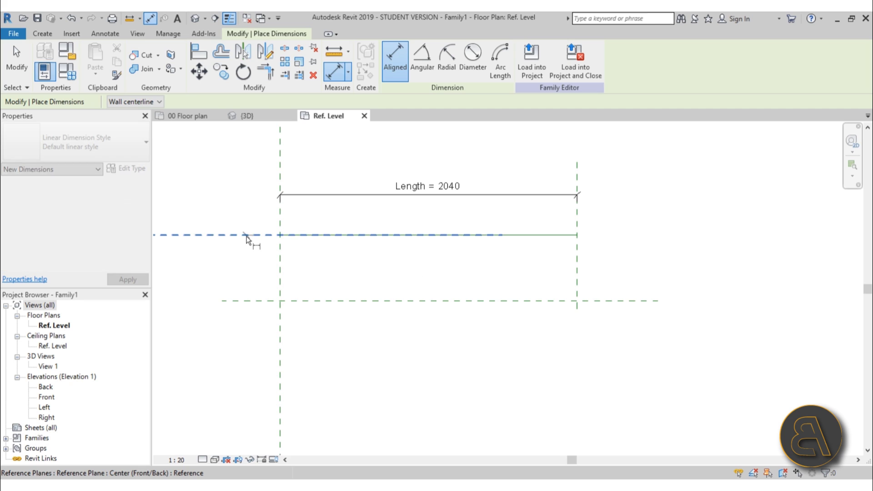
left_click(263, 301)
left_click(633, 347)
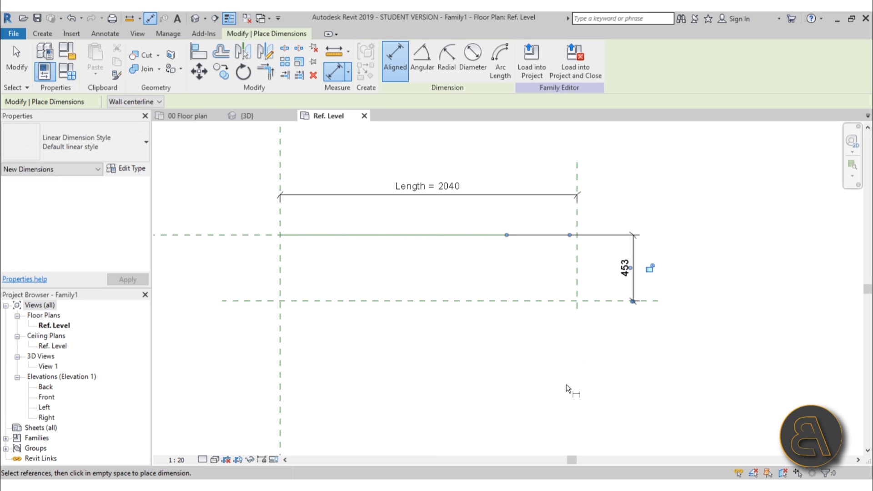
key("Escape")
key("Escape")
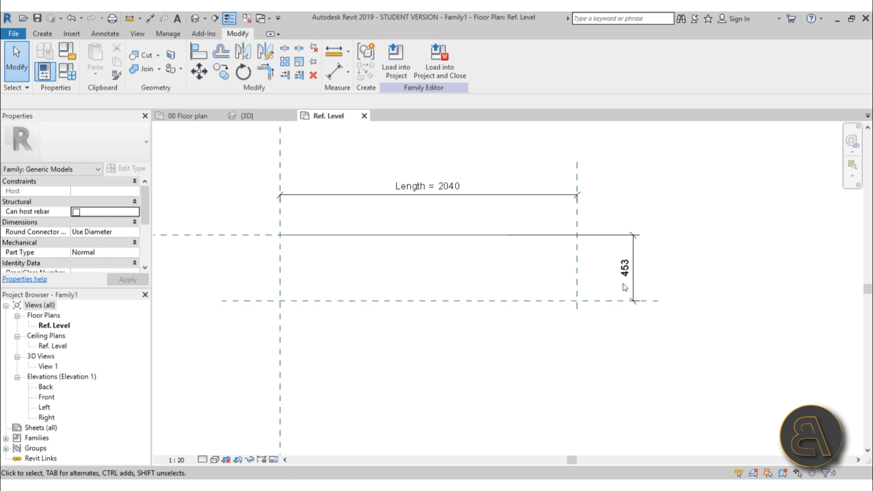
Label the new dimension between the two horizontal reference planes with the existing Width parameter
left_click(632, 282)
left_click(427, 62)
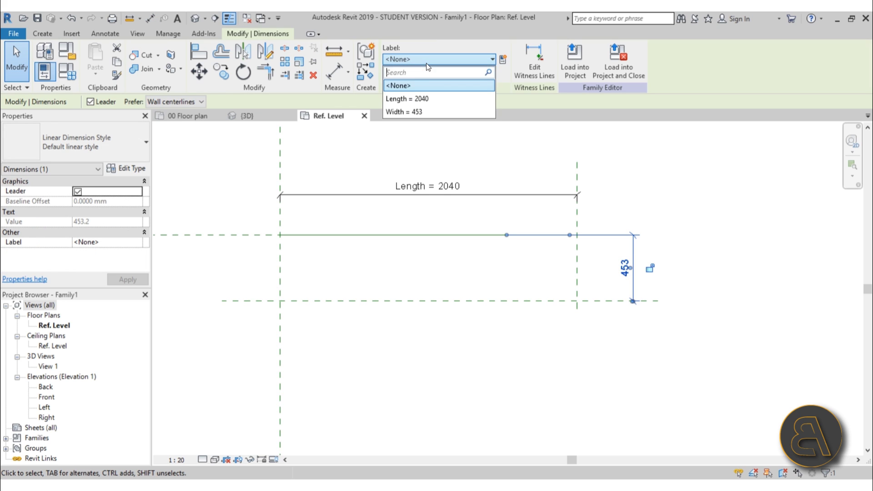
left_click(394, 112)
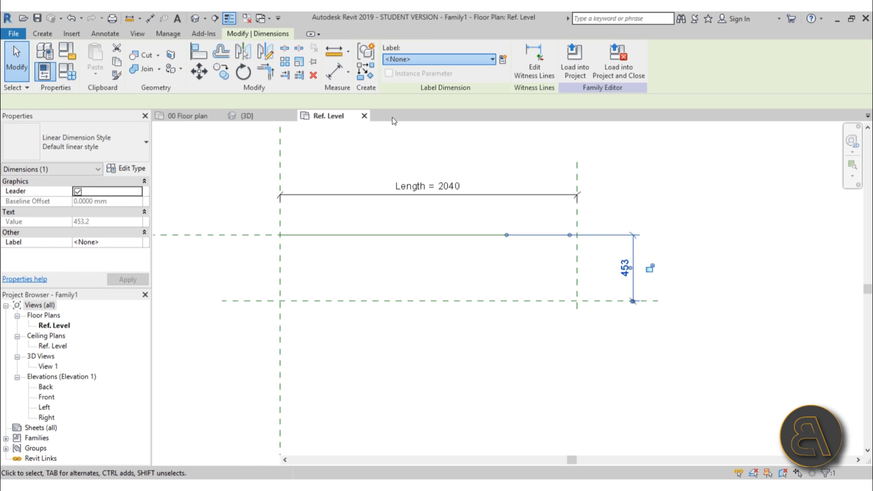
left_click(510, 346)
Set the family's Width parameter to 600
left_click(67, 72)
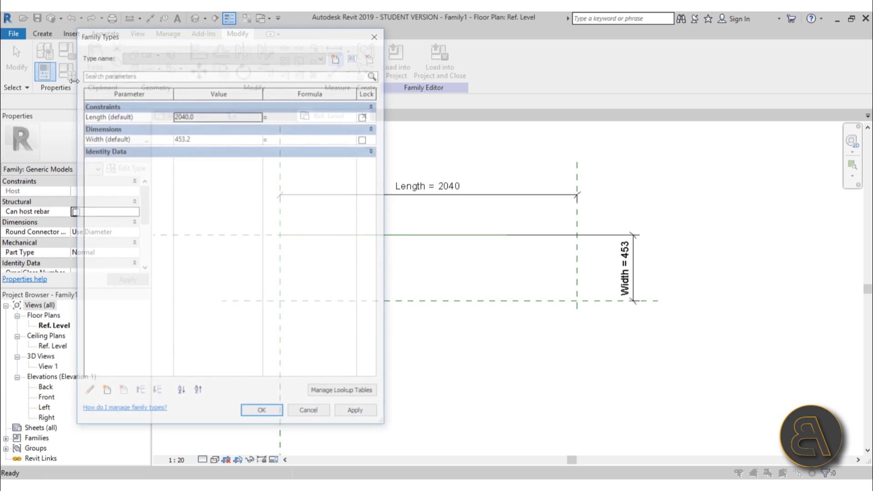
left_click(205, 139)
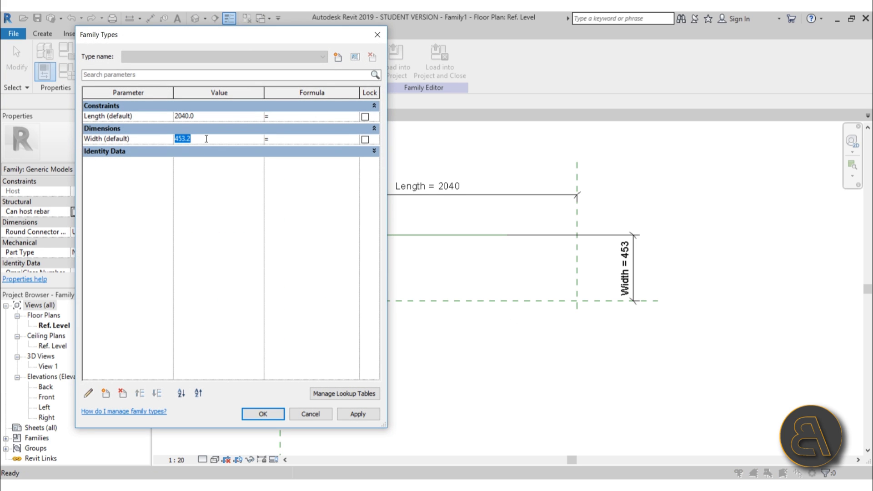
type("600")
left_click(364, 413)
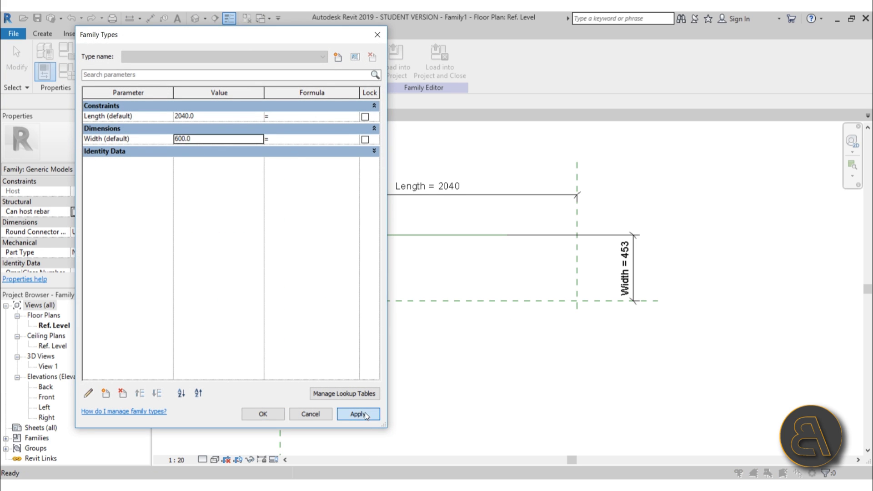
left_click(263, 413)
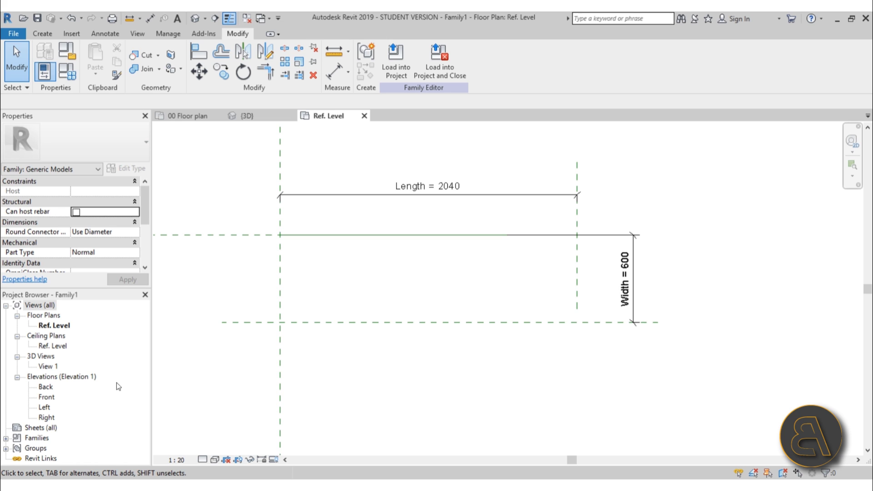
Open the Front elevation and extend the Ref. Level line's head well beyond the Right reference plane
double_click(44, 397)
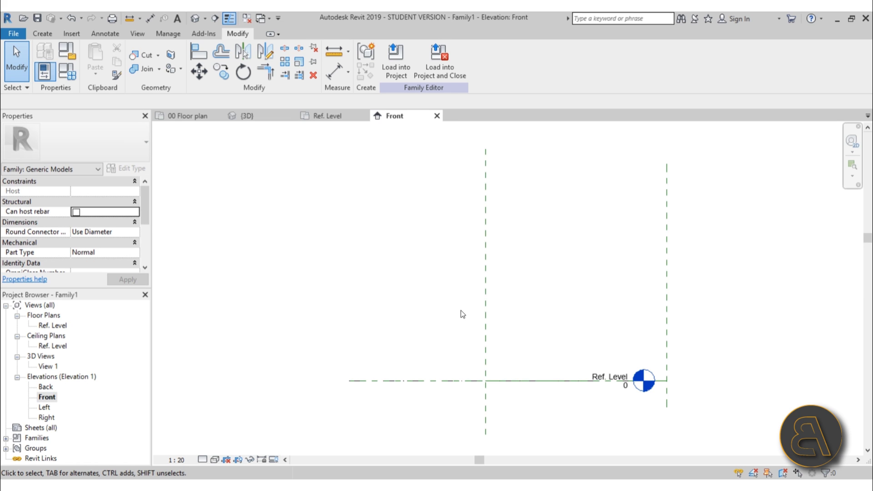
middle_click_drag(461, 311, 429, 255)
scroll(455, 259, "up", 1)
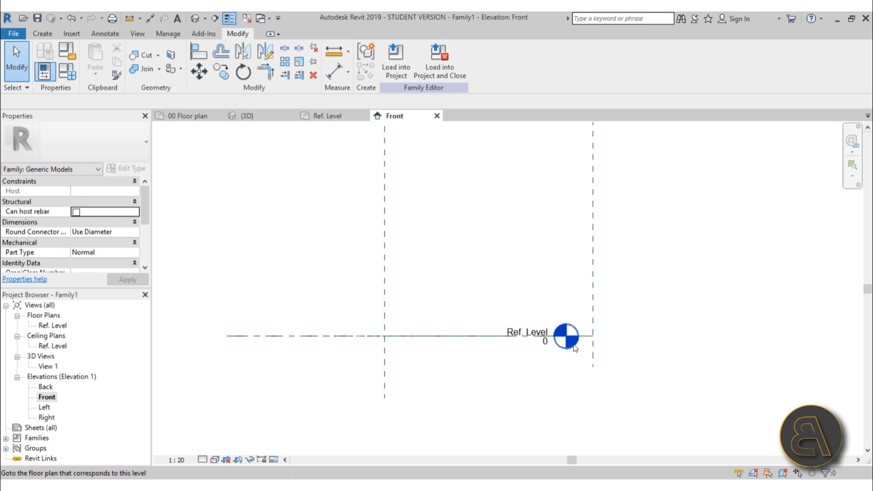
left_click(463, 337)
key("Escape")
left_click(343, 341)
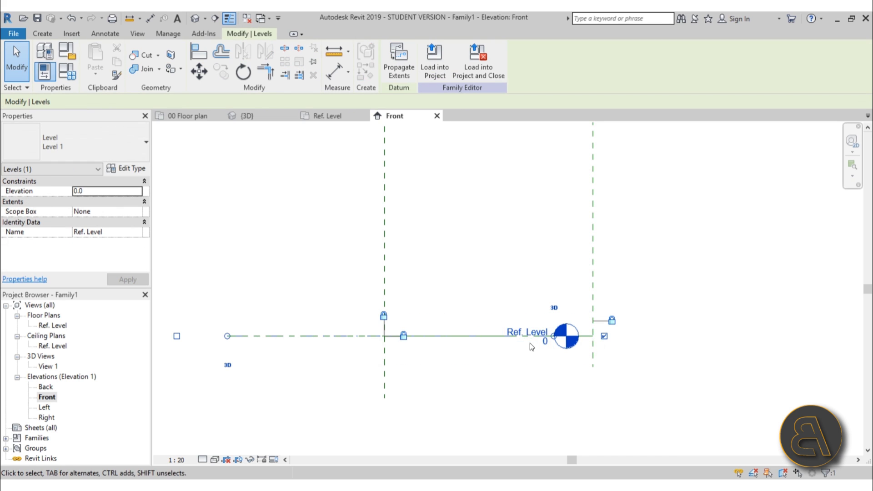
left_click_drag(554, 337, 812, 336)
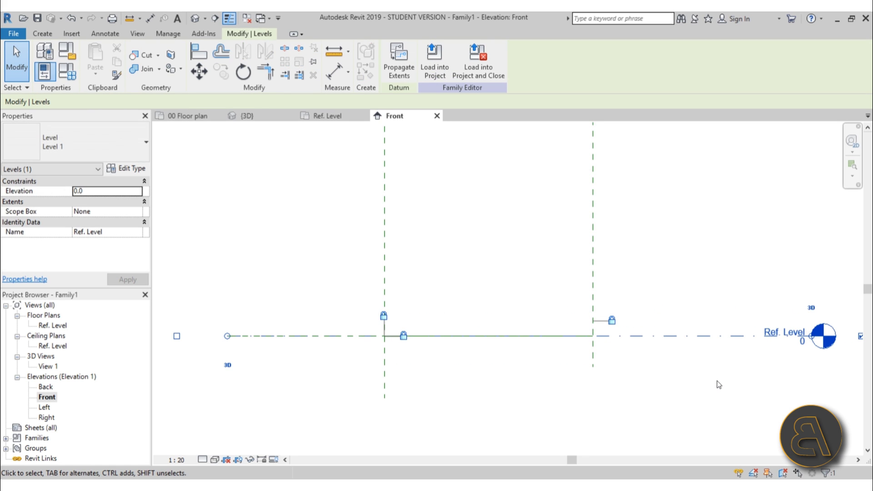
key("Escape")
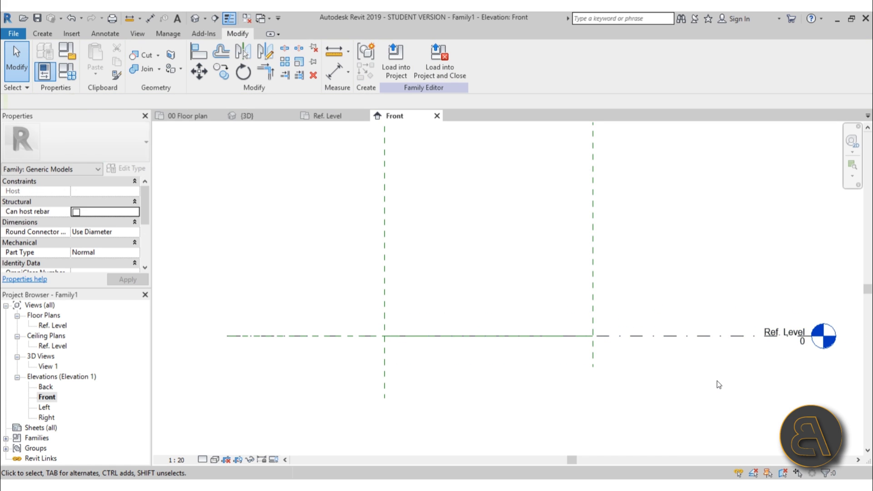
Draw a horizontal reference plane about 1250 above Ref. Level, extending past both vertical reference planes
left_click(49, 36)
left_click(645, 62)
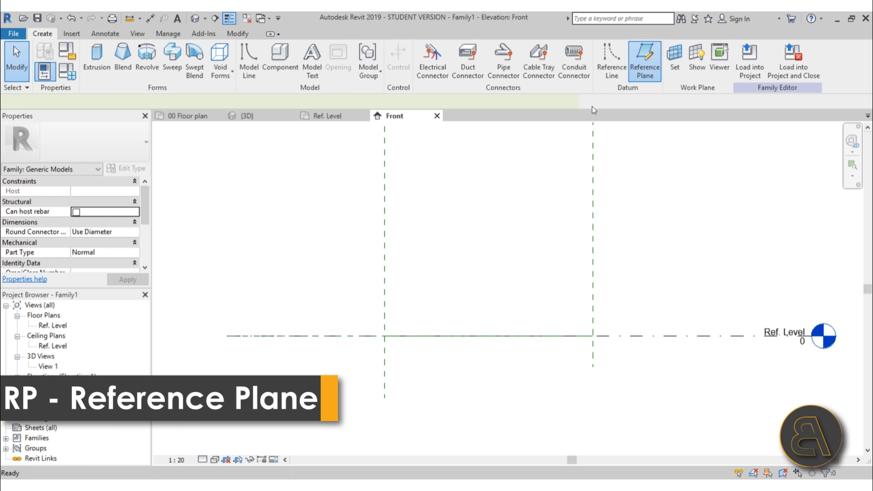
left_click(282, 209)
left_click(677, 209)
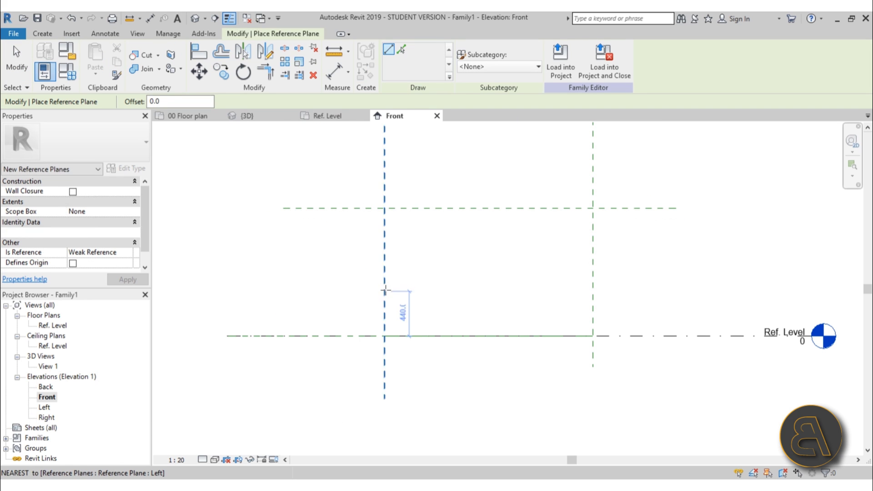
key("Escape")
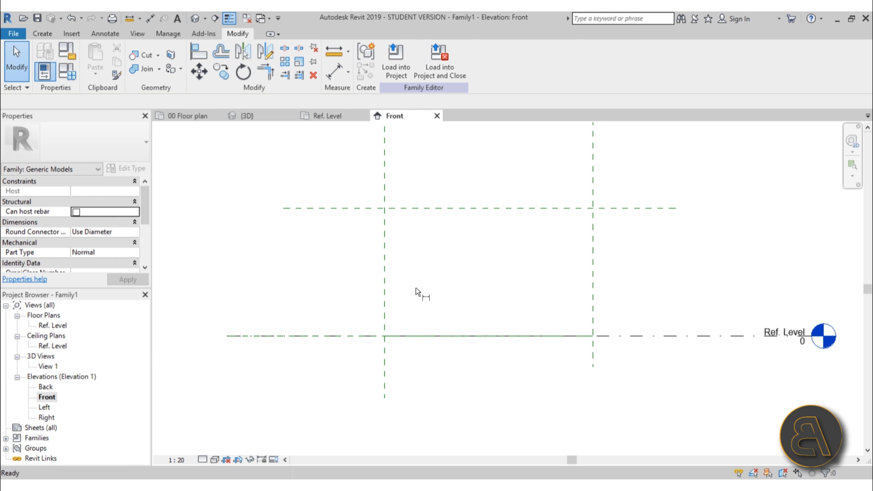
Add an aligned dimension between Ref. Level and the horizontal reference plane above it
key("d")
key("i")
left_click(684, 335)
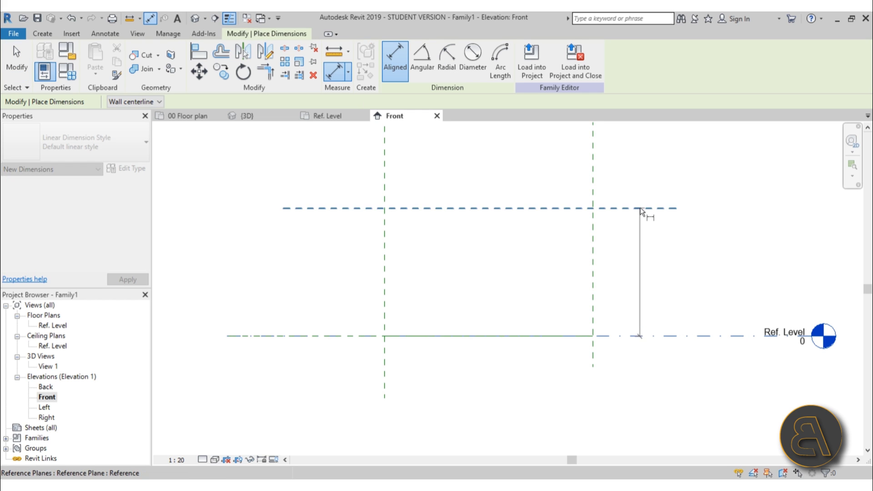
left_click(648, 209)
left_click(662, 303)
key("Escape")
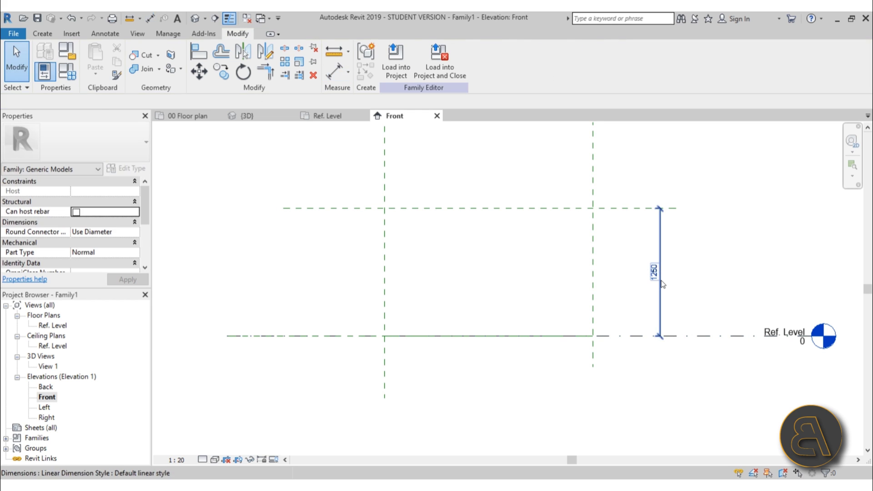
Label the vertical dimension above Ref. Level with a new instance parameter named height
left_click(504, 60)
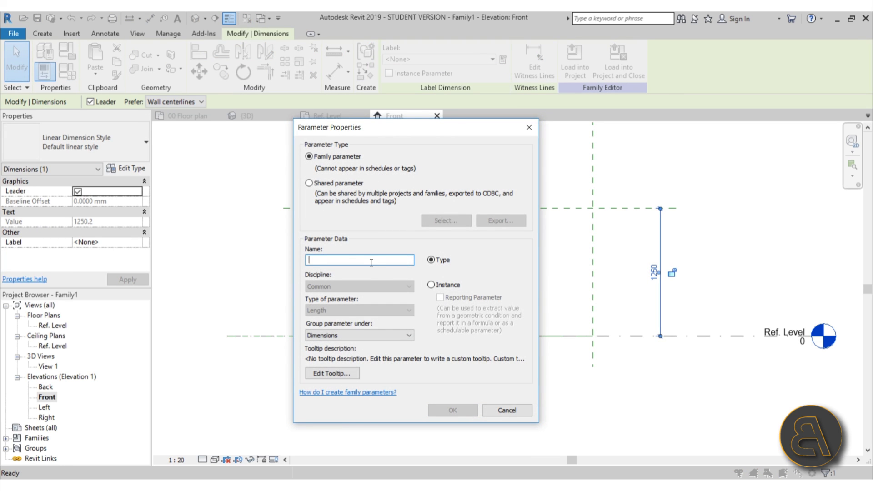
type("hei")
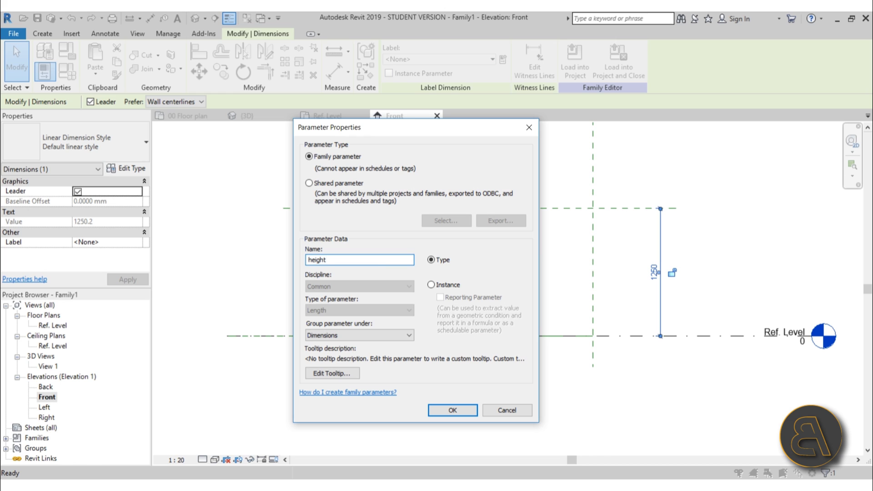
type("ght")
left_click(438, 287)
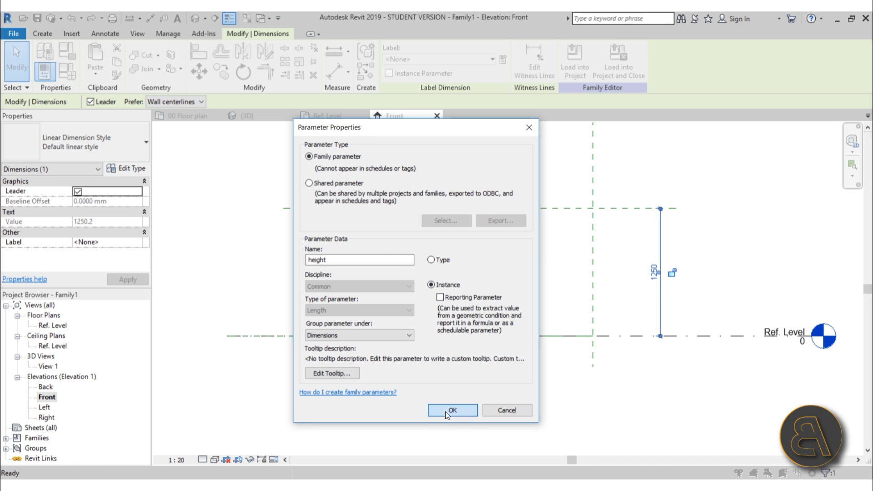
left_click(453, 411)
left_click(624, 408)
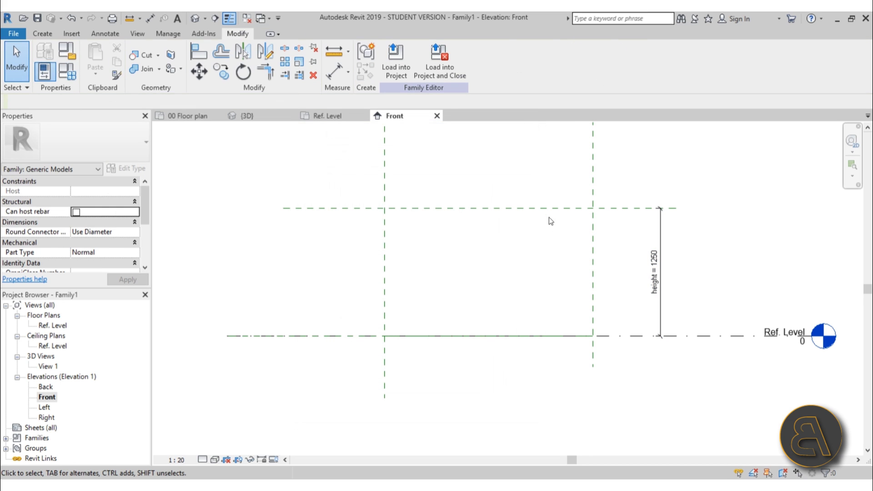
Set the family's height parameter to 1000
left_click(67, 71)
left_click(213, 148)
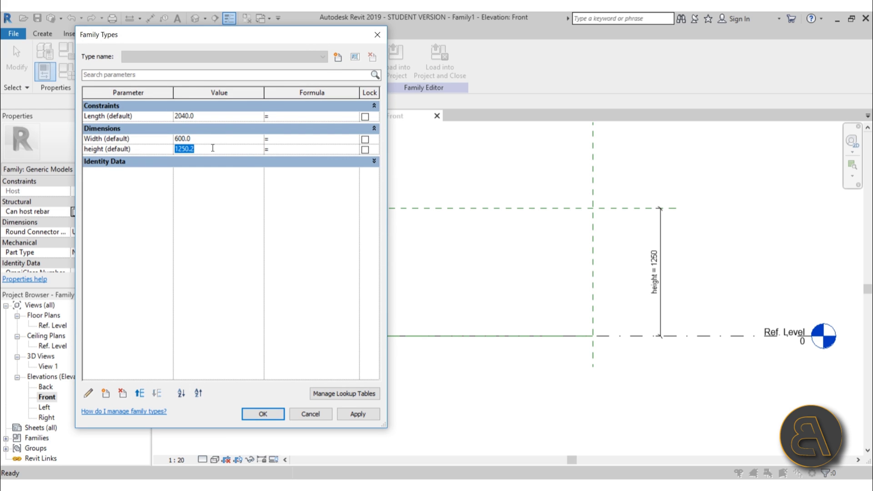
type("1000")
key("Tab")
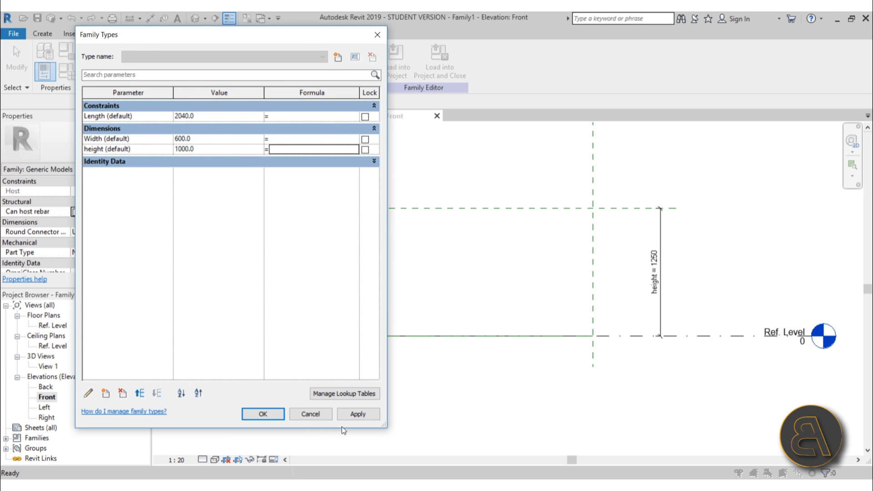
left_click(358, 414)
left_click(266, 414)
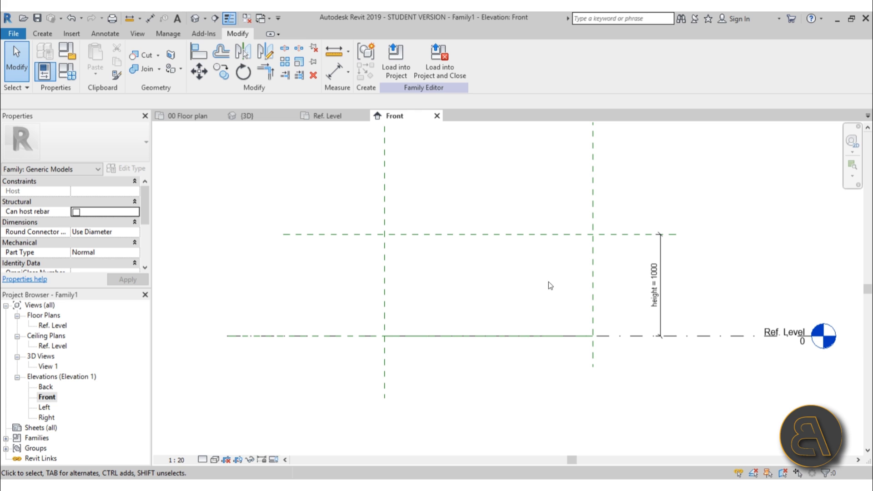
Start an extrusion in the Front elevation and pick the reference line's vertical plane as its work plane
left_click(42, 33)
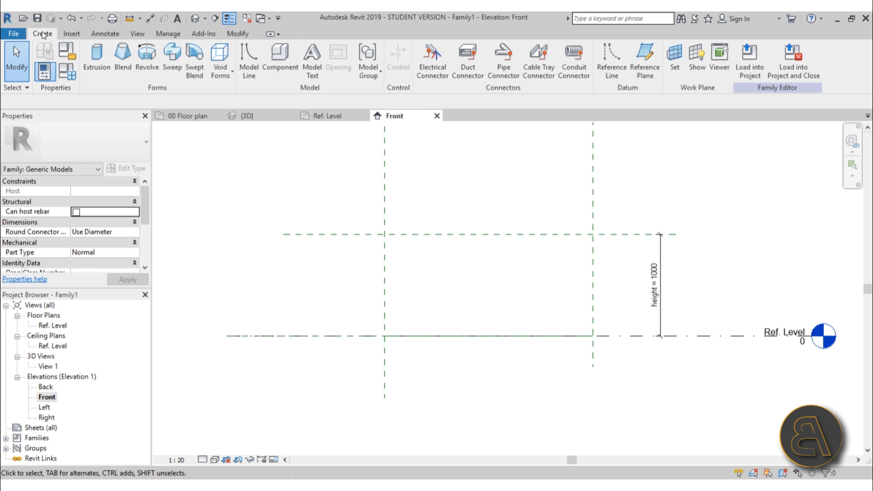
left_click(97, 69)
left_click(427, 50)
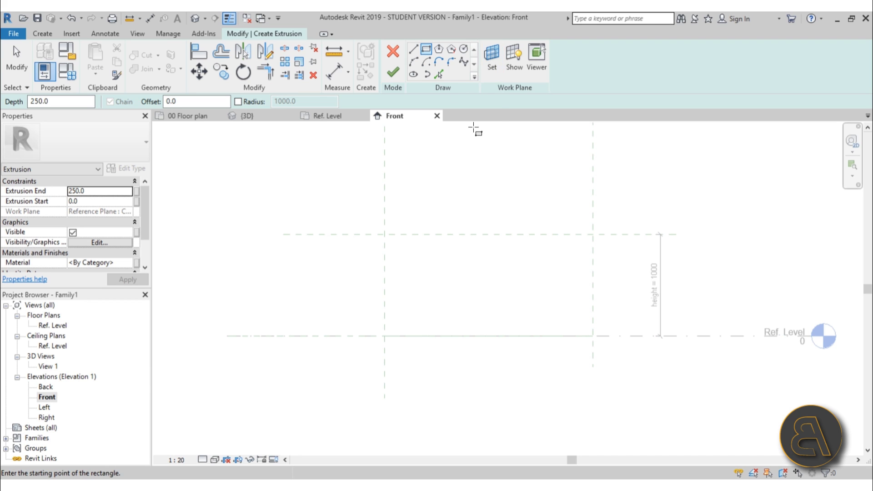
left_click(492, 72)
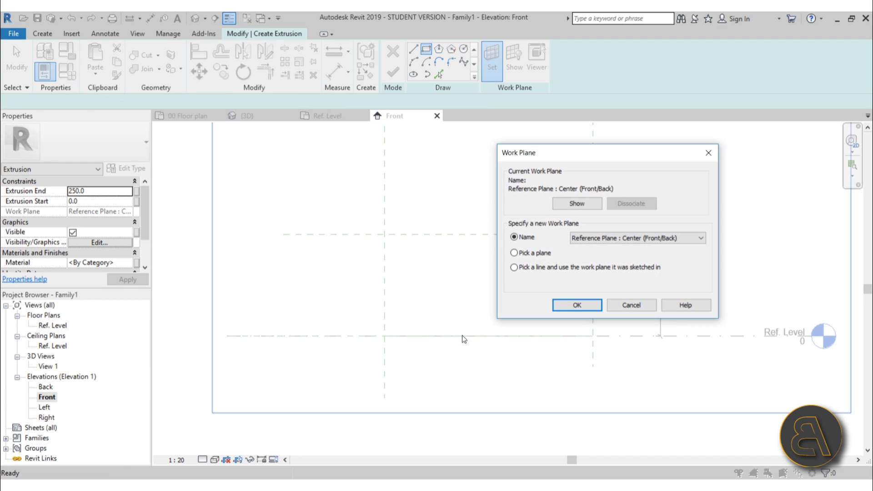
left_click(536, 253)
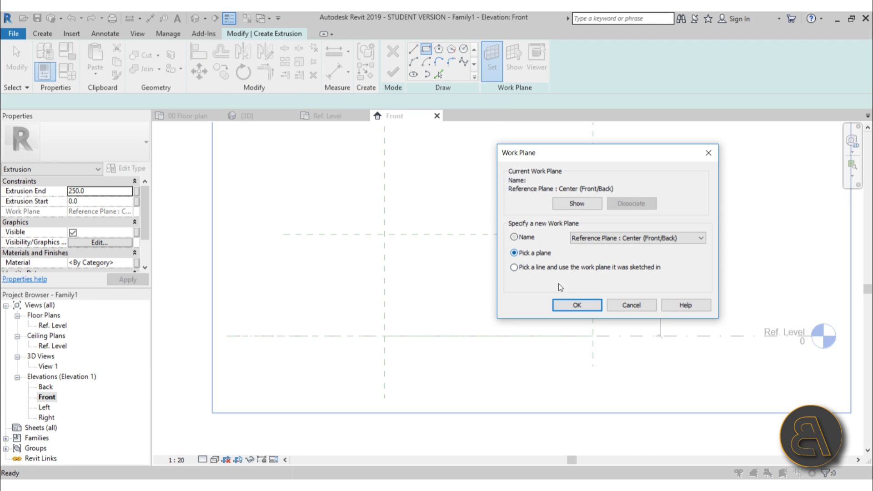
left_click(571, 305)
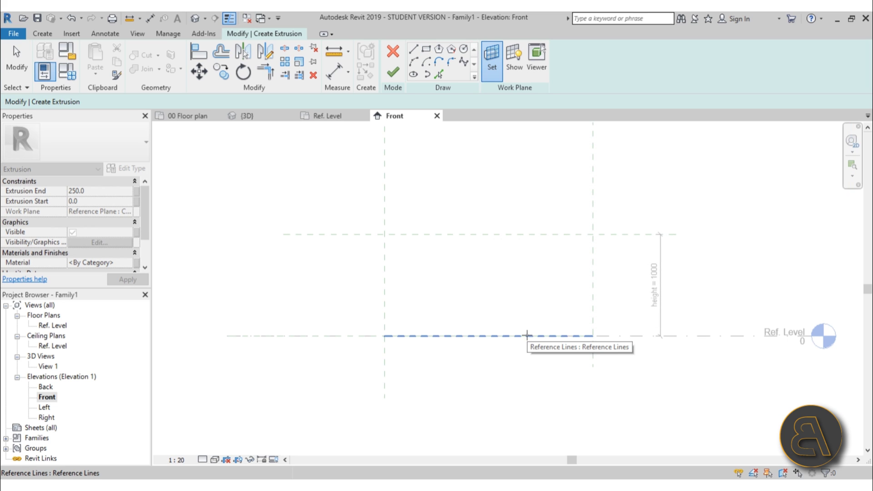
key("Tab")
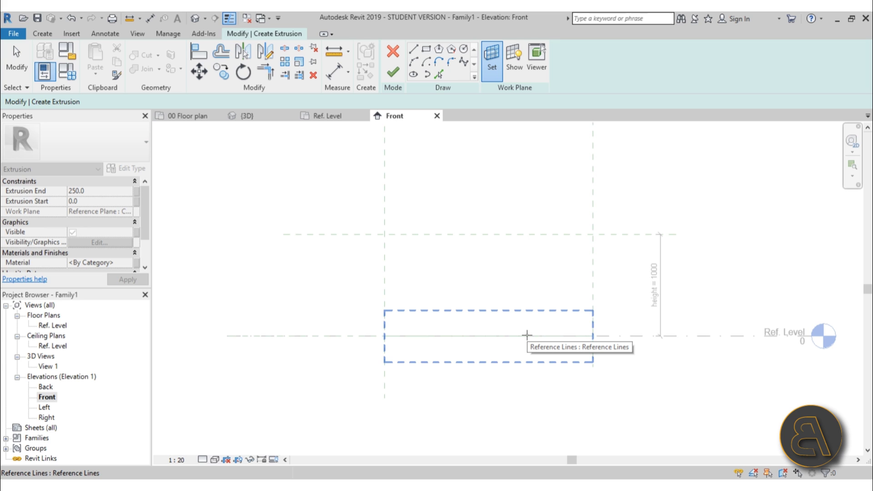
left_click(527, 335)
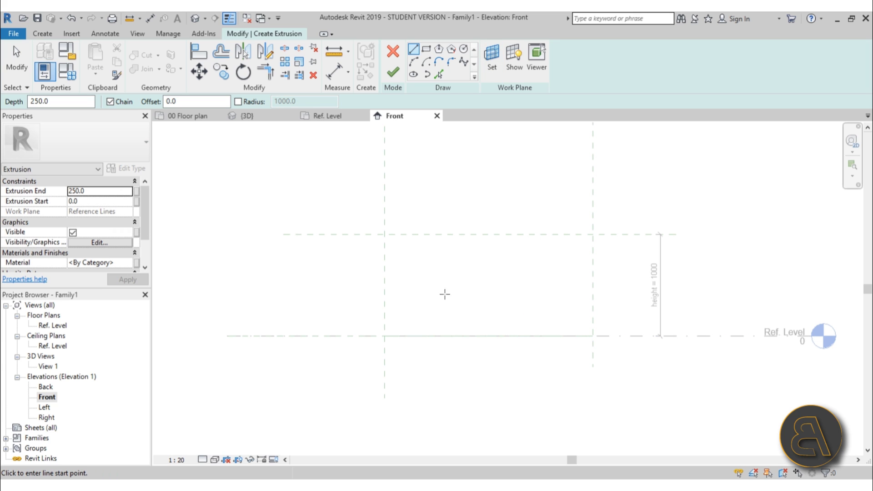
Sketch a rectangle about 80 mm high directly below the height reference plane, spanning between the two vertical reference planes
left_click(427, 49)
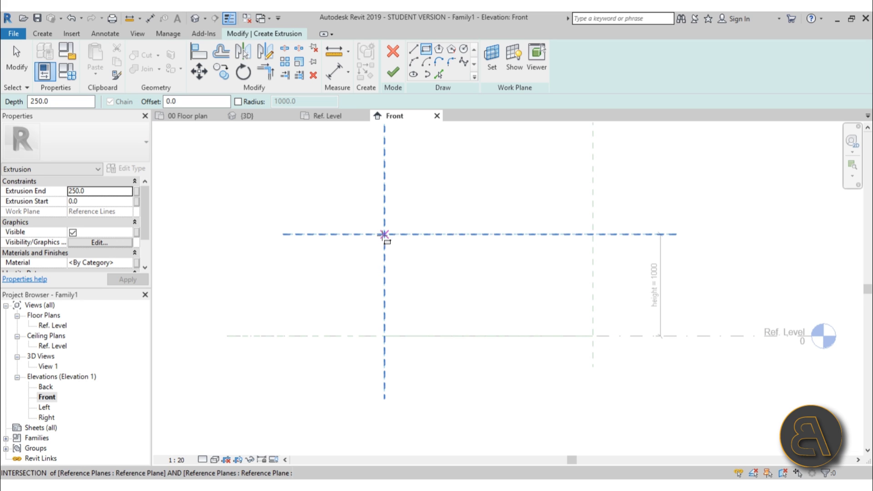
scroll(455, 275, "up", 3)
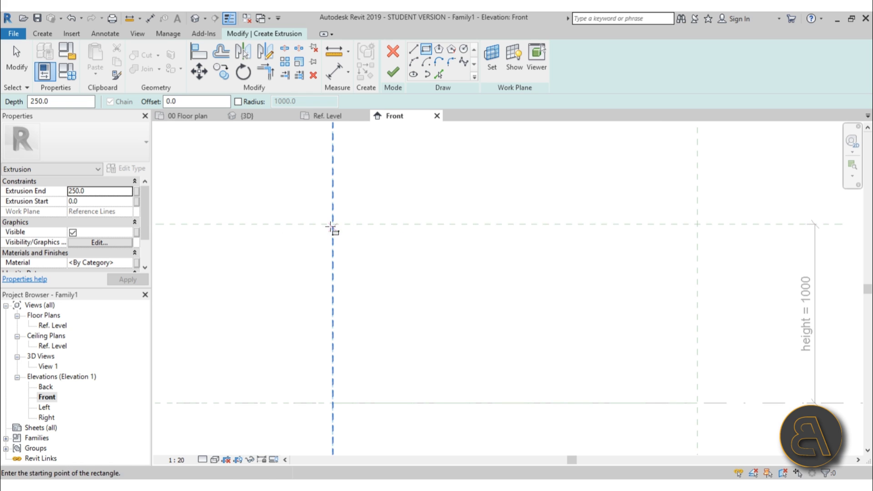
left_click(332, 224)
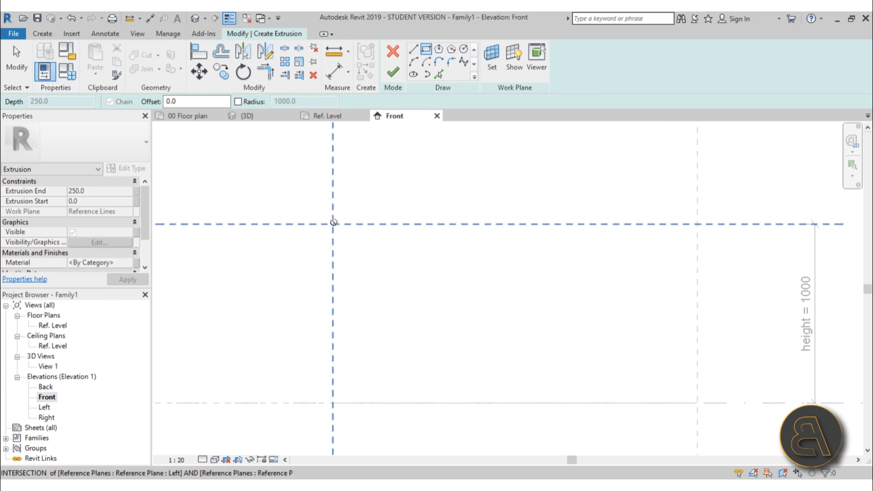
scroll(453, 200, "up", 2)
left_click(453, 200)
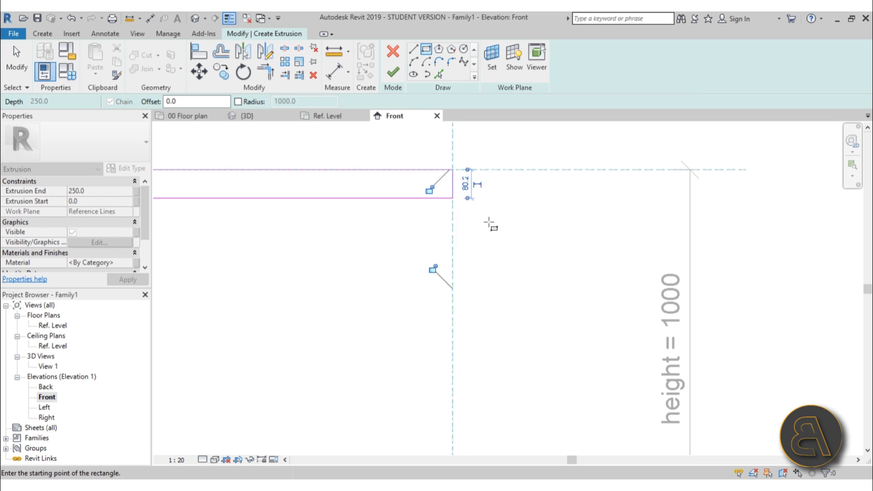
Lock the rectangle's side and upper edges to the vertical reference planes and the height reference plane
scroll(493, 224, "down", 3)
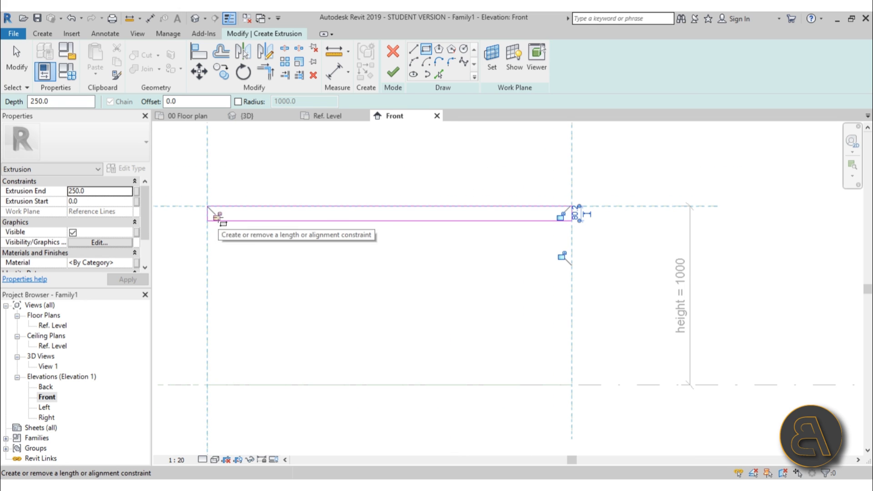
left_click(219, 215)
left_click(552, 261)
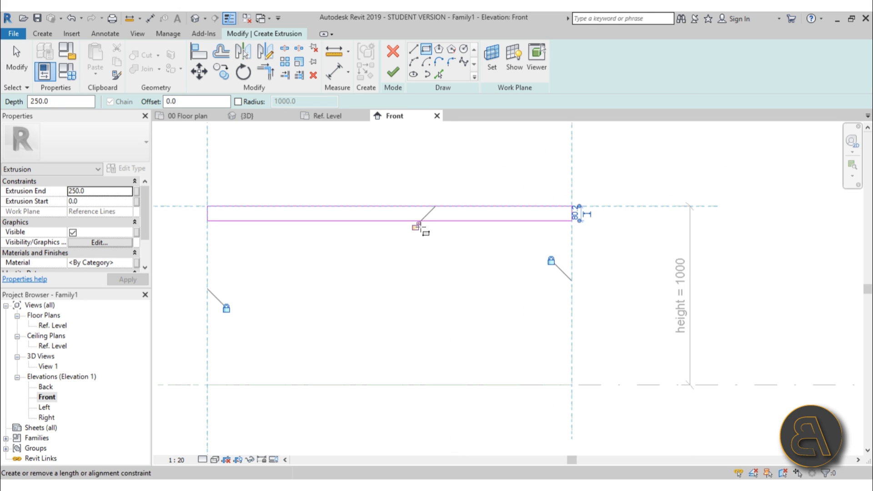
left_click(539, 220)
key("Escape")
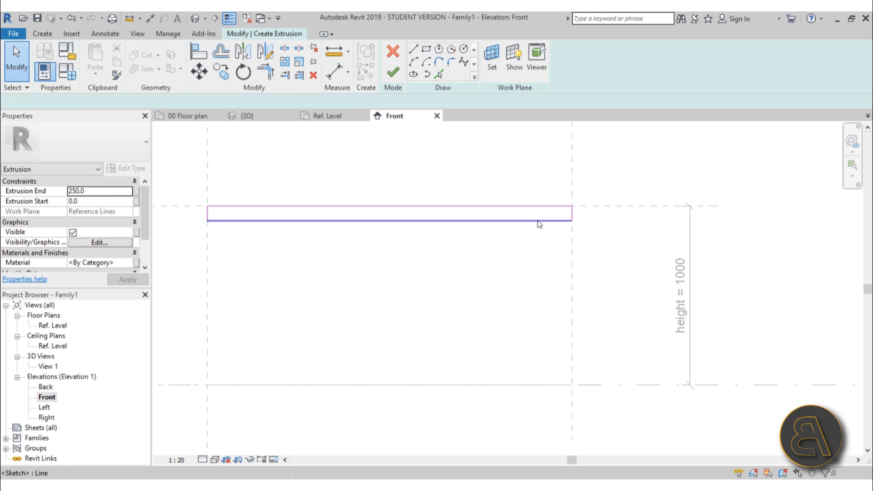
left_click(539, 220)
scroll(425, 241, "up", 2)
key("Escape")
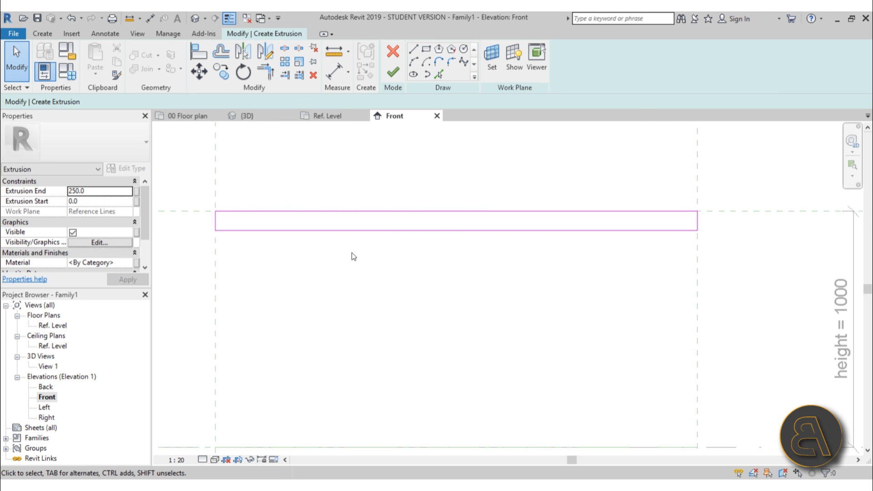
Add an aligned dimension between the height reference plane and the rectangle's lower edge
key("d")
key("i")
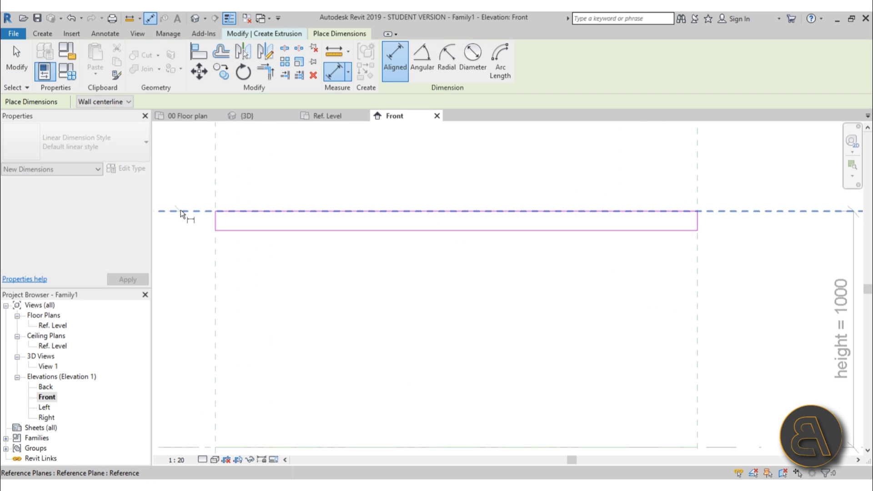
left_click(181, 212)
left_click(243, 232)
middle_click_drag(181, 259, 356, 275)
left_click(322, 267)
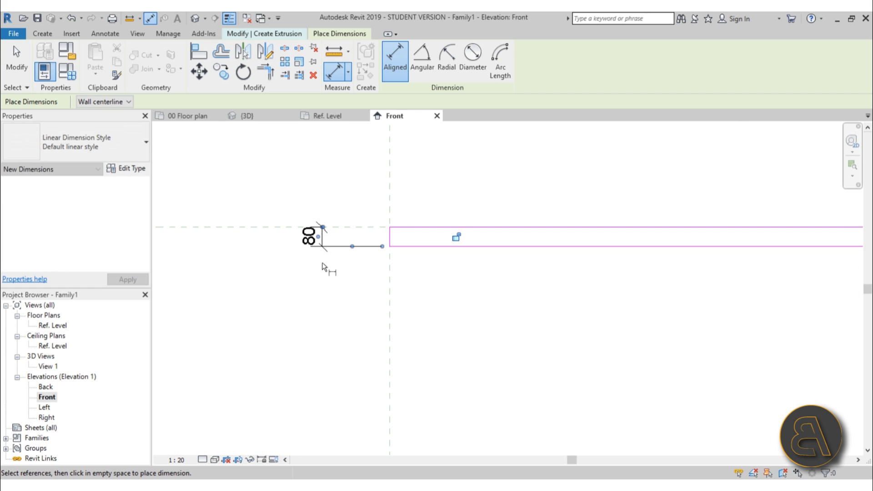
key("Escape")
key("Escape")
Set the distance from the height reference plane to the rectangle's lower edge to 60 mm
left_click(418, 250)
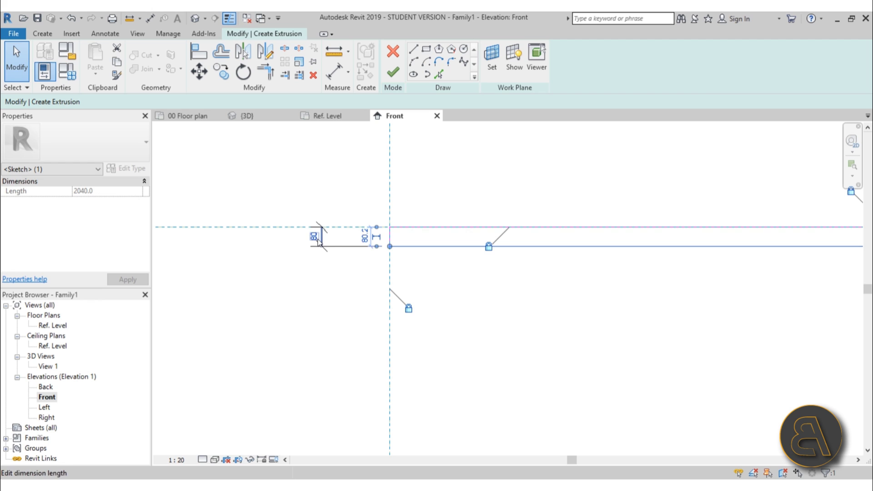
left_click(367, 244)
type("60")
key("Return")
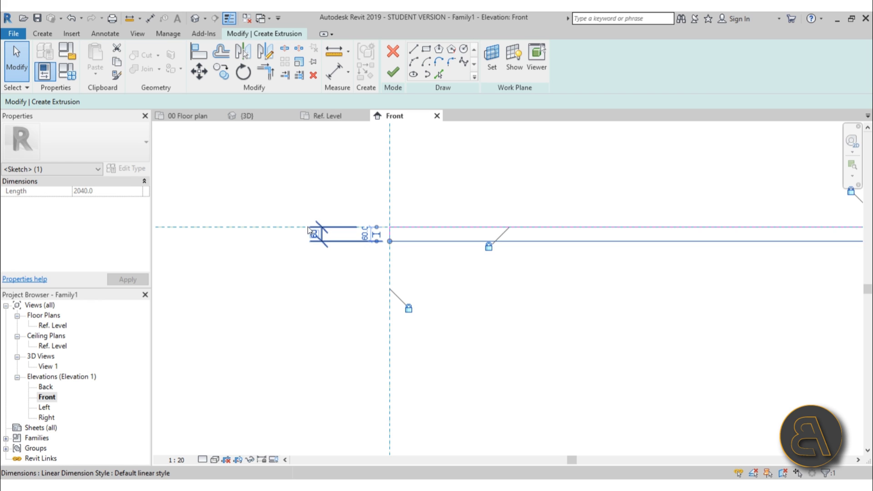
Lock the 60 mm thickness dimension and finish the countertop extrusion sketch
left_click(310, 193)
left_click(314, 234)
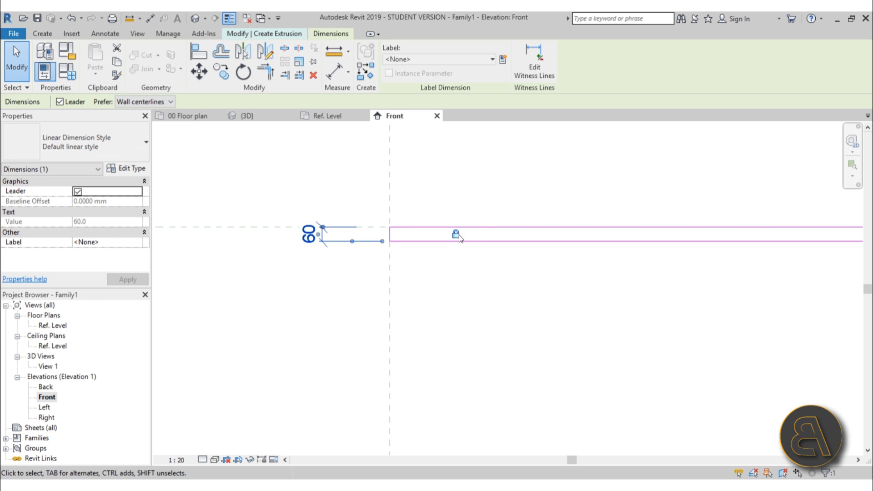
middle_click_drag(491, 312, 325, 266)
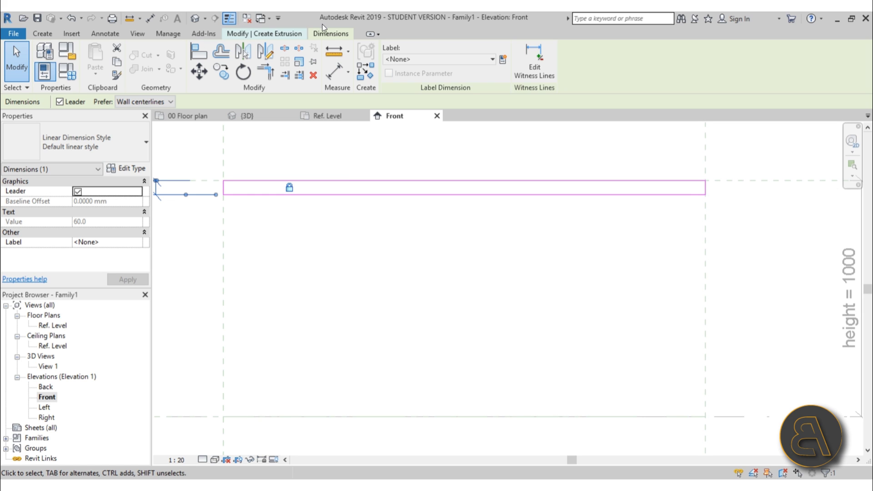
key("Escape")
left_click(394, 74)
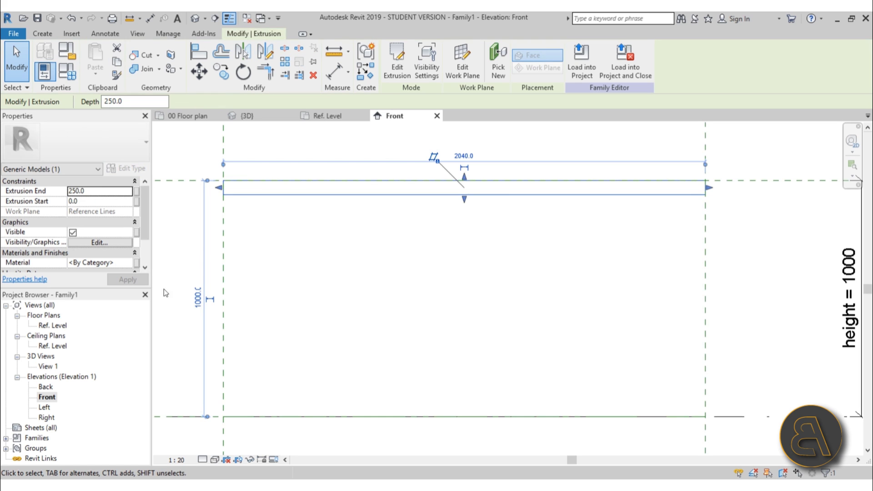
In the Ref. Level floor plan, stretch the extrusion's front edge to the Width reference plane and lock it there
double_click(55, 327)
left_click(476, 261)
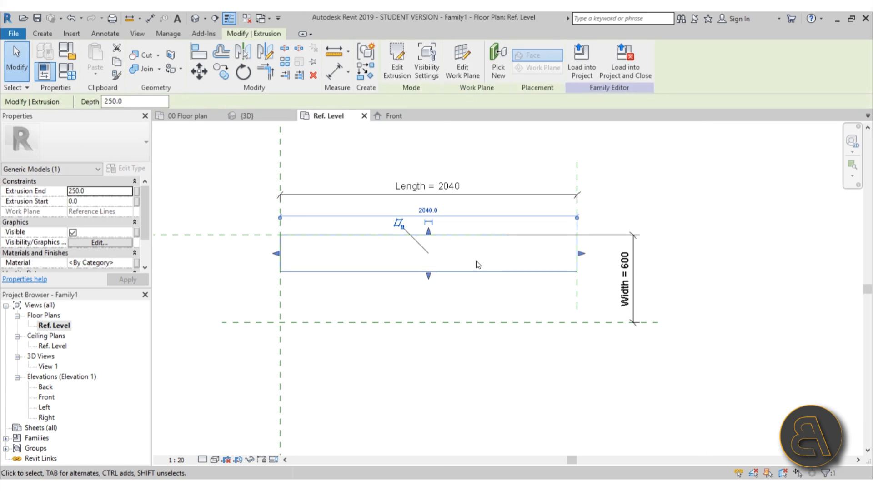
left_click_drag(426, 279, 430, 323)
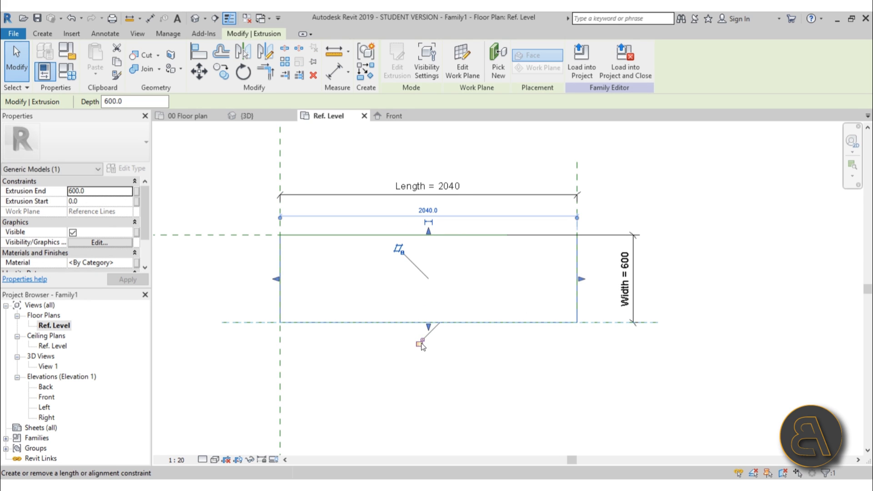
left_click(420, 342)
left_click(514, 370)
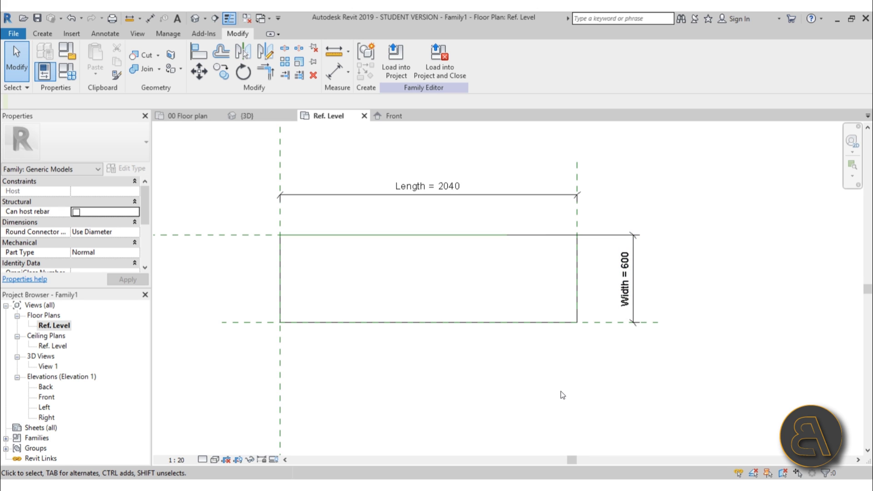
Assign the Marble material from the AEC Materials Stone category to the extrusion
left_click(357, 321)
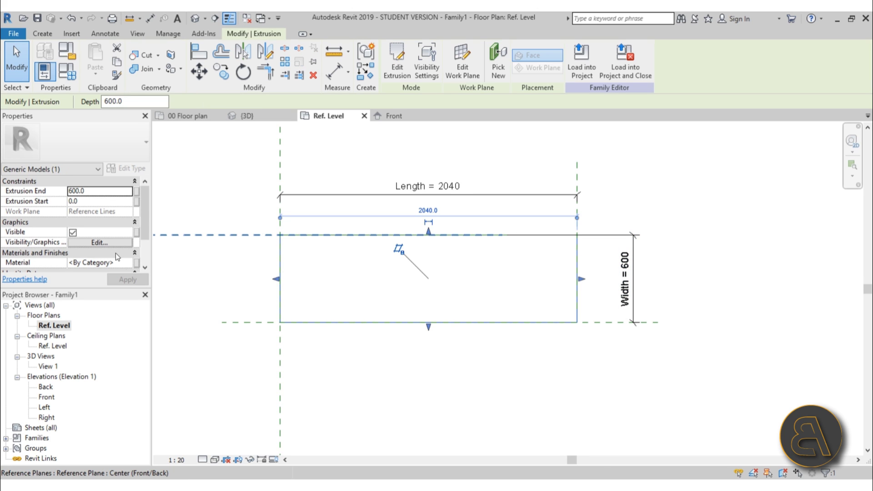
left_click(130, 266)
left_click(129, 263)
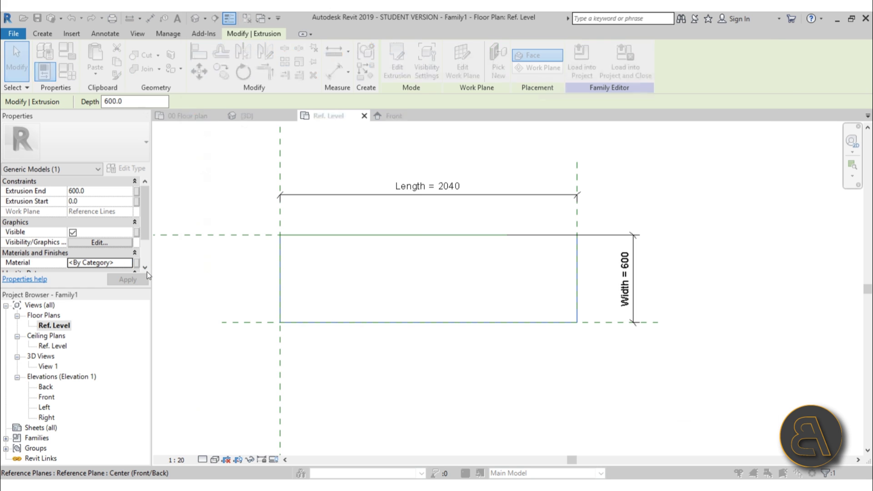
scroll(254, 395, "down", 3)
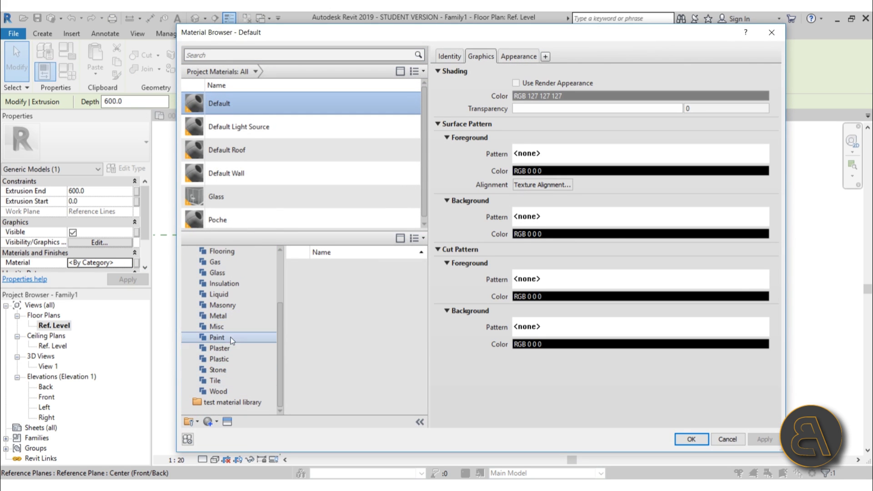
left_click(227, 371)
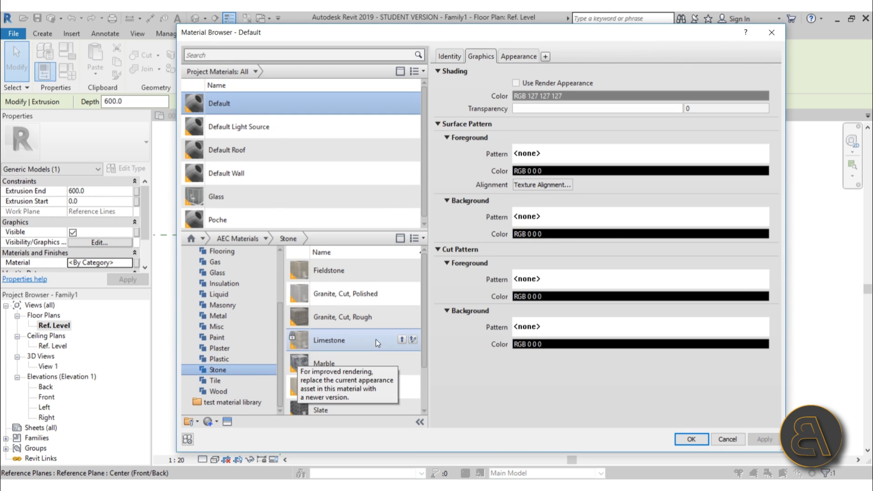
left_click(402, 363)
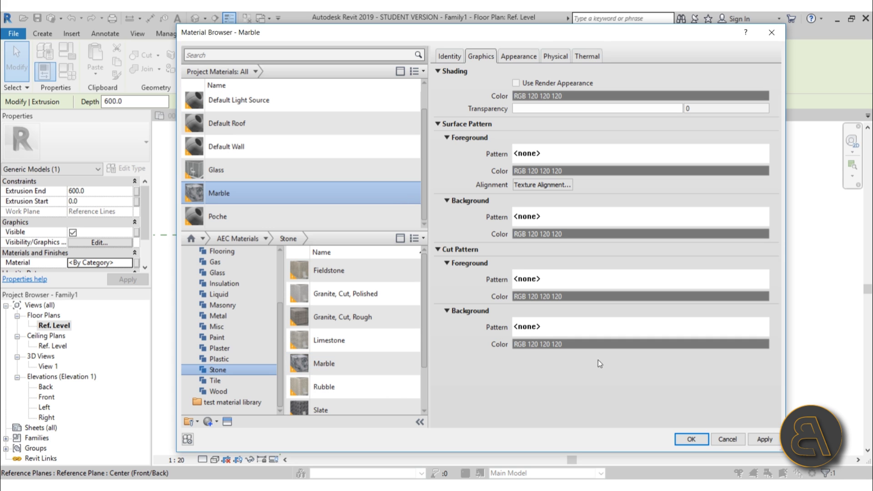
left_click(693, 439)
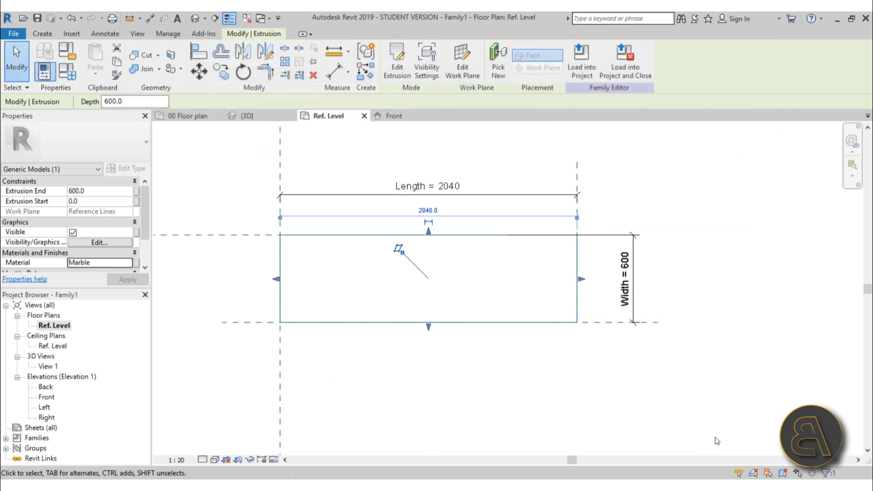
left_click(574, 402)
In the Front elevation, start an extrusion and sketch a rectangle between the length planes, from the countertop's underside to the Ref. Level
left_click(391, 323)
left_click(381, 362)
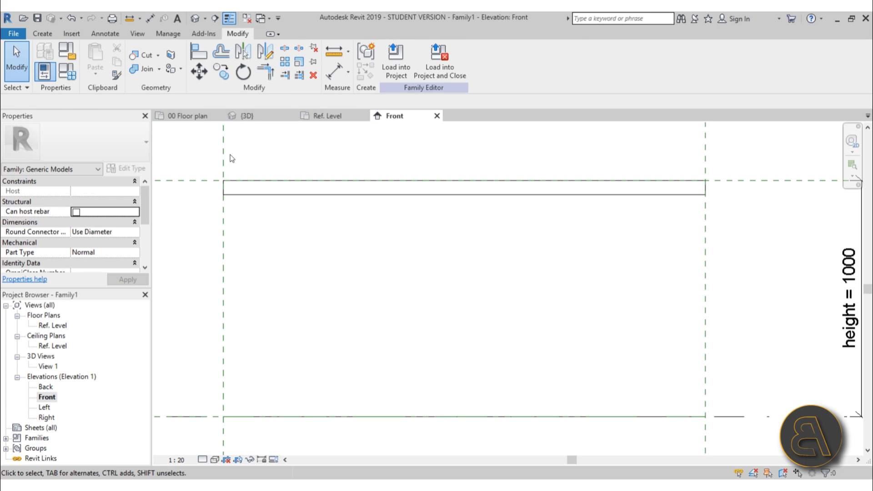
left_click(39, 36)
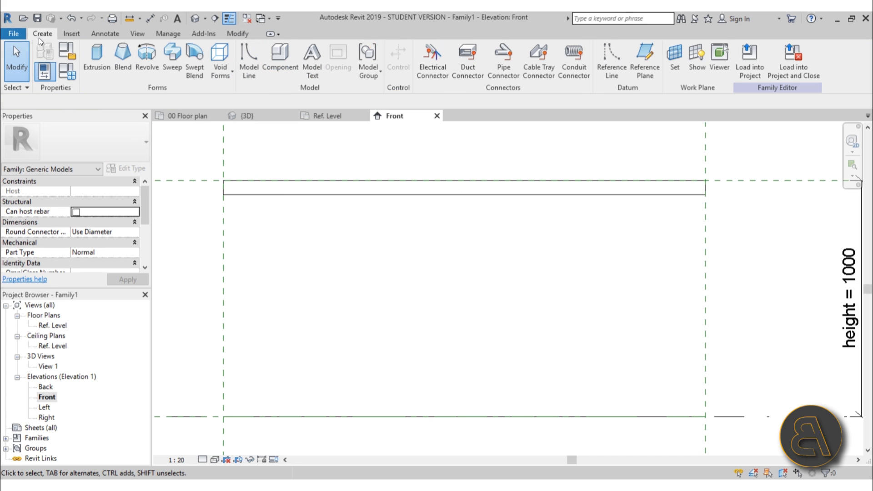
left_click(100, 66)
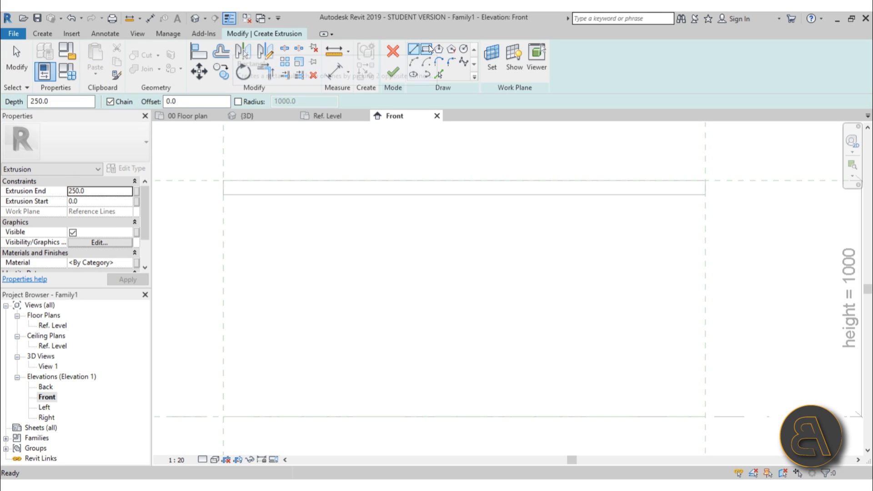
left_click(427, 49)
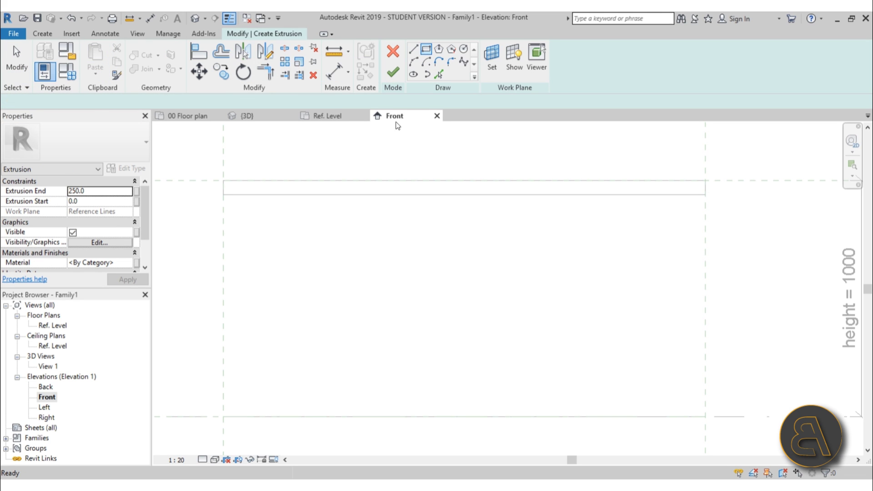
left_click(224, 194)
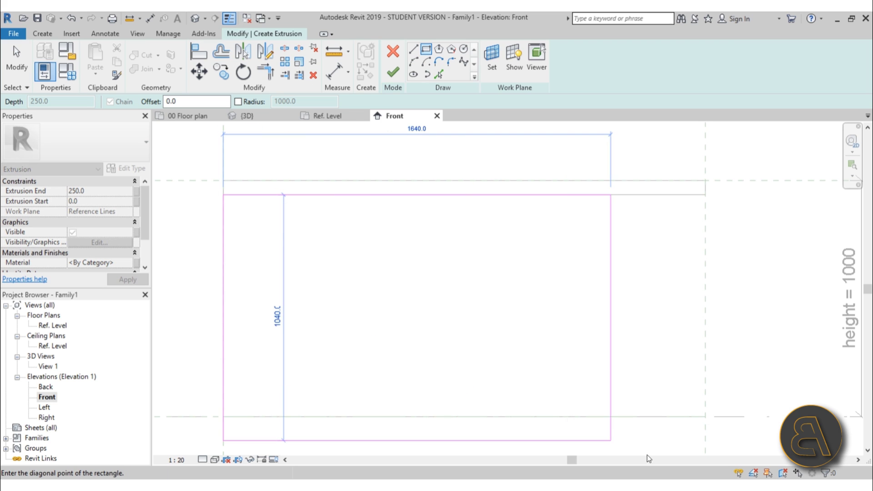
left_click(706, 416)
Lock the rectangle's two side edges and its lower edge to their reference planes and the level
scroll(424, 297, "down", 2)
left_click(312, 317)
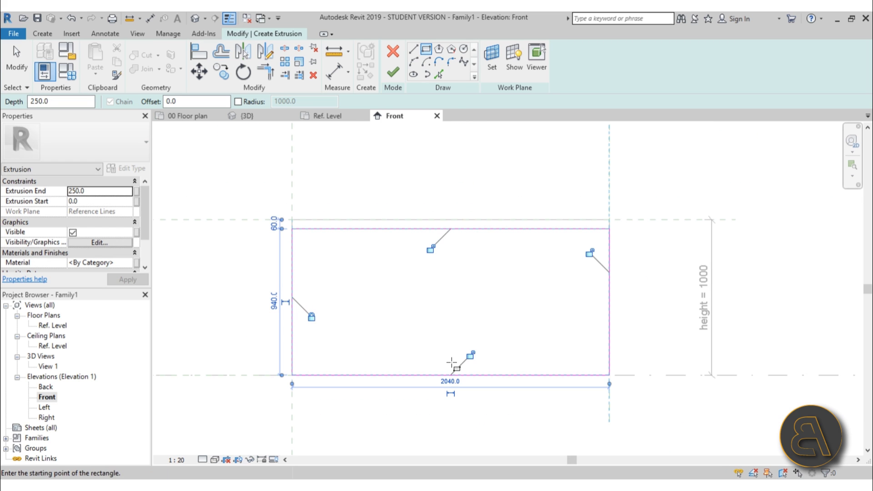
left_click(589, 253)
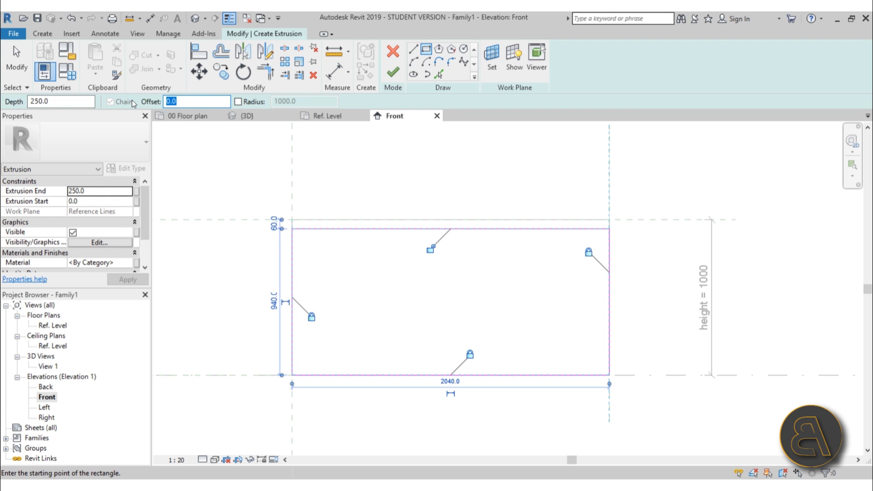
Sketch a second rectangle offset 20 mm inside the first one
left_click(292, 229)
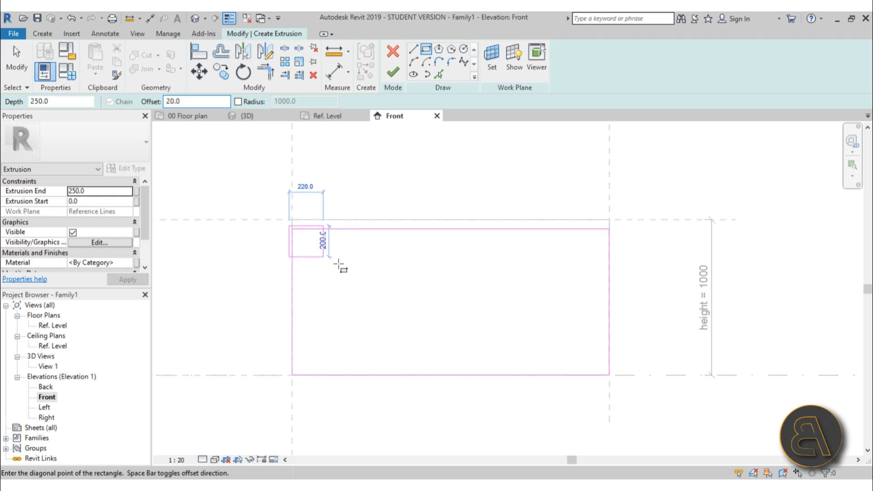
left_click(610, 375)
key("Escape")
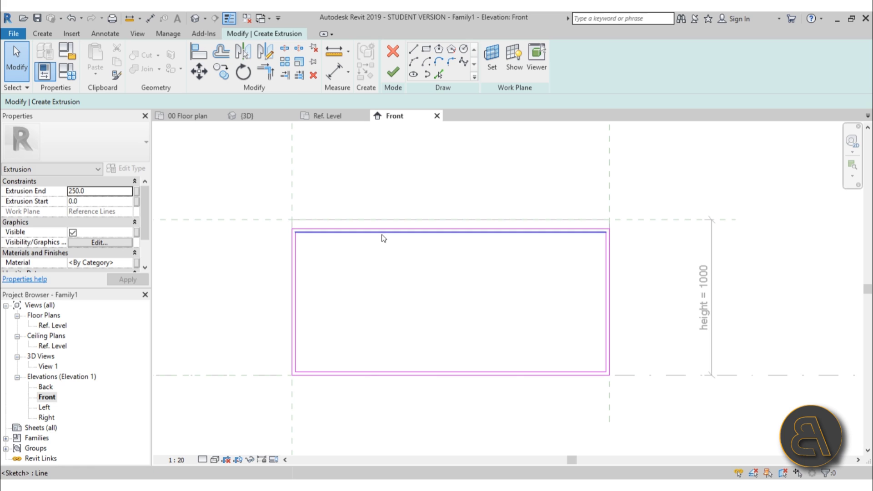
Delete the inner rectangle's upper line and split the outer rectangle's upper line about 900 mm from its left end
left_click(383, 233)
key("Escape")
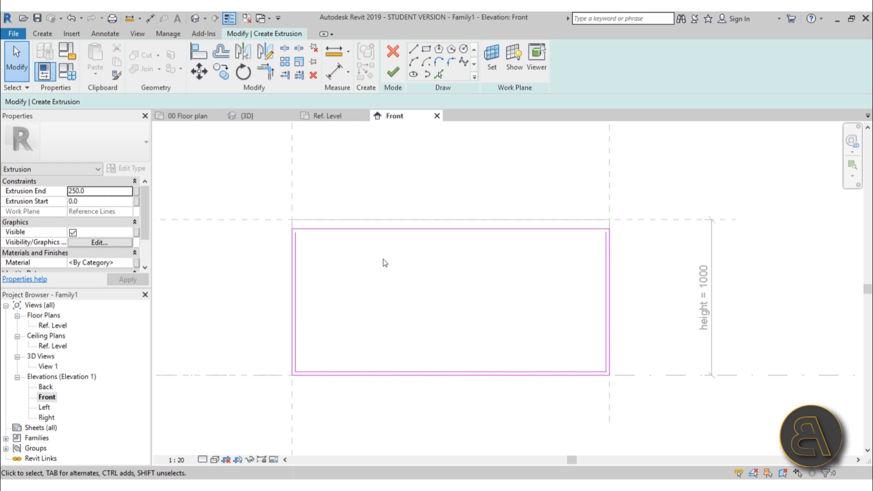
key("s")
key("l")
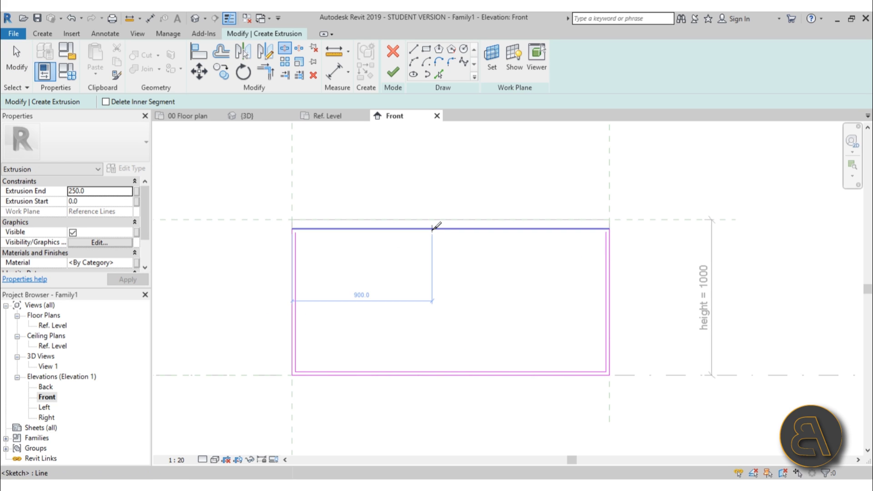
left_click(432, 233)
key("Escape")
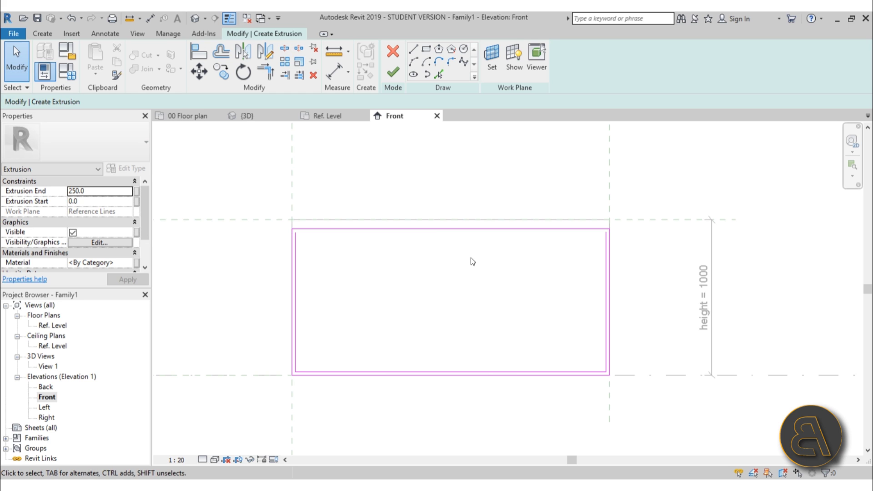
Trim the split upper lines to the inner vertical lines at both corners, forming a closed U-shaped profile
key("t")
key("r")
scroll(282, 220, "up", 5)
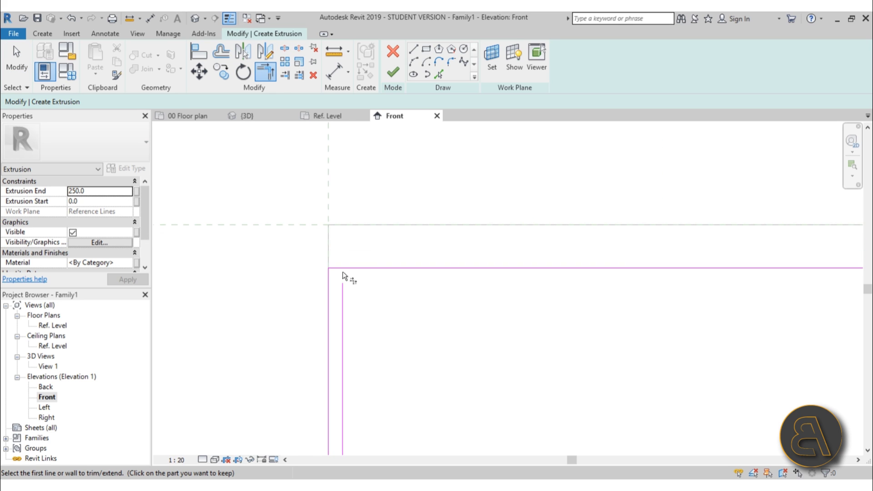
scroll(291, 276, "down", 5)
scroll(468, 266, "up", 3)
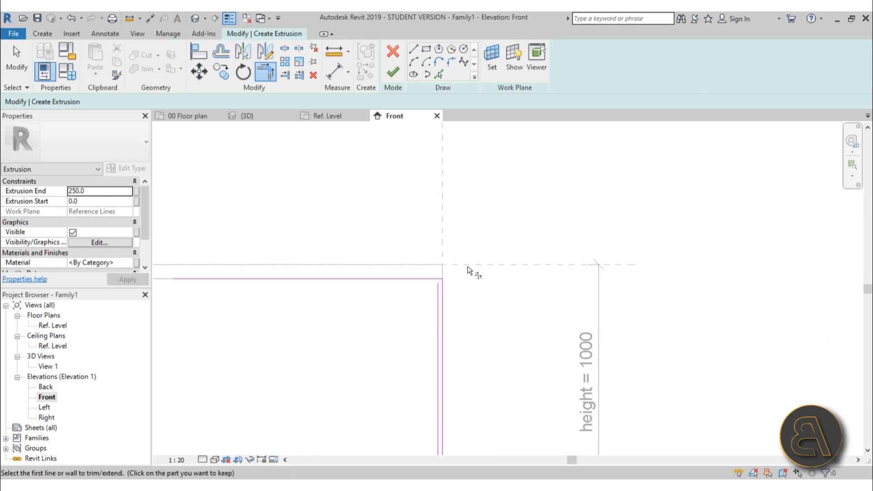
scroll(450, 275, "up", 3)
left_click(417, 280)
left_click(414, 302)
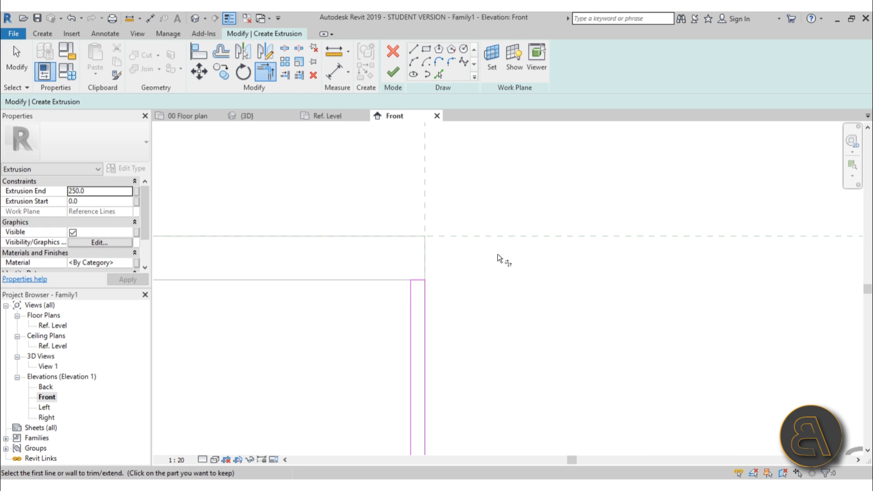
scroll(500, 252, "down", 3)
key("Escape")
key("Escape")
Lock the short upper edges of both side panels to the countertop's underside and finish the extrusion sketch
scroll(212, 253, "up", 5)
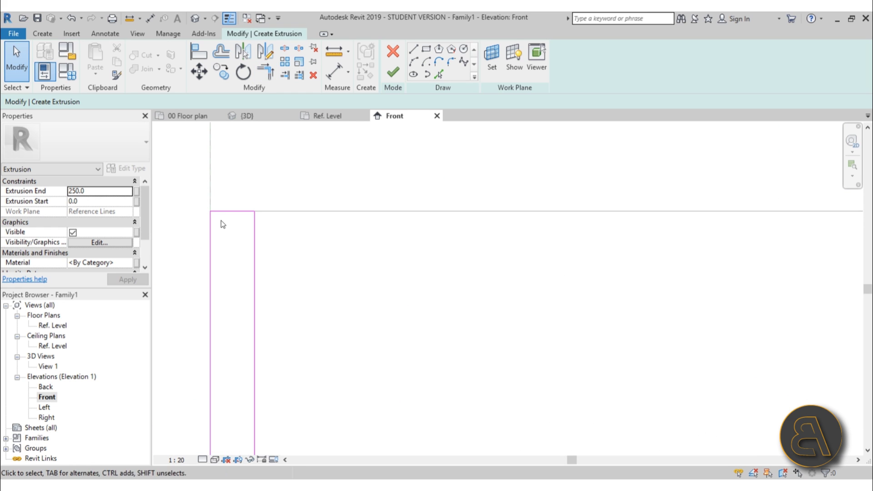
left_click(230, 212)
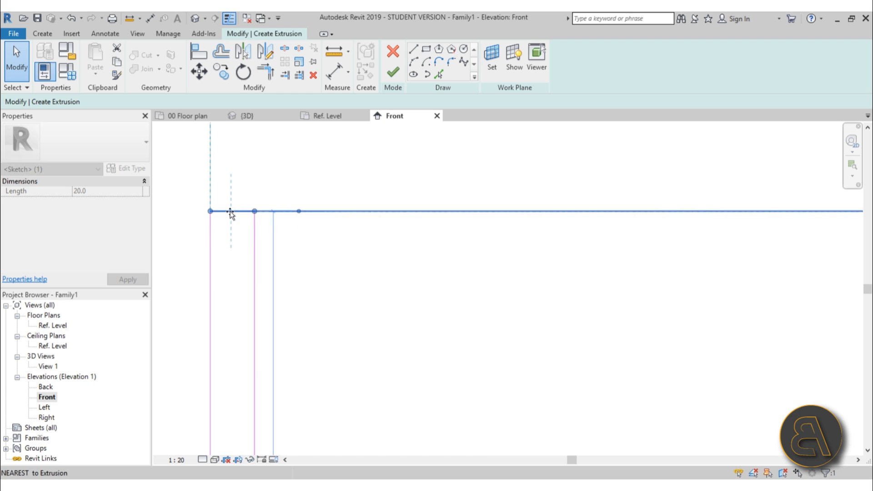
scroll(516, 233, "down", 5)
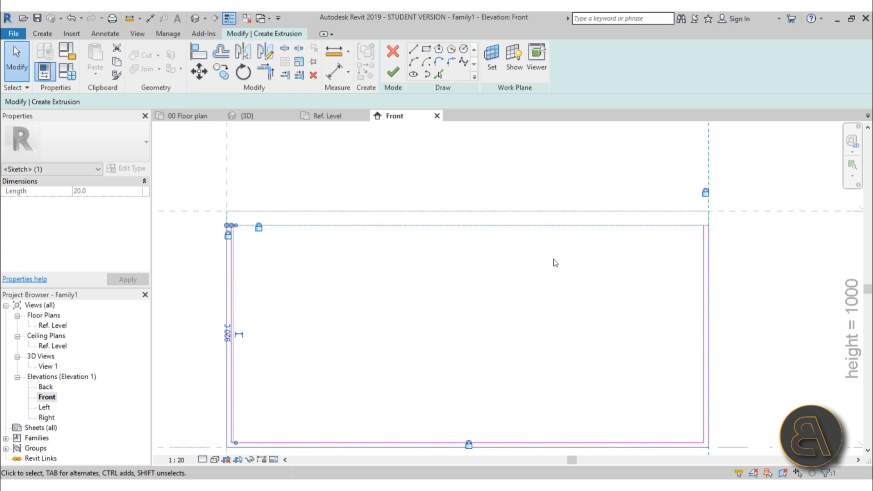
scroll(731, 234, "up", 5)
left_click_drag(676, 226, 674, 226)
scroll(485, 223, "down", 3)
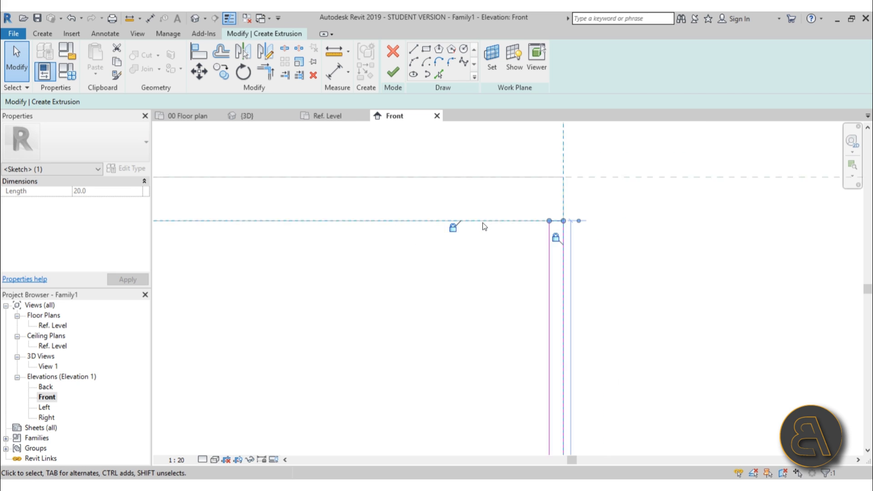
scroll(484, 226, "down", 4)
left_click(458, 277)
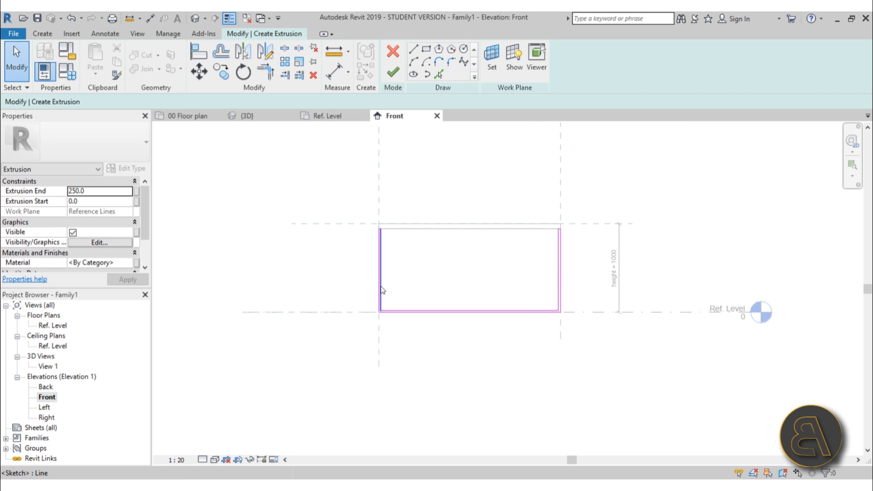
left_click(394, 72)
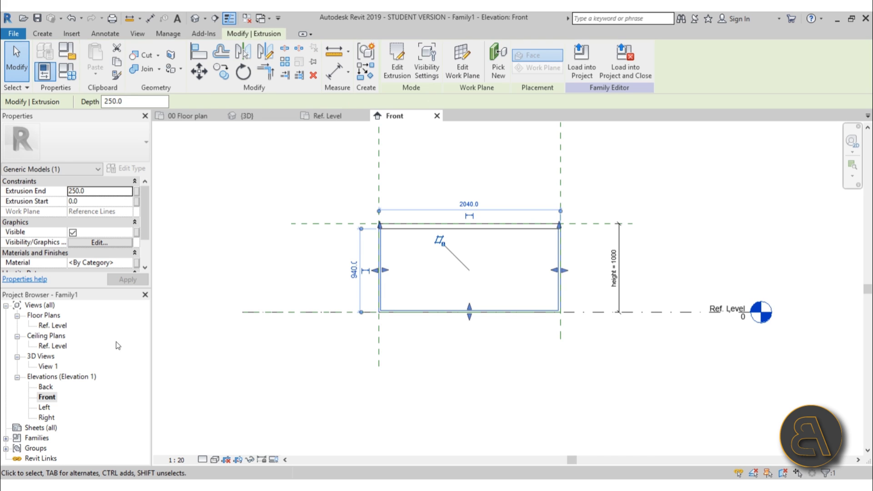
In the Ref. Level floor plan, stretch the body extrusion's front edge toward the Width reference plane, to a depth of about 508 mm
double_click(52, 325)
left_click(432, 255)
left_click_drag(428, 276, 431, 321)
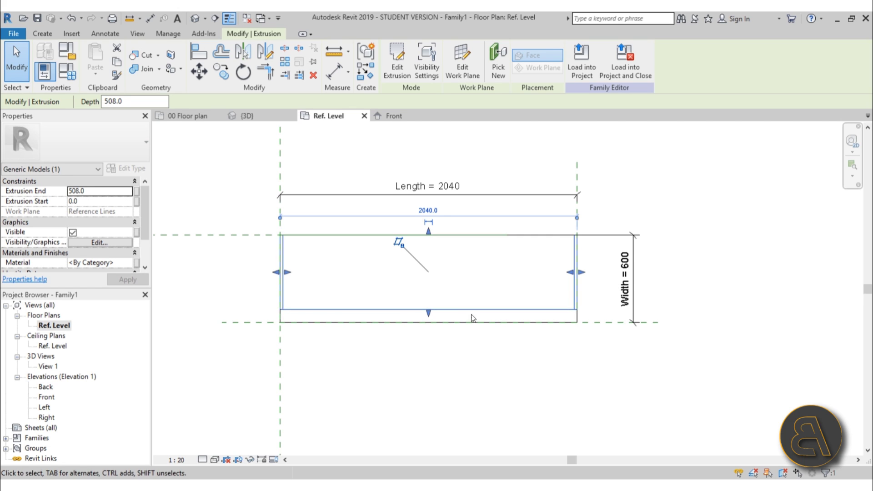
left_click(420, 371)
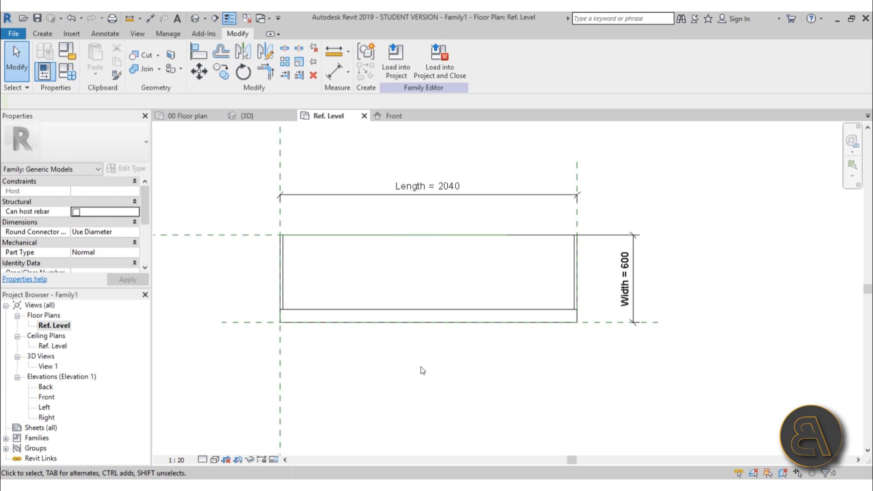
Place a horizontal reference plane across the plan, about 30 mm behind the front Width reference plane
left_click(43, 34)
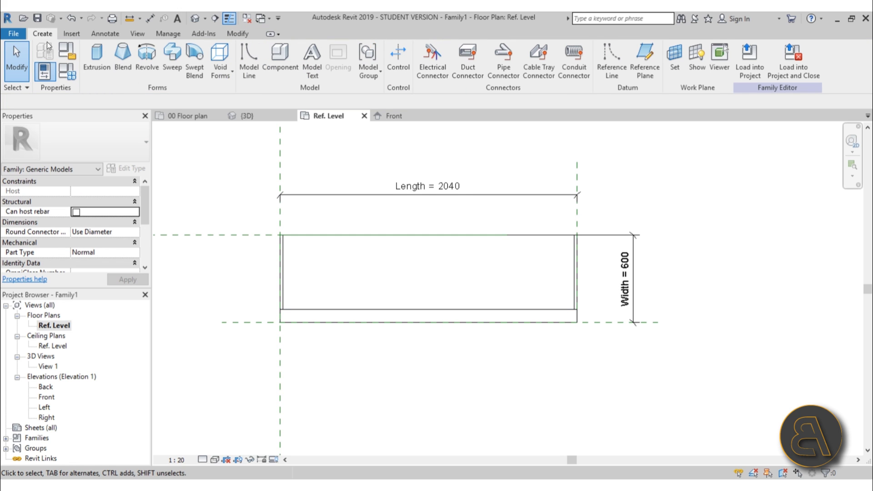
left_click(653, 76)
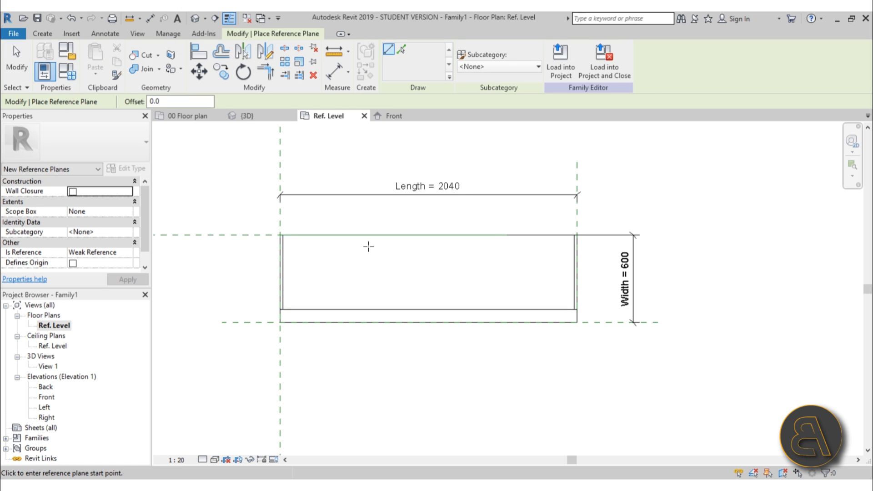
scroll(218, 308, "up", 5)
left_click(184, 343)
scroll(429, 346, "down", 4)
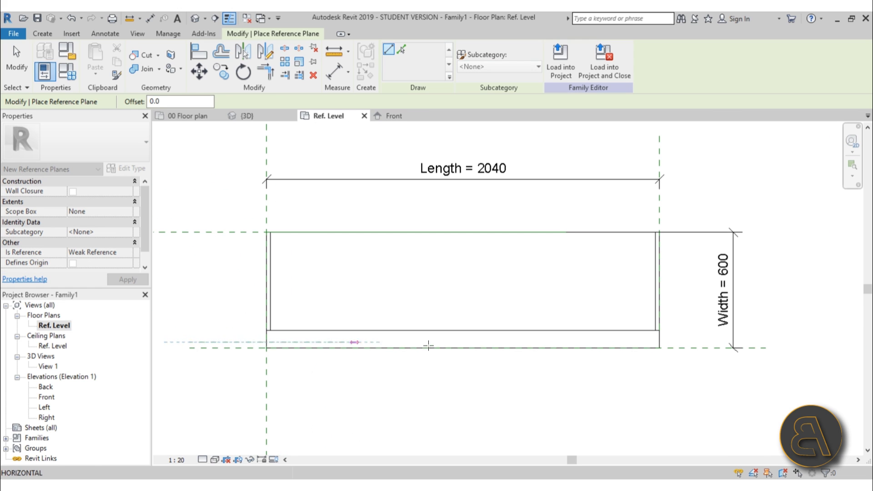
left_click(749, 343)
key("Escape")
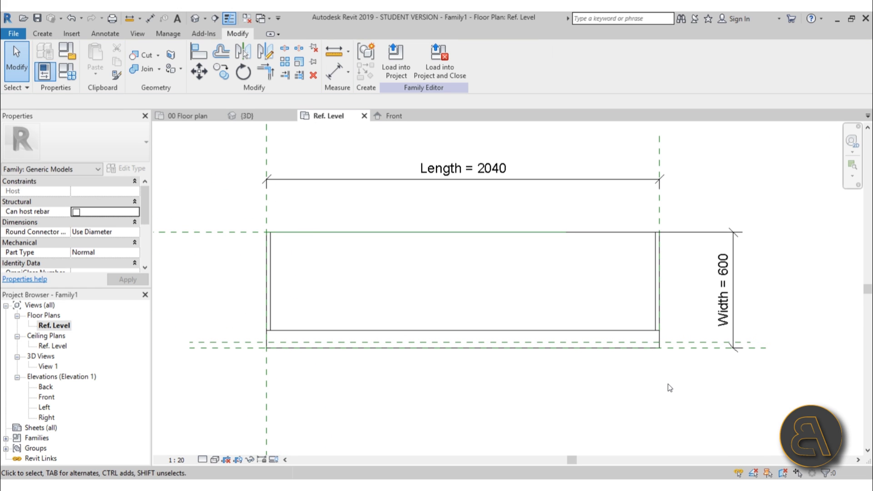
Add an aligned dimension between the front Width reference plane and the new plane behind it
key("d")
key("i")
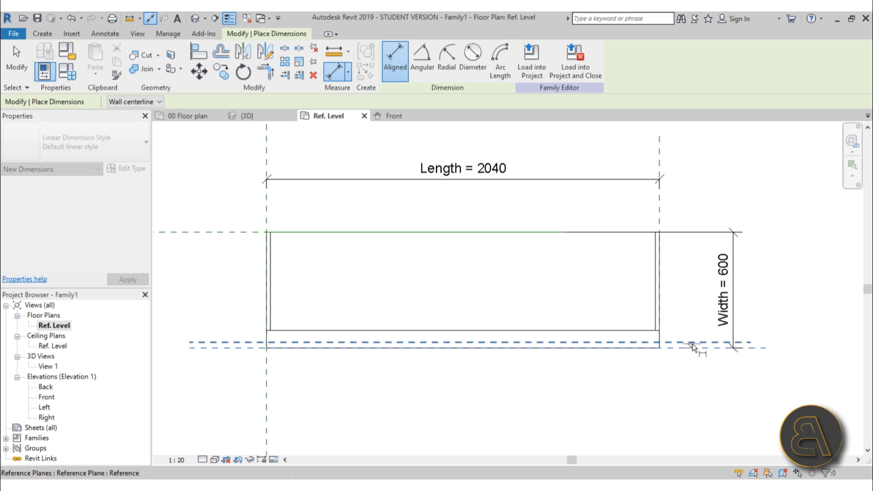
left_click(696, 348)
left_click(691, 343)
left_click(709, 329)
scroll(711, 348, "up", 3)
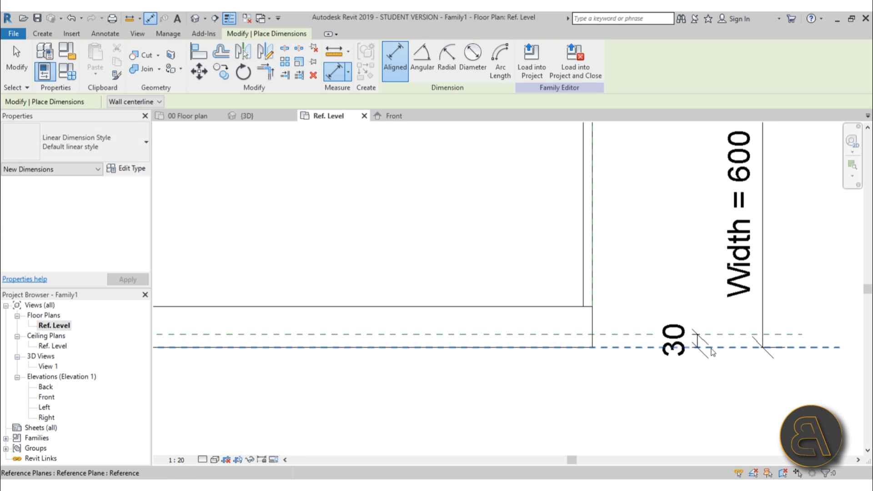
key("Escape")
key("Escape")
Set the new reference plane's distance from the front Width plane to 25 mm
left_click(694, 339)
left_click(687, 342)
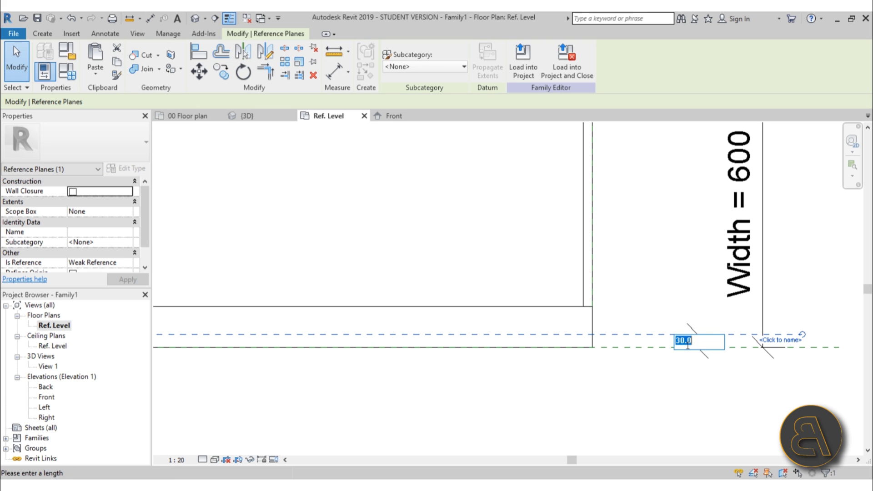
key("Return")
left_click(709, 357)
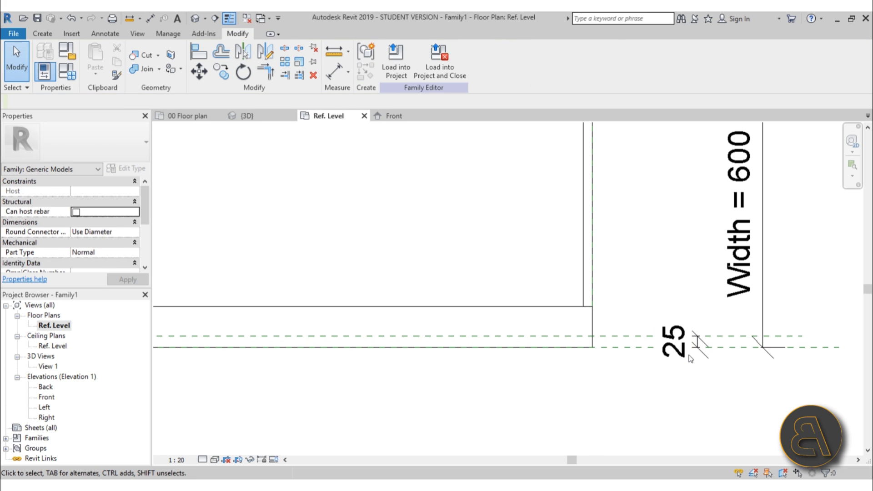
key("Escape")
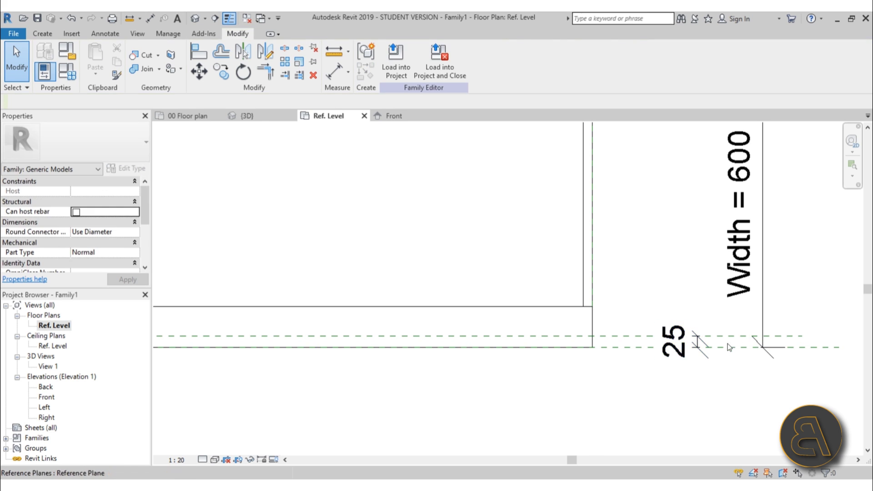
Stretch the body extrusion's front edge to the new reference plane, giving a depth of 575 mm
scroll(728, 348, "down", 5)
scroll(401, 342, "up", 3)
left_click(332, 347)
scroll(332, 347, "down", 2)
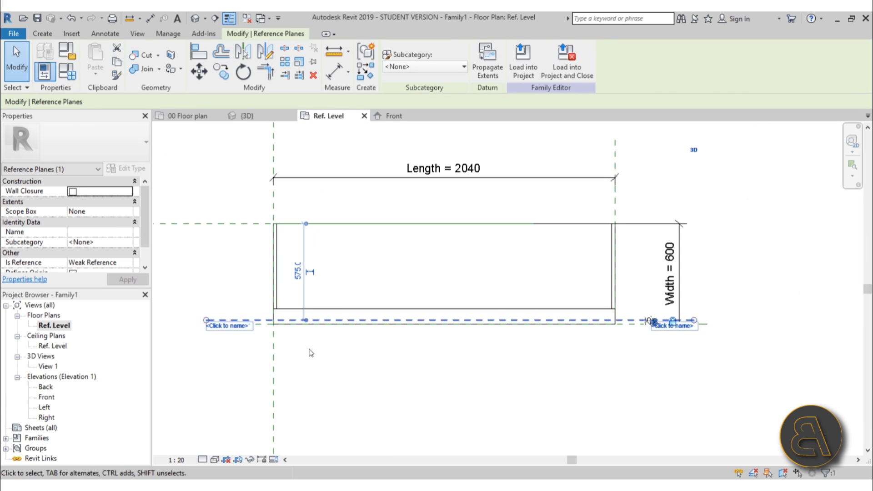
scroll(333, 319, "up", 1)
scroll(333, 320, "up", 1)
left_click(351, 306)
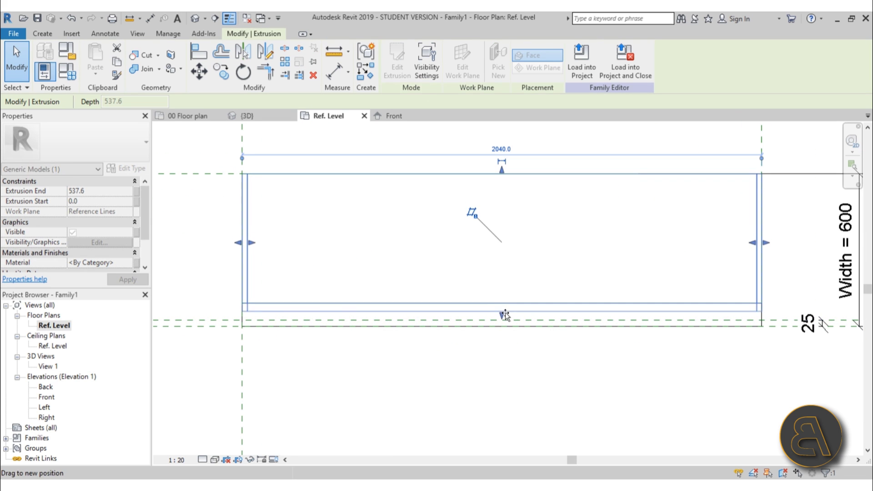
left_click_drag(505, 312, 504, 320)
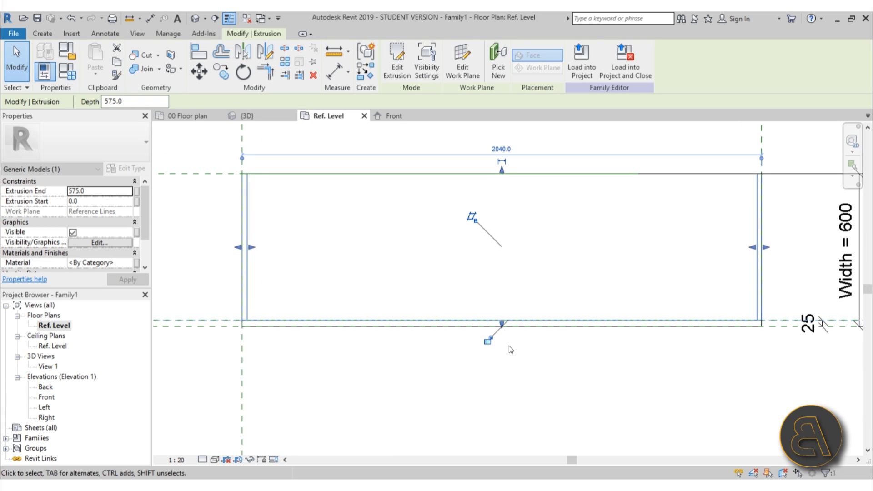
In the 3D view, search the material library for "wood" and assign the Birch material to the cabinet's body extrusion
left_click(394, 371)
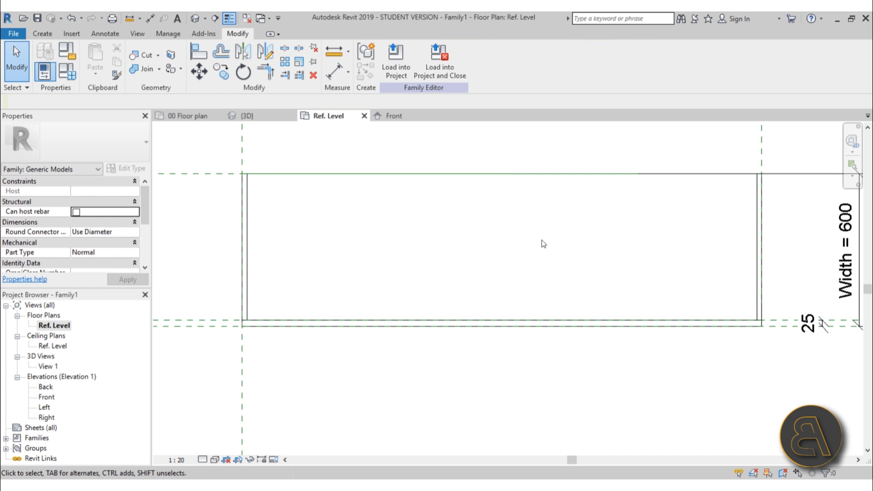
left_click(194, 18)
middle_click_drag(491, 283, 531, 215, "shift")
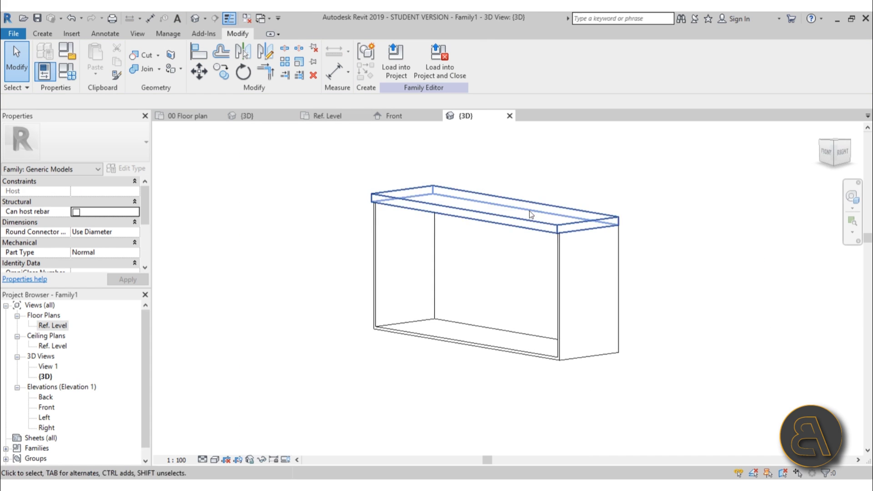
scroll(532, 215, "up", 3)
scroll(560, 267, "down", 3)
left_click(564, 268)
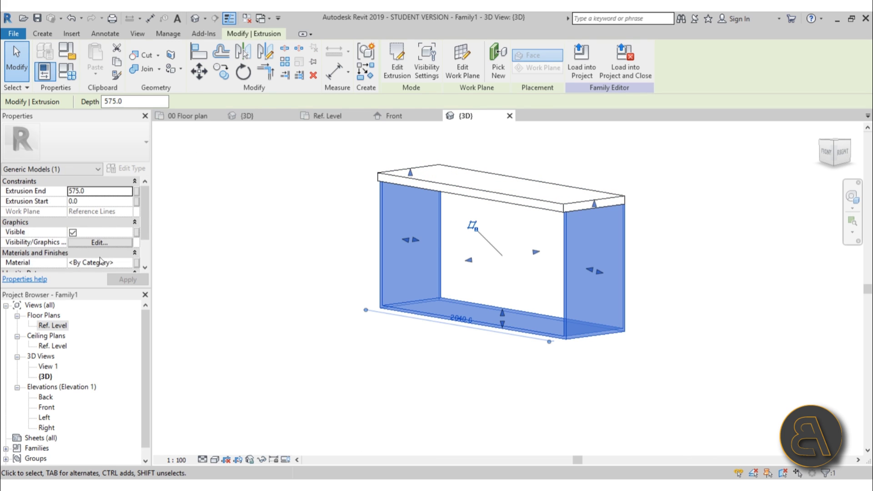
left_click(131, 264)
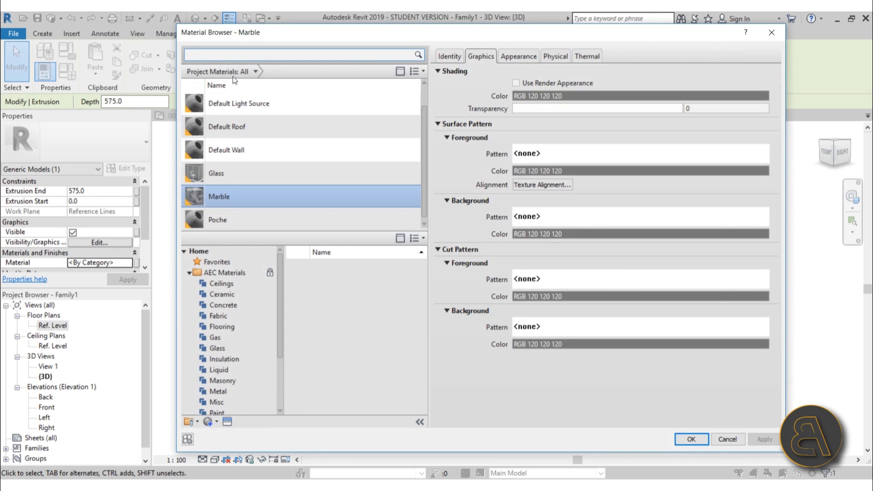
left_click(222, 55)
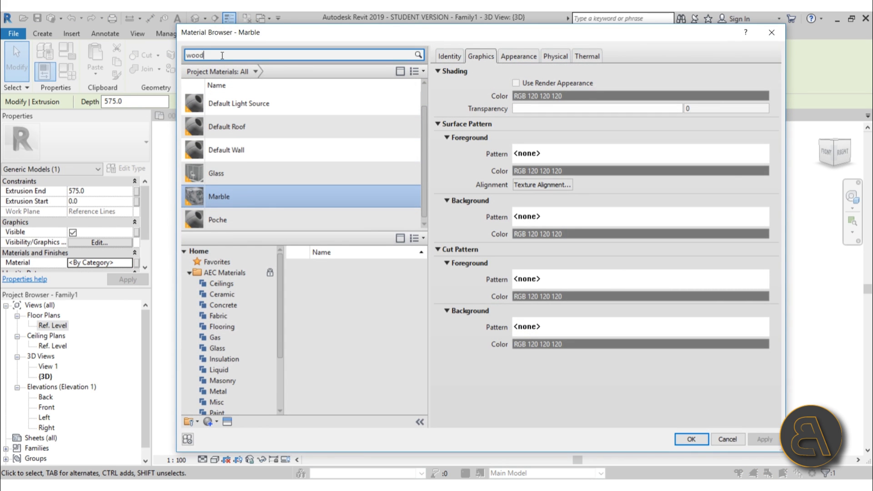
type("wood")
key("Return")
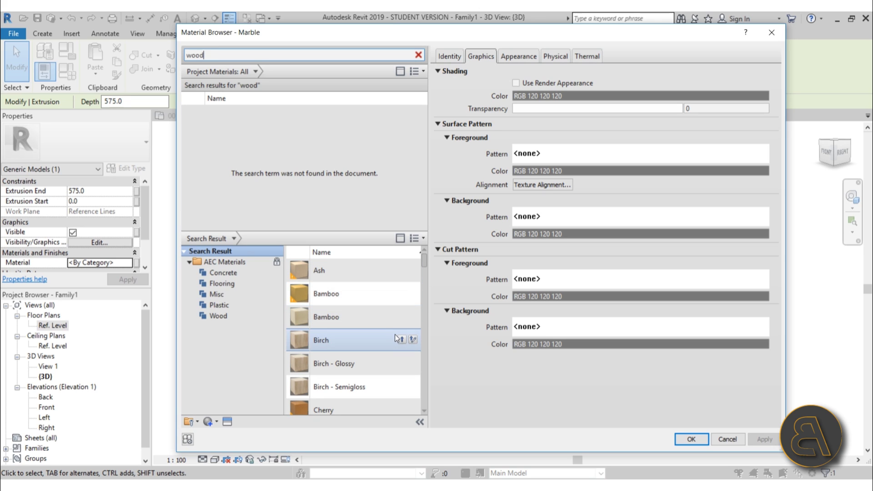
left_click(403, 340)
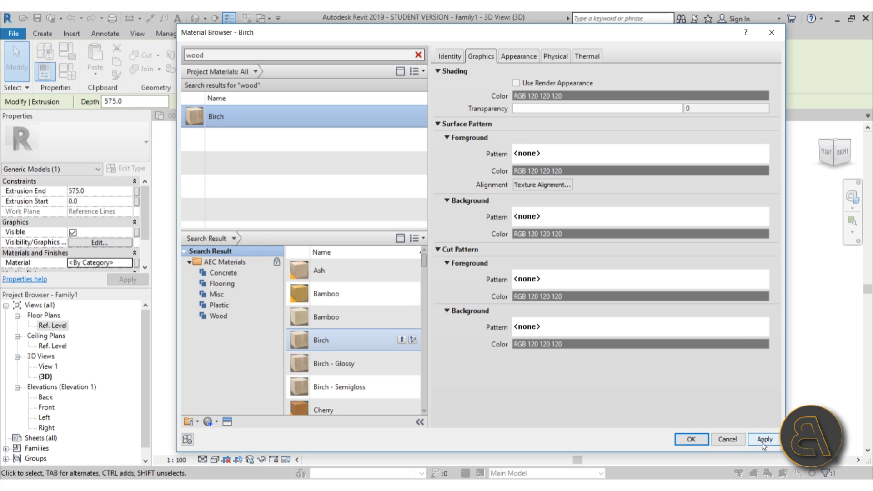
left_click(763, 440)
left_click(692, 440)
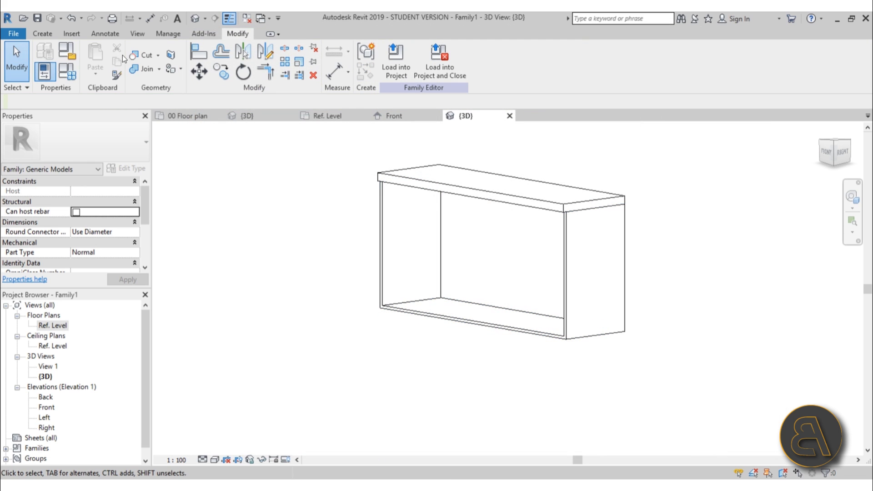
Set the family's Width parameter to 400 and inspect the front corner where the top overhangs the body
left_click(68, 72)
left_click(206, 139)
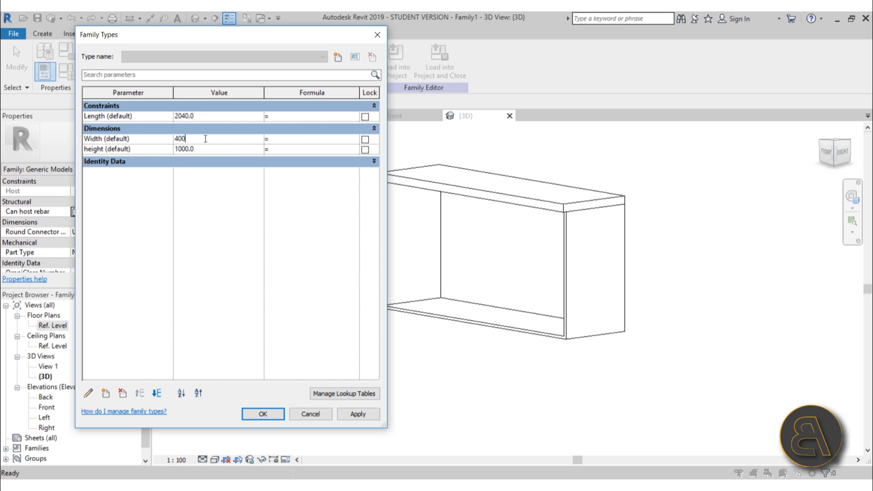
left_click(358, 414)
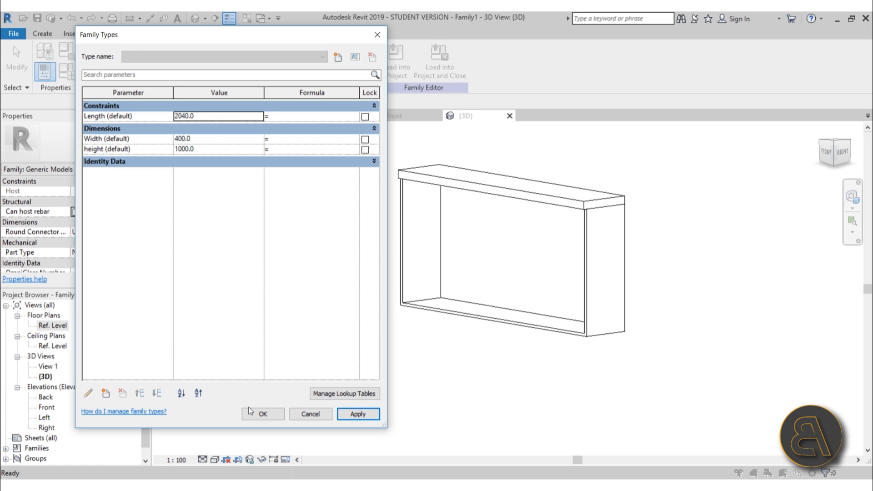
left_click(263, 414)
scroll(590, 221, "up", 3)
scroll(589, 221, "up", 3)
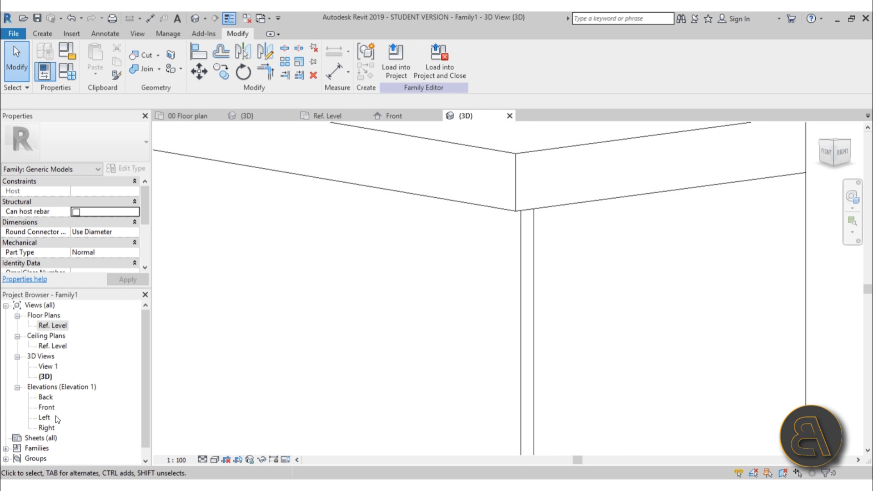
In the Ref. Level floor plan, give the front Width reference plane the name "name"
double_click(46, 408)
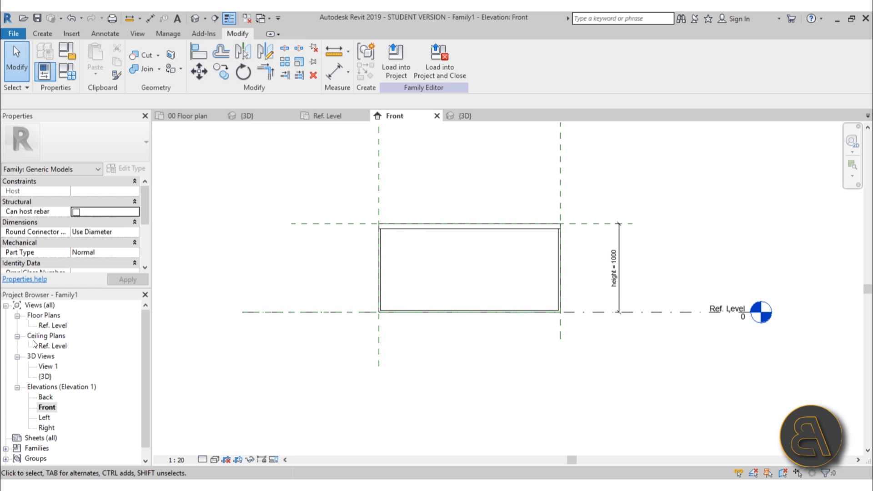
double_click(48, 326)
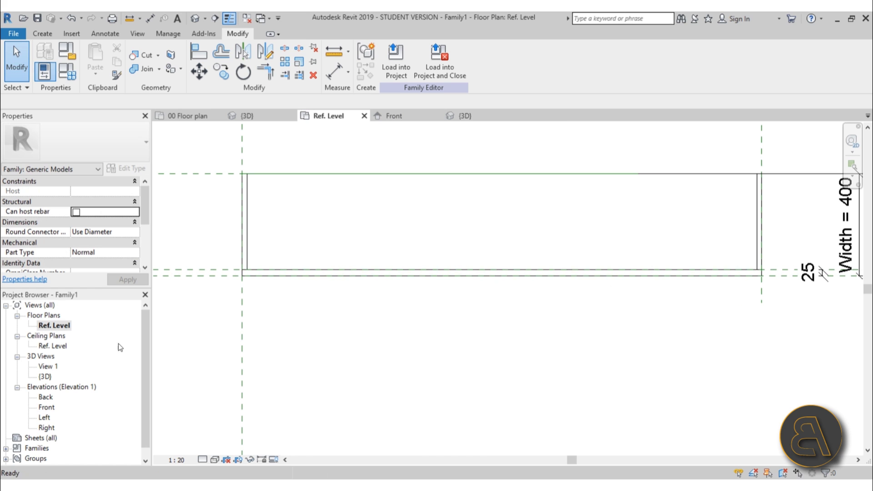
left_click(219, 276)
scroll(402, 315, "down", 2)
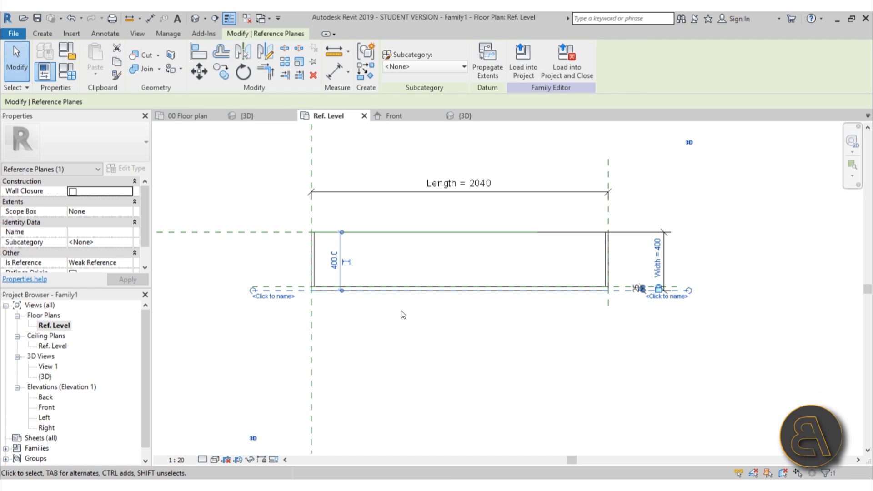
left_click(277, 296)
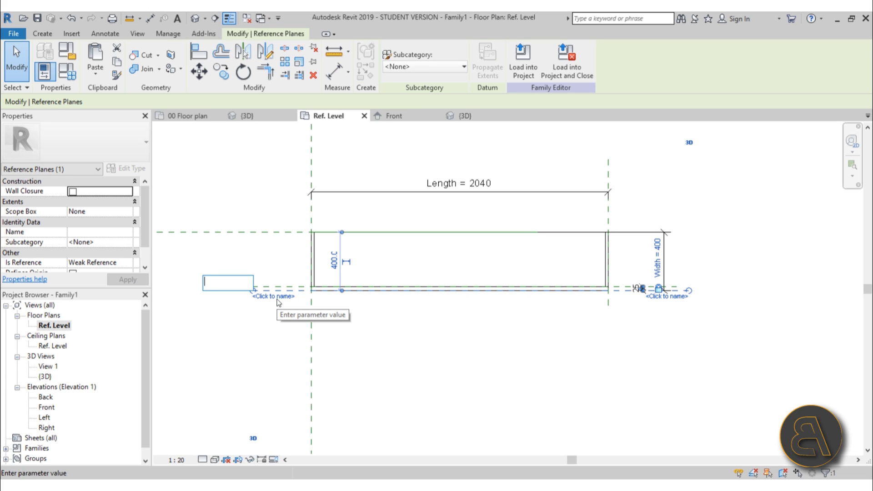
type("name")
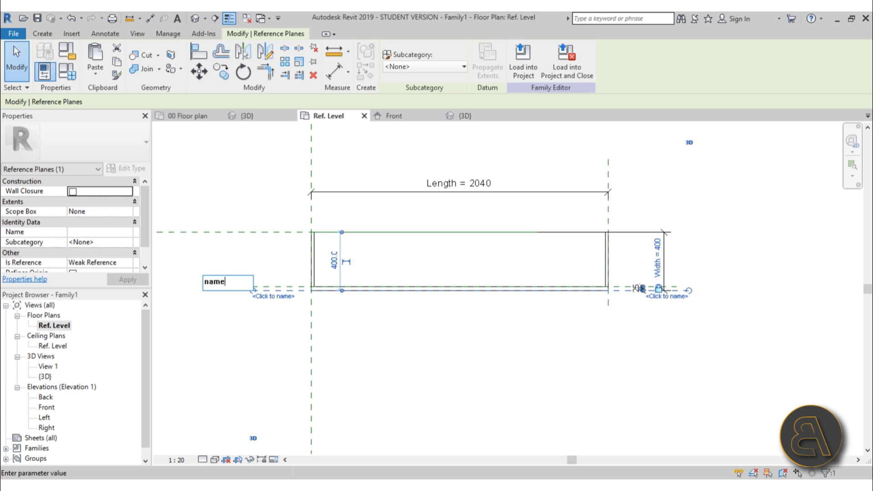
key("Return")
left_click(281, 306)
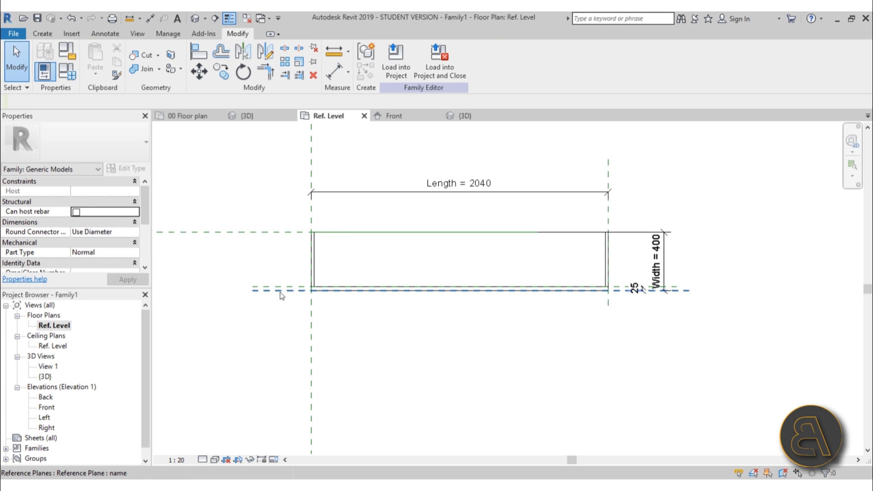
left_click(266, 290)
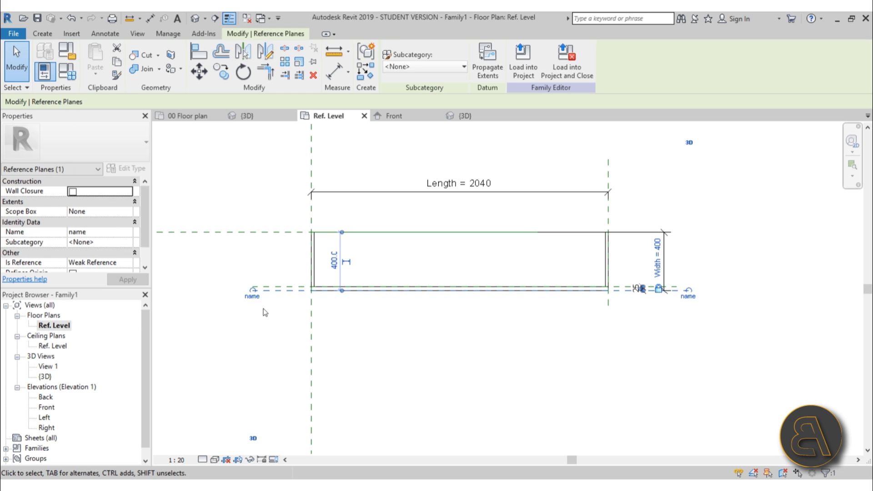
left_click(267, 320)
Start a new extrusion in the Front elevation with the reference plane "name" as its work plane
double_click(53, 404)
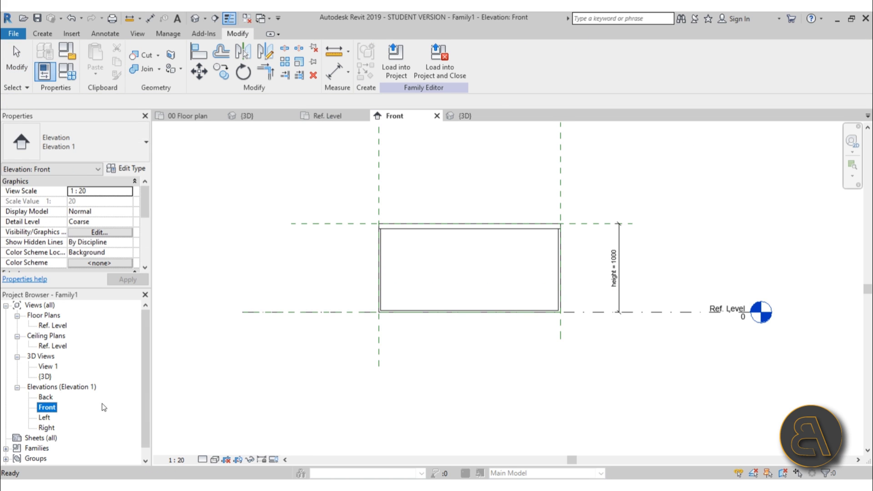
left_click(49, 32)
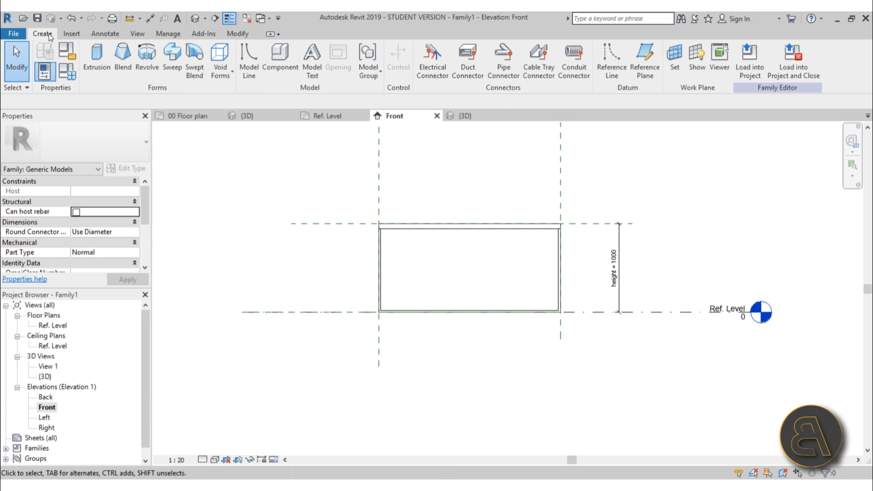
left_click(122, 57)
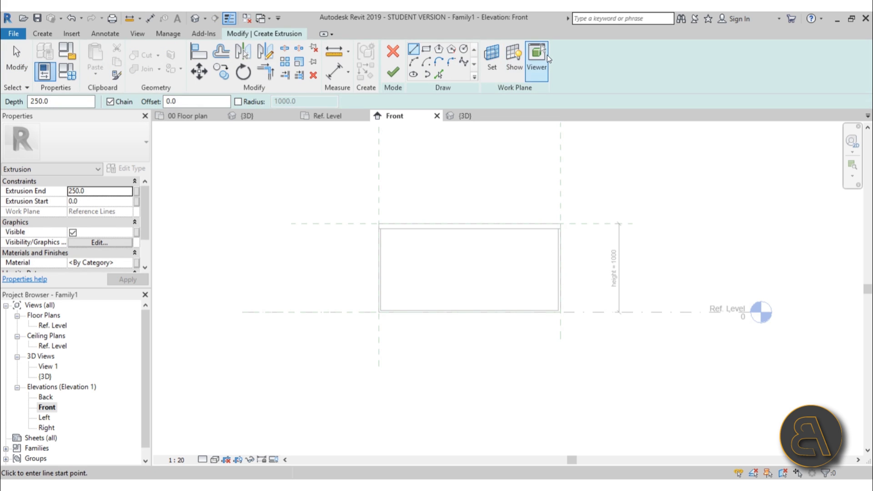
left_click(490, 62)
left_click(580, 238)
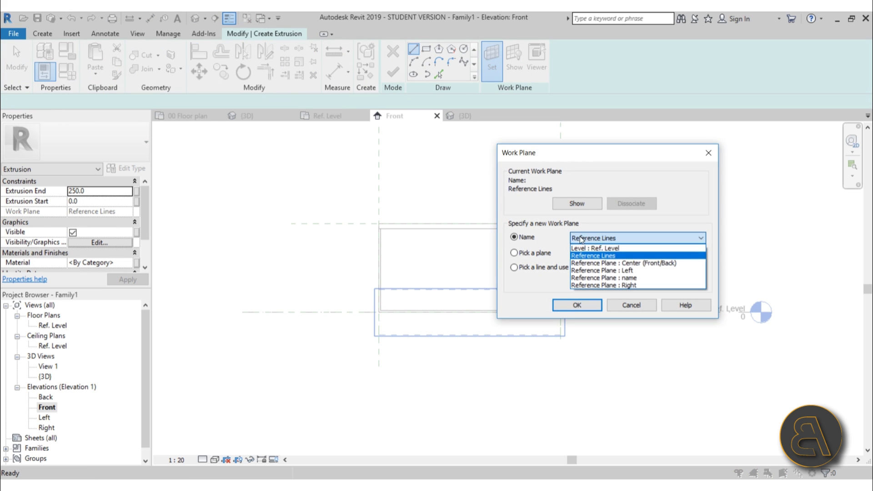
left_click(619, 279)
left_click(577, 305)
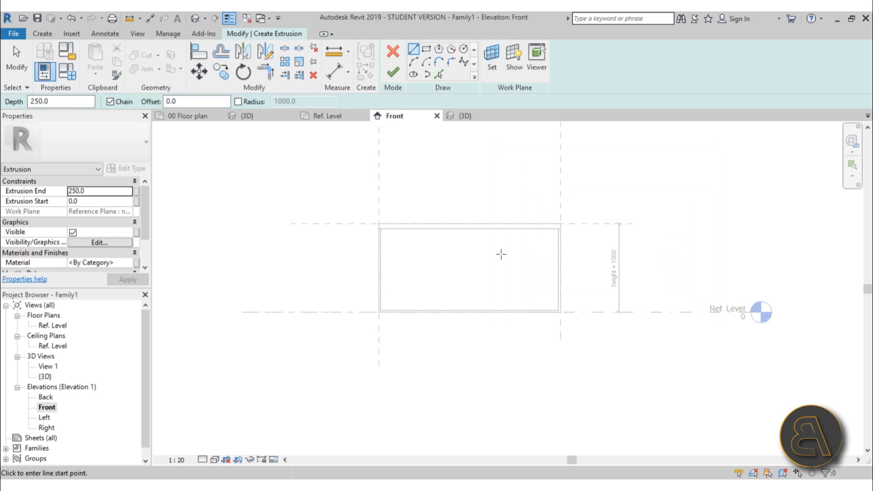
Sketch a rectangle from the cabinet's lower corner to the Right reference plane just below the top, about 2040 by 924 mm
left_click(425, 51)
scroll(403, 218, "up", 4)
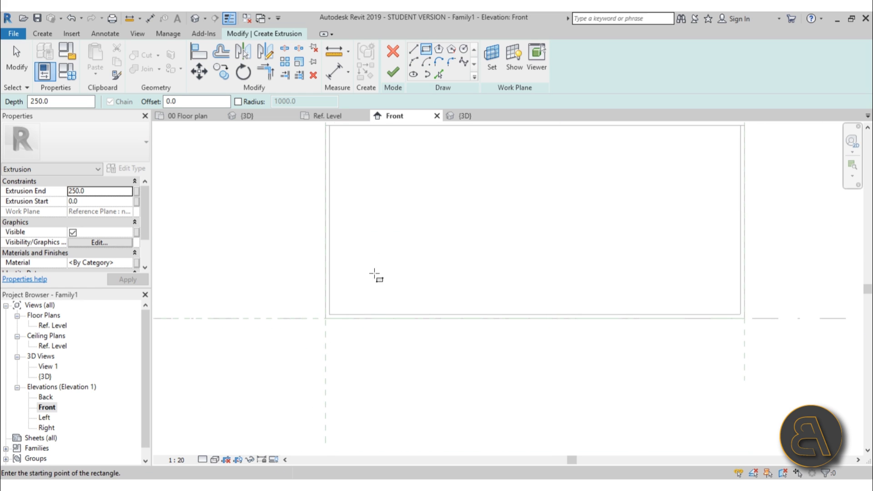
left_click(327, 318)
scroll(359, 286, "up", 3)
scroll(413, 253, "up", 3)
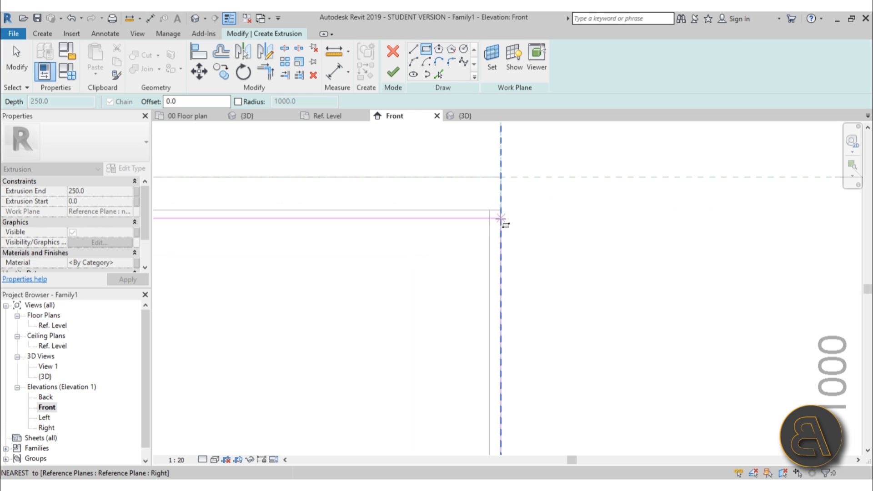
left_click(501, 218)
Lock the rectangle's two side edges and bottom edge to the reference planes and base level they lie on
scroll(552, 204, "down", 3)
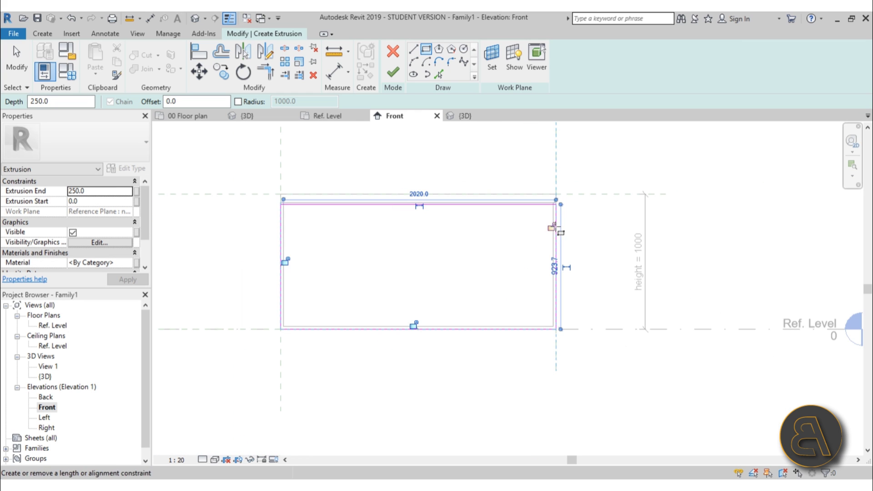
left_click(399, 309)
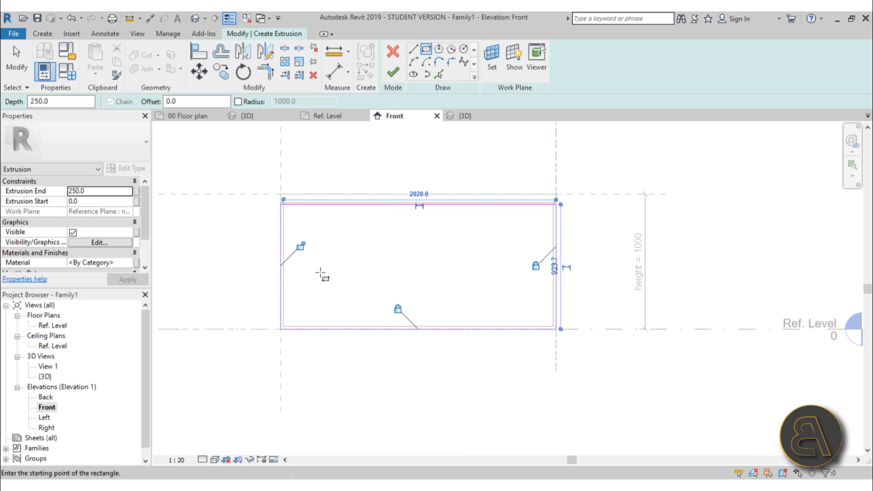
left_click(300, 246)
scroll(285, 200, "up", 5)
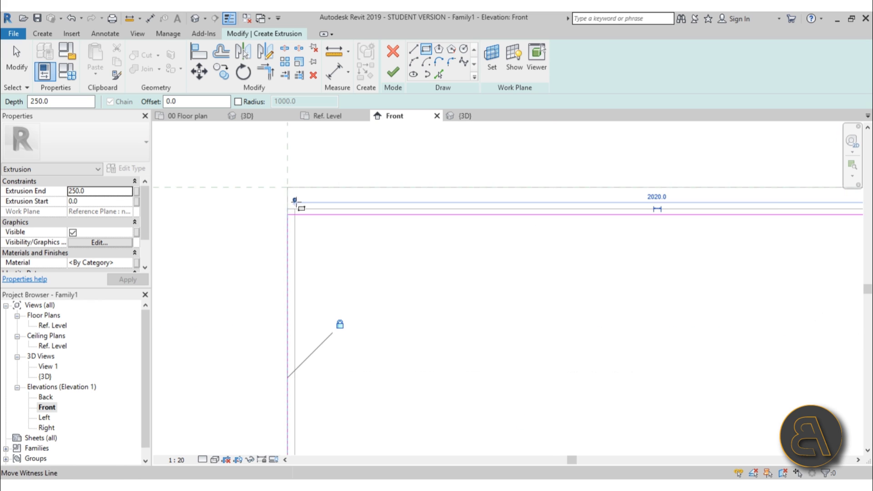
key("Escape")
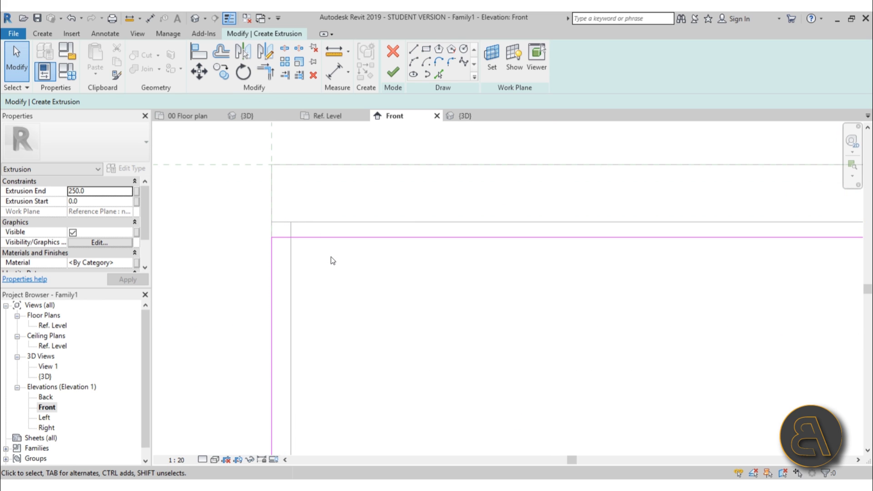
Add an aligned dimension between the upper height reference plane and the rectangle's top edge
scroll(409, 263, "down", 3)
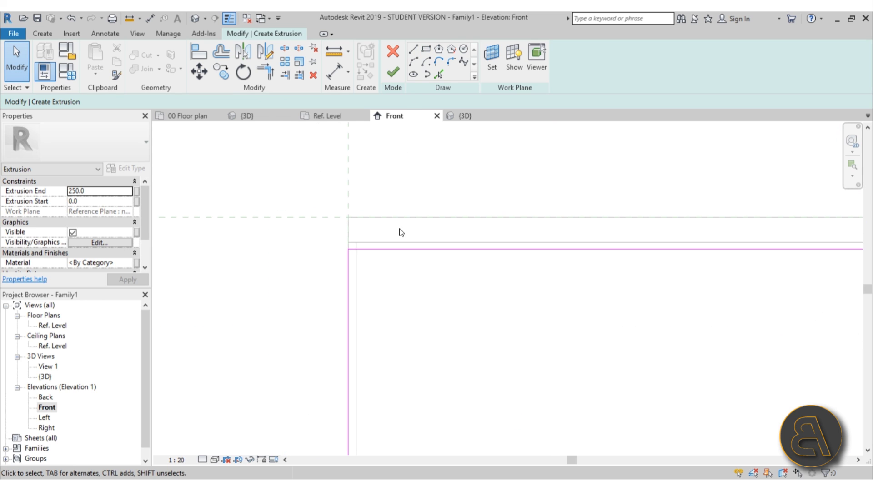
key("d")
key("i")
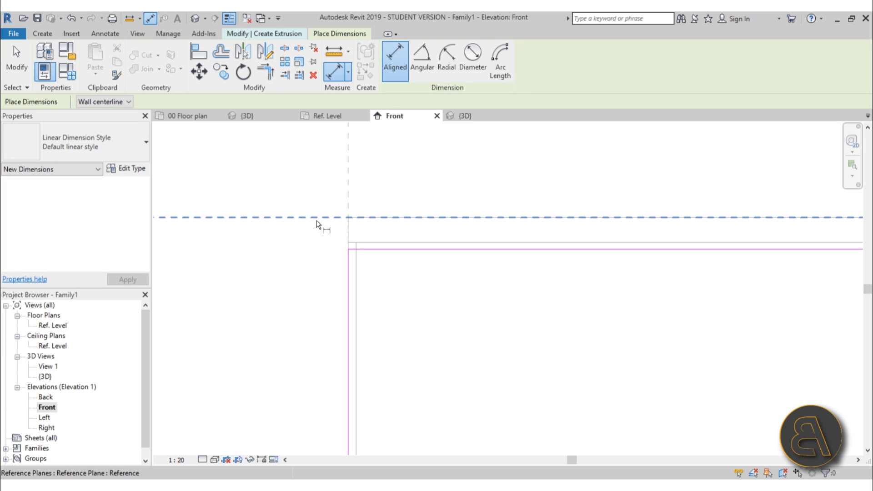
left_click(321, 218)
left_click(384, 251)
left_click(238, 293)
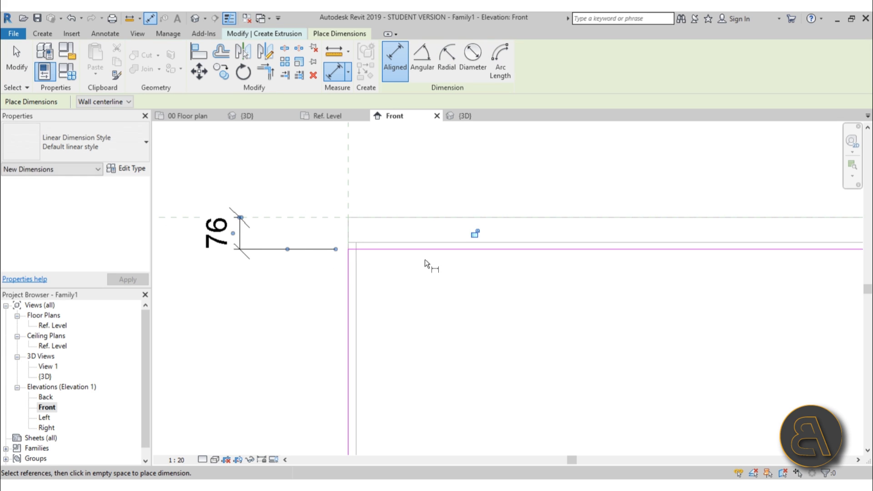
scroll(423, 259, "down", 2)
key("Escape")
key("Escape")
Set the distance from the upper height reference plane to the rectangle's top edge to 75 mm
left_click(409, 253)
left_click(291, 242)
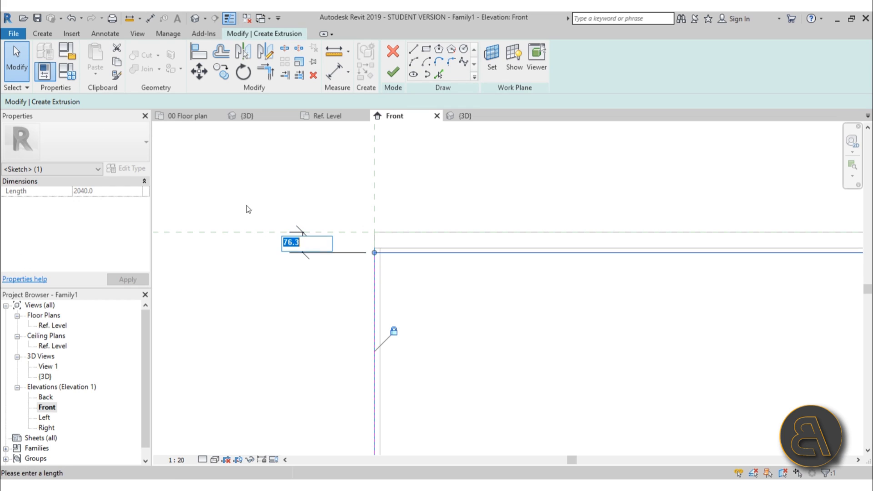
type("75")
key("Return")
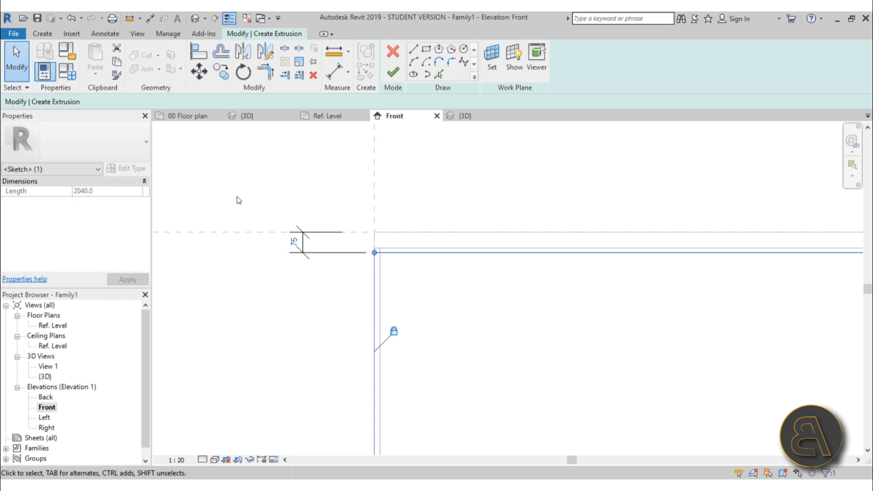
left_click(239, 200)
scroll(351, 234, "up", 3)
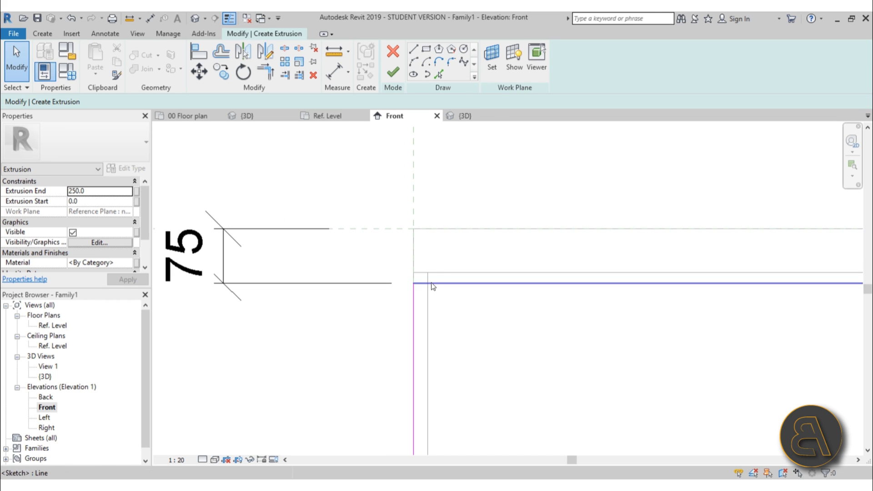
Set the distance from the upper height reference plane to the front panel sketch's top edge to 65 mm
scroll(447, 267, "down", 3)
scroll(447, 270, "up", 2)
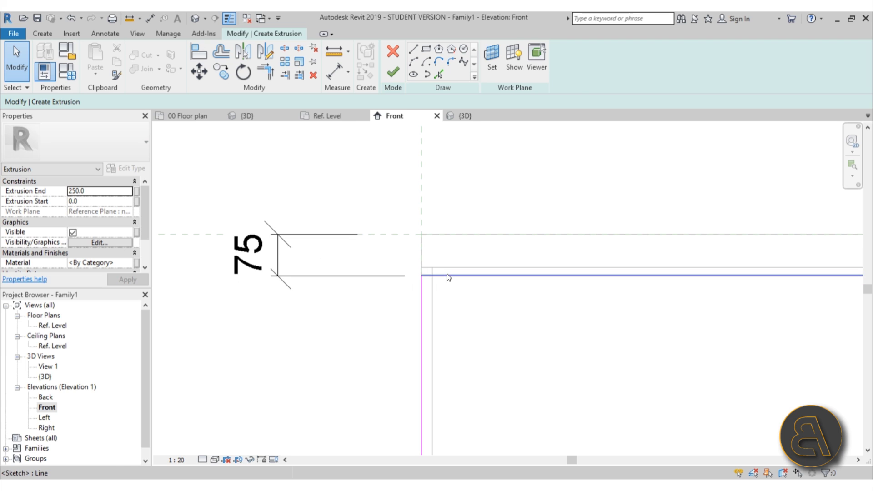
left_click(447, 275)
left_click(264, 256)
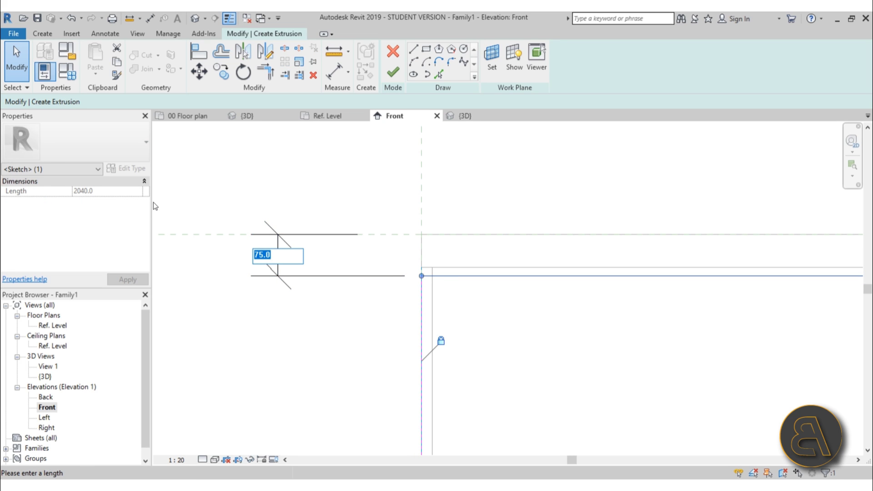
type("65")
key("Return")
left_click(283, 175)
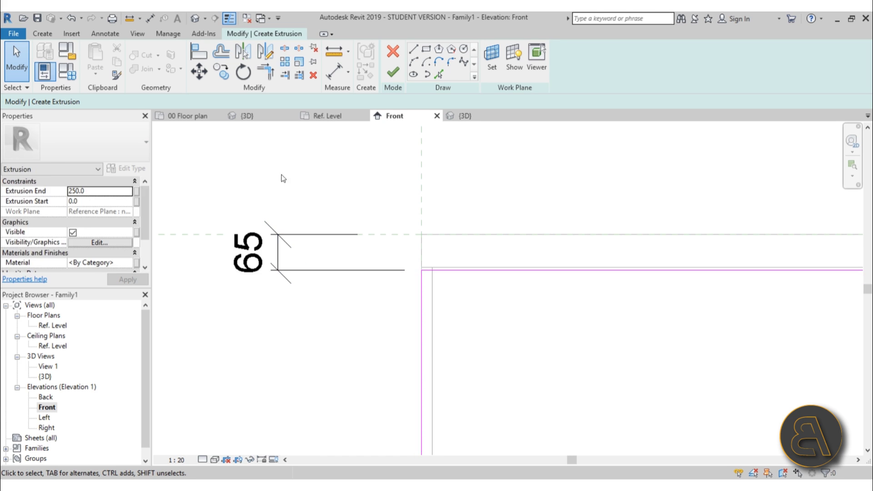
scroll(435, 274, "up", 1)
scroll(423, 276, "down", 1)
left_click(345, 284)
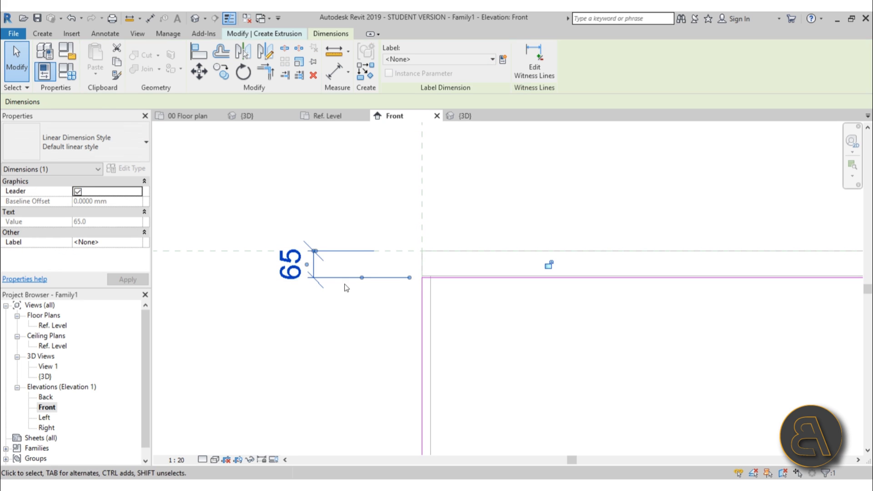
left_click(351, 187)
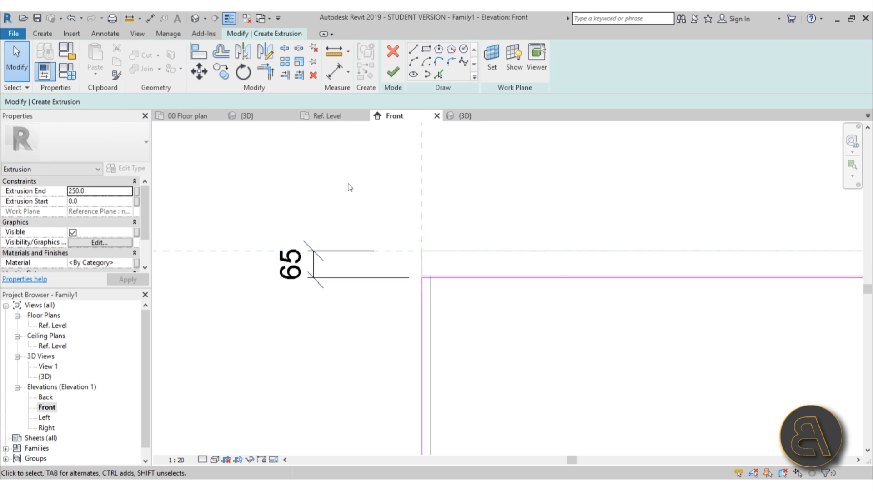
Set the front panel's extrusion end to 20 mm and finish the extrusion sketch
scroll(351, 187, "down", 3)
middle_click_drag(486, 290, 427, 277)
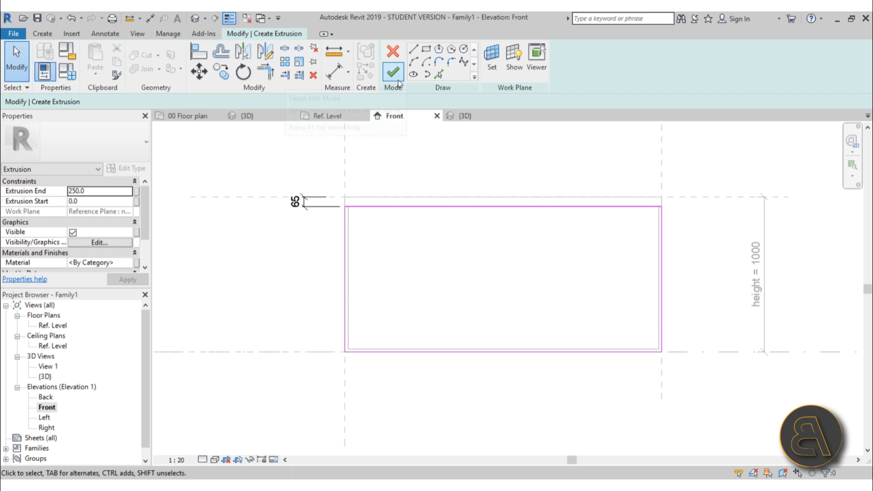
left_click(96, 191)
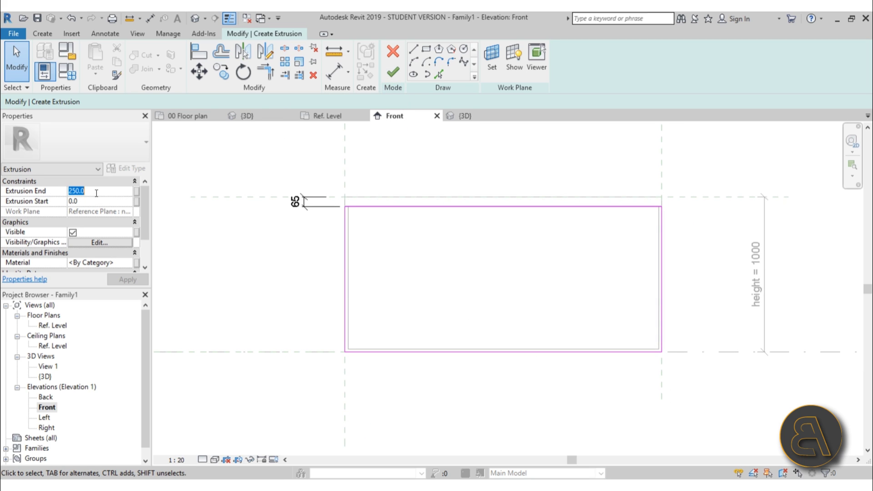
type("20")
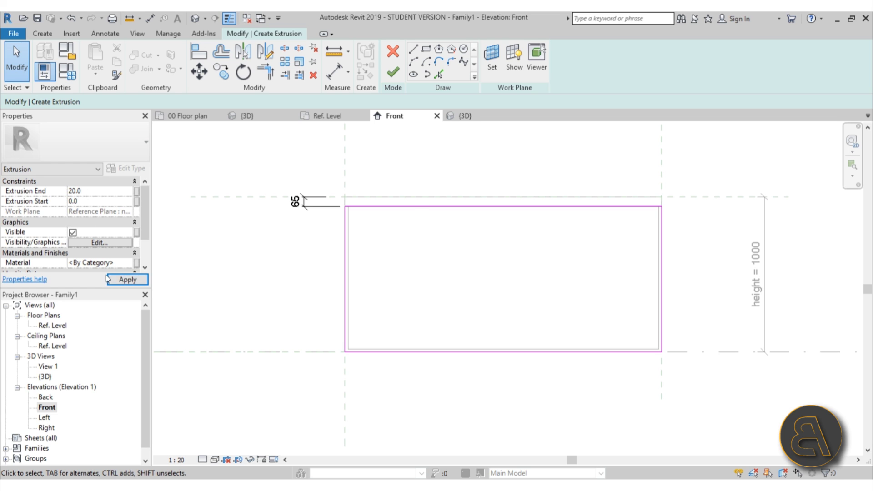
left_click(108, 279)
left_click(391, 74)
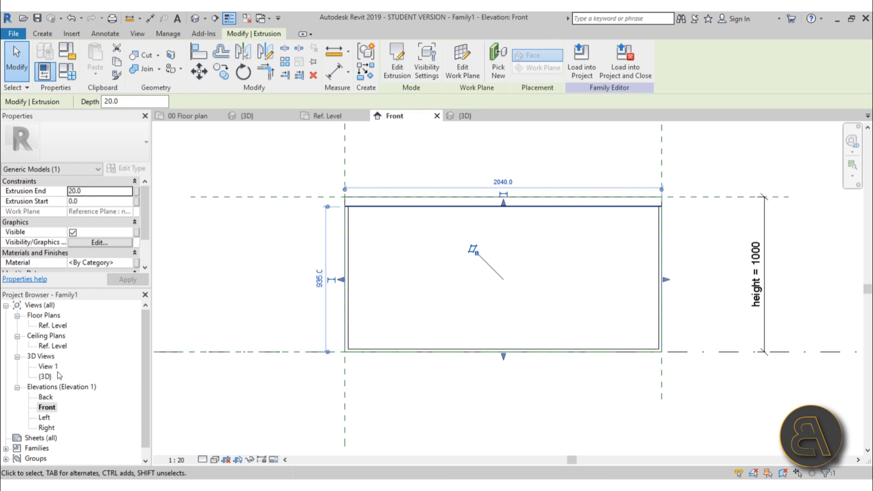
Examine the front panel's position against the reference planes in the Ref. Level plan and its fit under the top in 3D
double_click(50, 325)
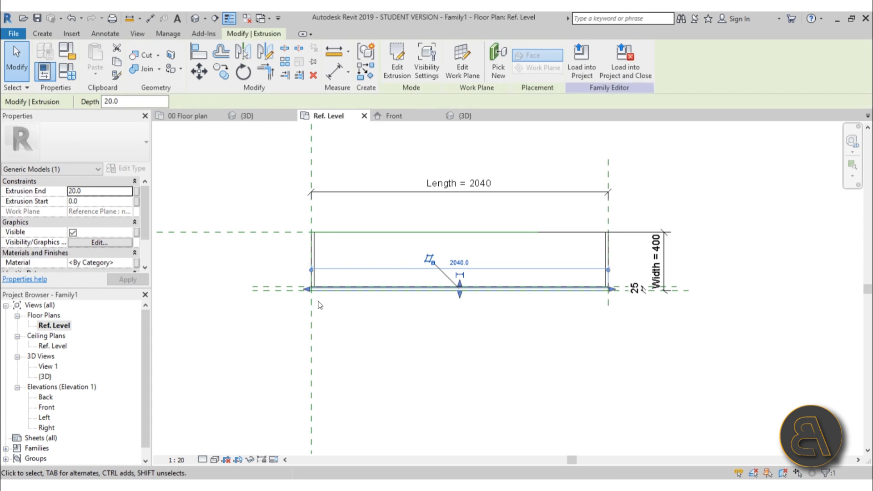
scroll(323, 305, "up", 3)
left_click(323, 305)
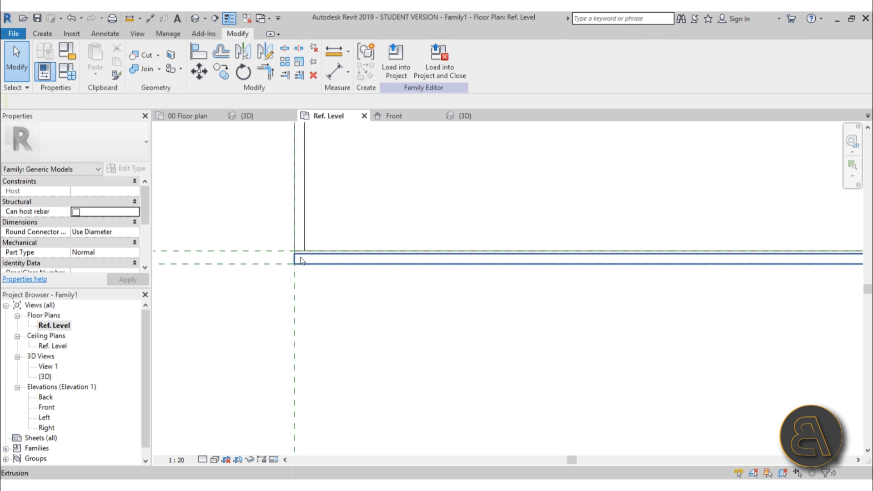
scroll(303, 261, "up", 2)
left_click(303, 257)
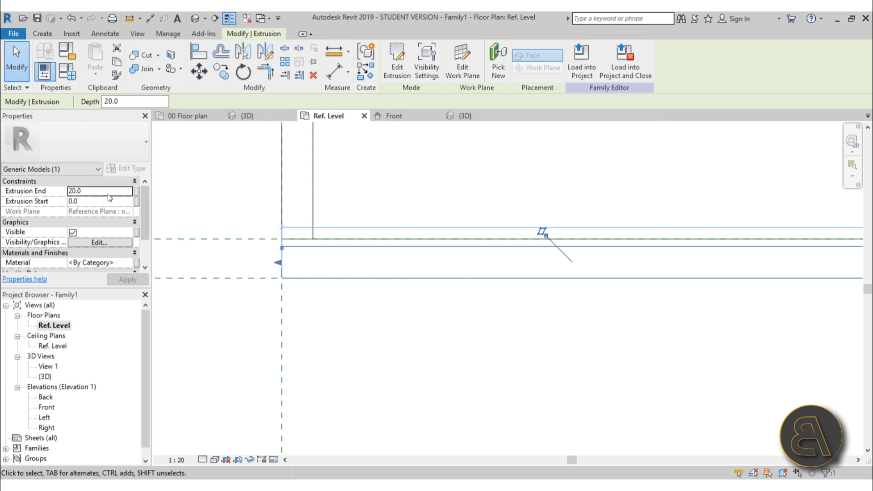
scroll(533, 311, "down", 1)
middle_click_drag(532, 312, 340, 253)
left_click(195, 18)
scroll(484, 241, "down", 5)
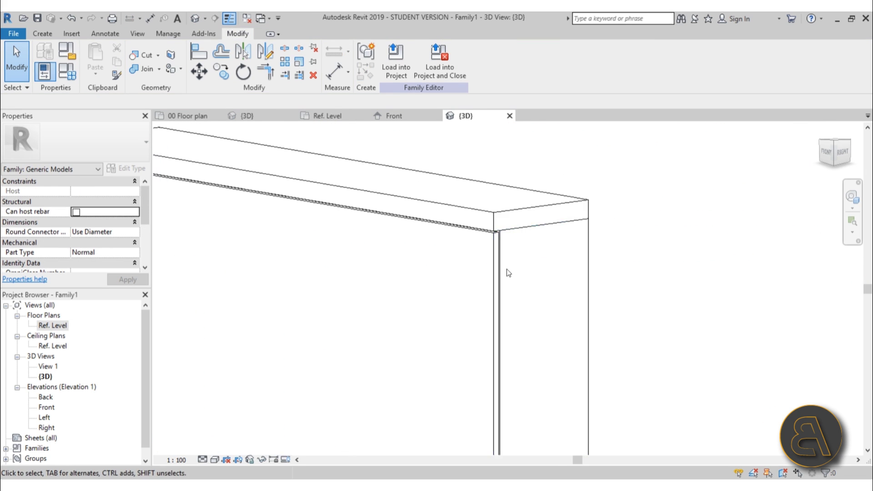
middle_click_drag(505, 355, 512, 363, "shift")
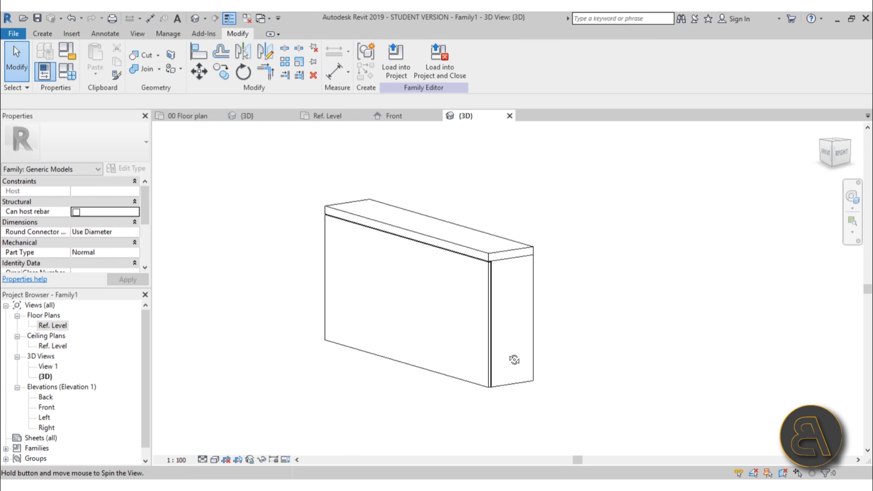
Assign the Birch material to the front panel extrusion
left_click(468, 381)
scroll(124, 211, "down", 2)
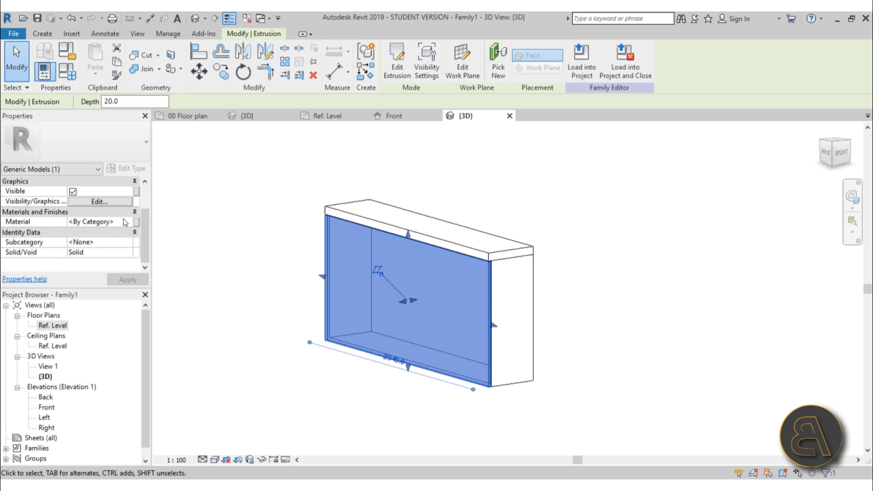
scroll(113, 198, "up", 2)
left_click(129, 253)
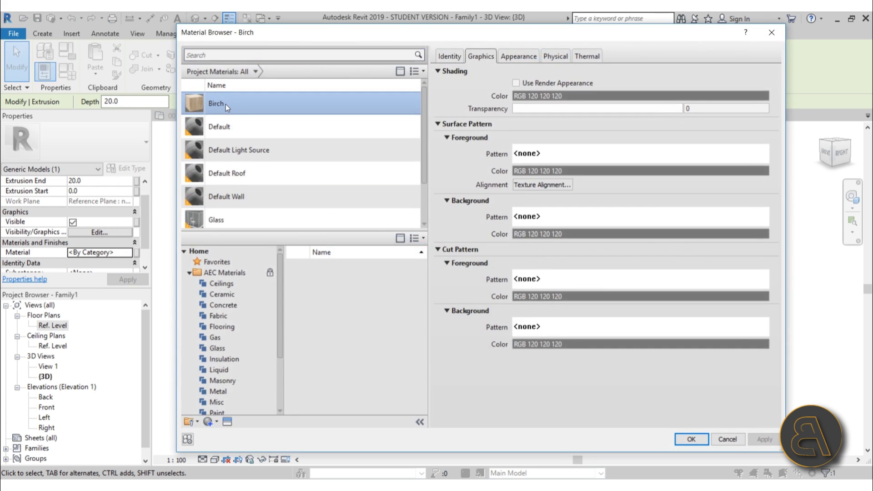
double_click(226, 104)
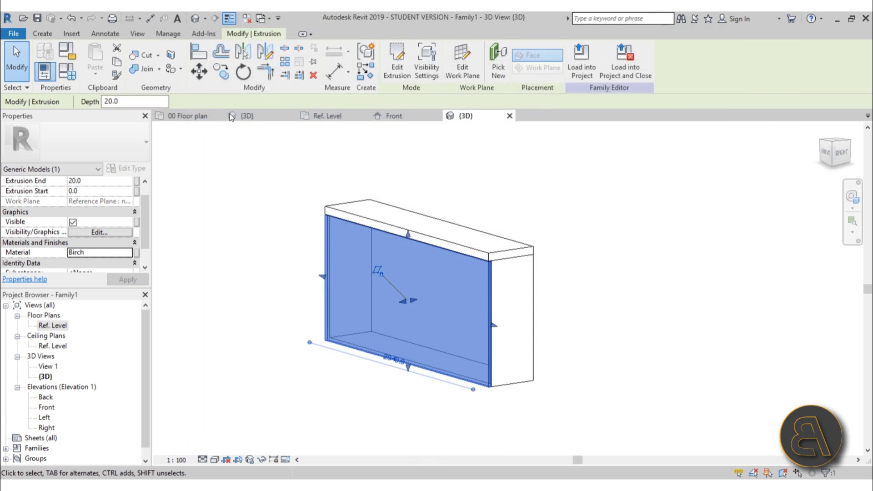
left_click(284, 361)
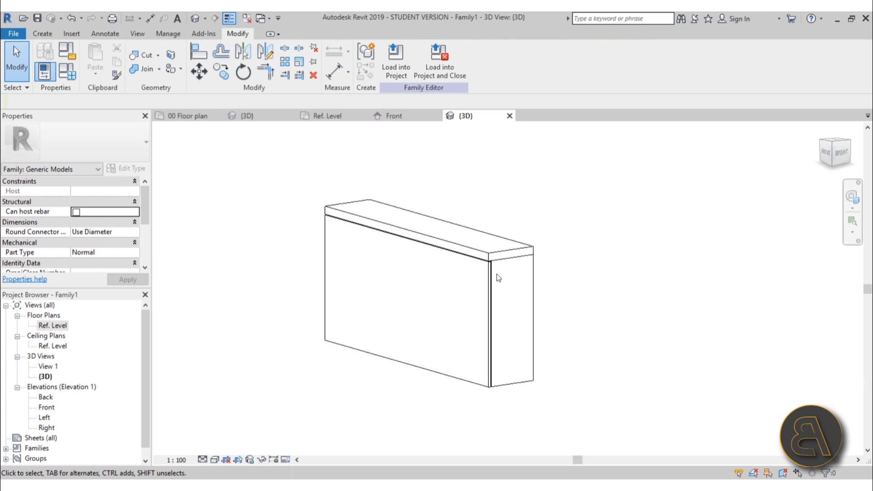
Set the family's Width parameter to 600 mm and apply it
left_click(66, 77)
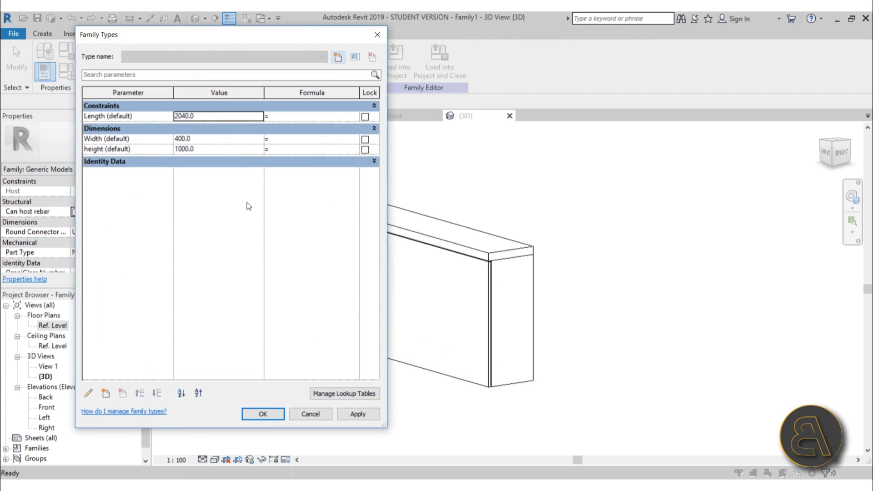
left_click(203, 139)
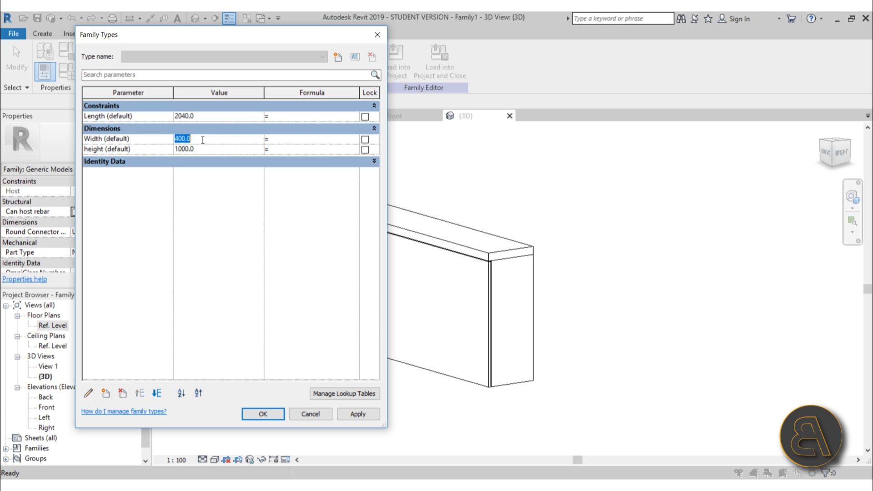
type("600")
left_click(357, 415)
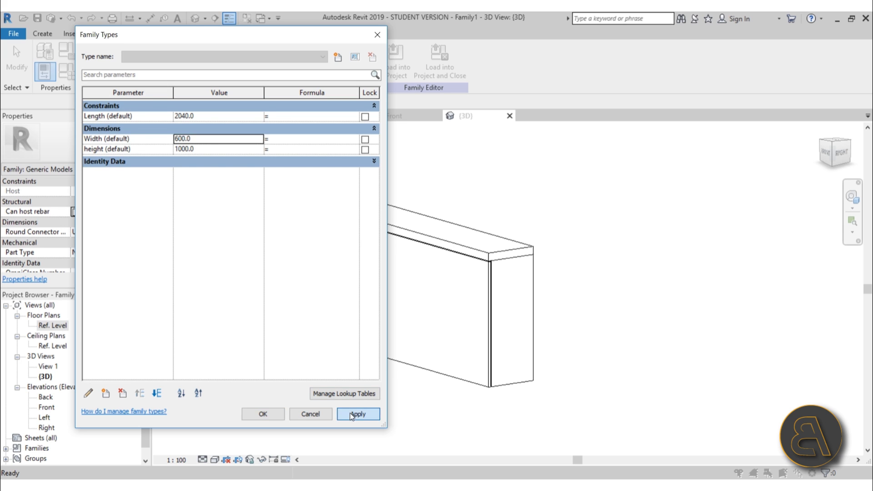
left_click(263, 414)
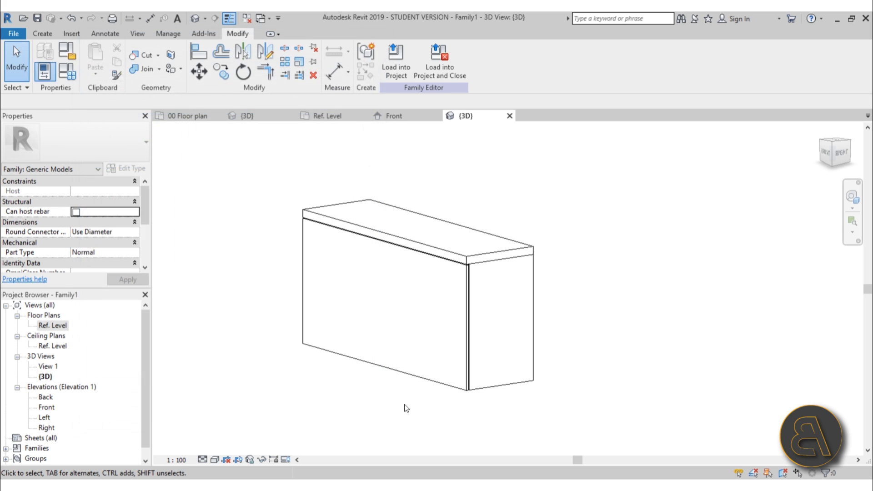
Move the Right reference plane inward in the Ref. Level plan to a length of about 1460 mm and check the cabinet in 3D
double_click(62, 327)
scroll(387, 235, "down", 5)
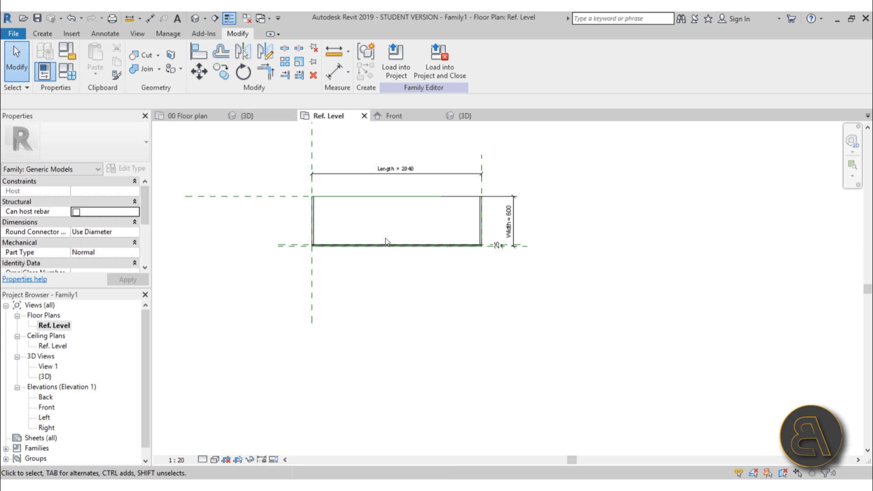
left_click(439, 165)
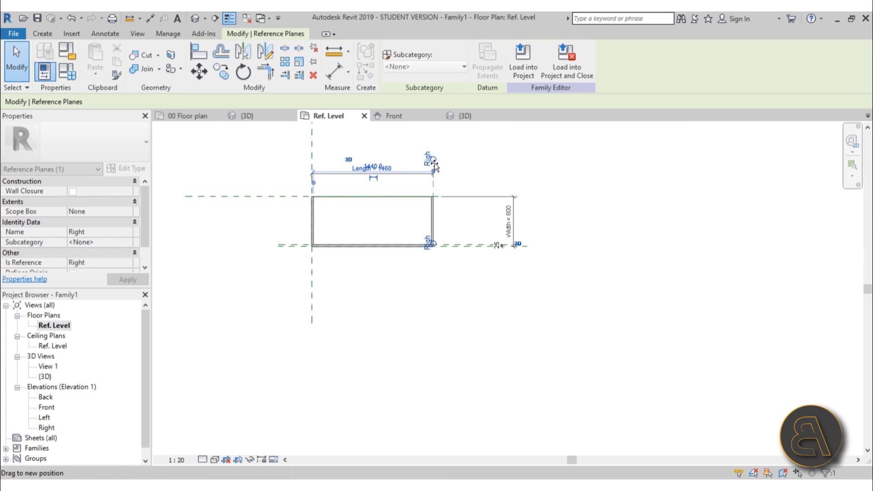
left_click(194, 19)
key("Escape")
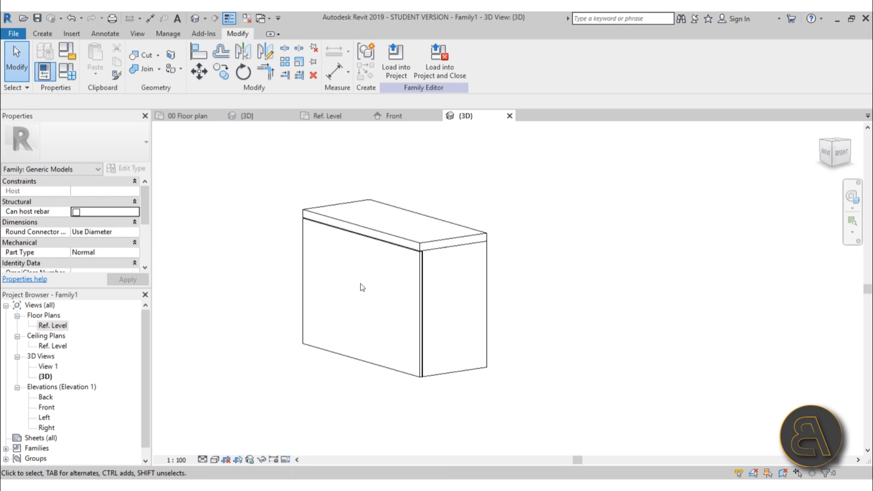
Save the family on the Desktop as "Kitchen storage"
left_click(37, 18)
left_click(338, 331)
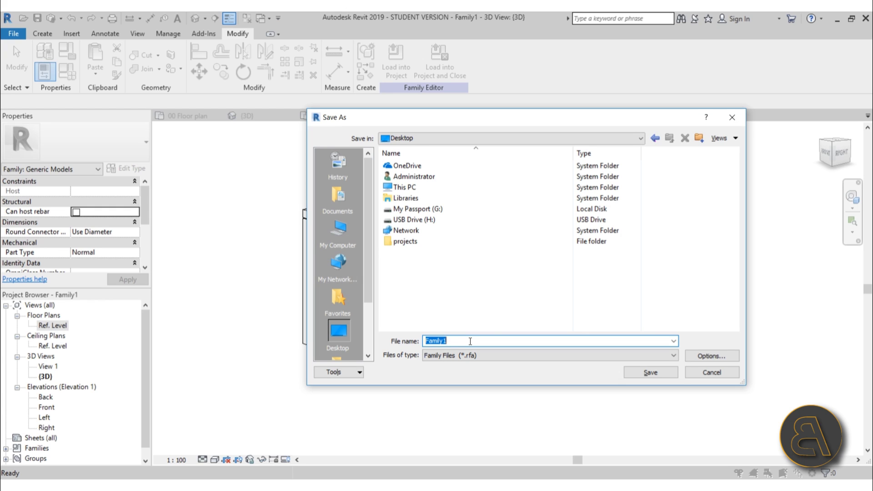
type("Kitchen storage")
left_click(650, 372)
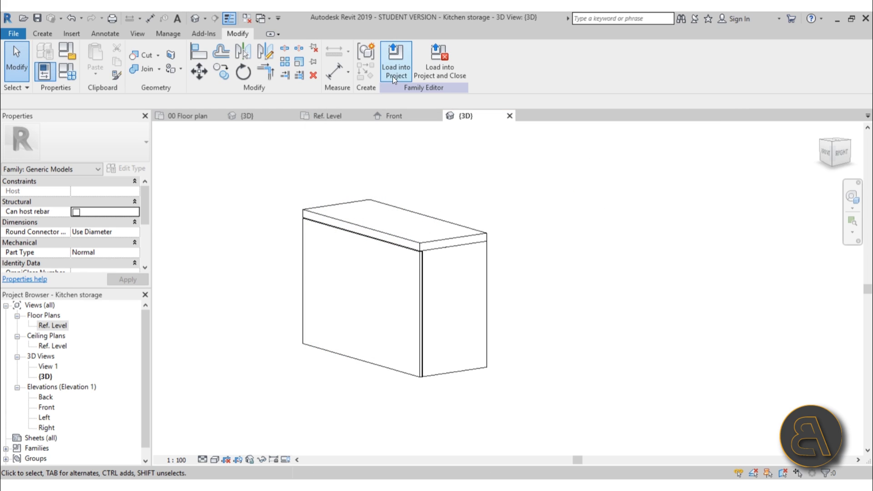
Load the family into the house project and delete the existing storage unit beside the dining room wall in the 00 Floor plan
left_click(392, 75)
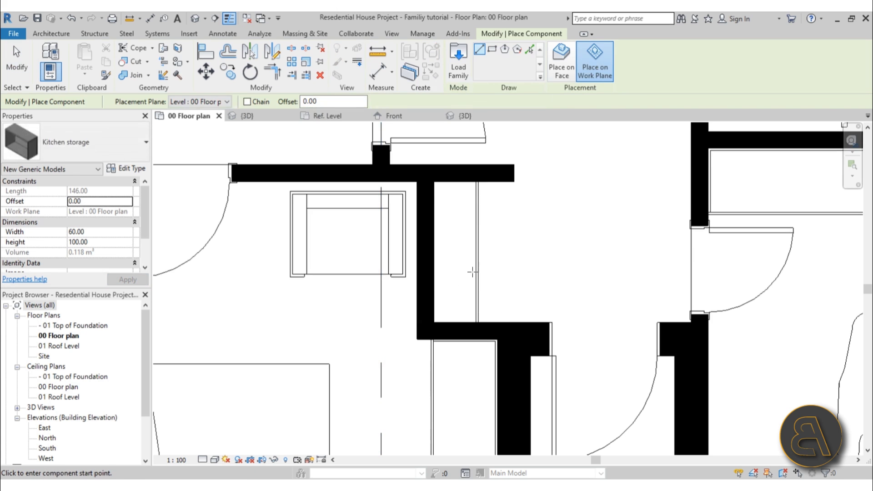
middle_click_drag(392, 327, 371, 260)
scroll(378, 273, "up", 2)
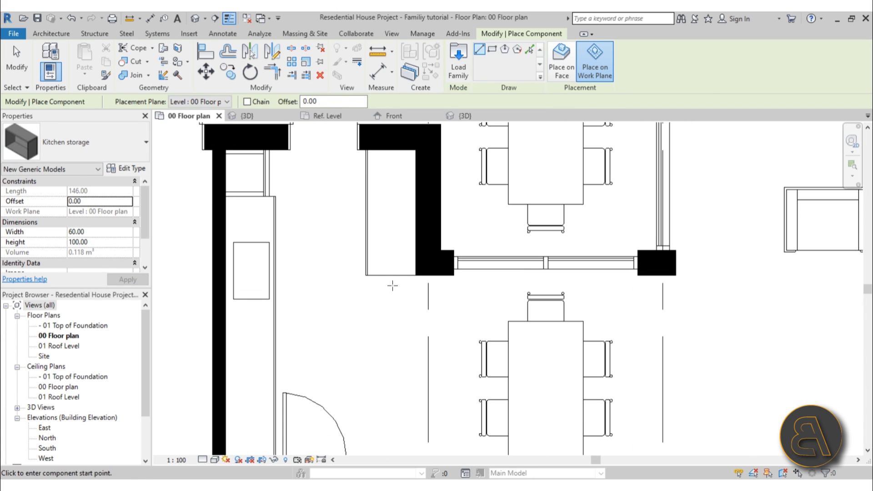
left_click(389, 285)
key("Escape")
key("Escape")
left_click(384, 280)
key("Delete")
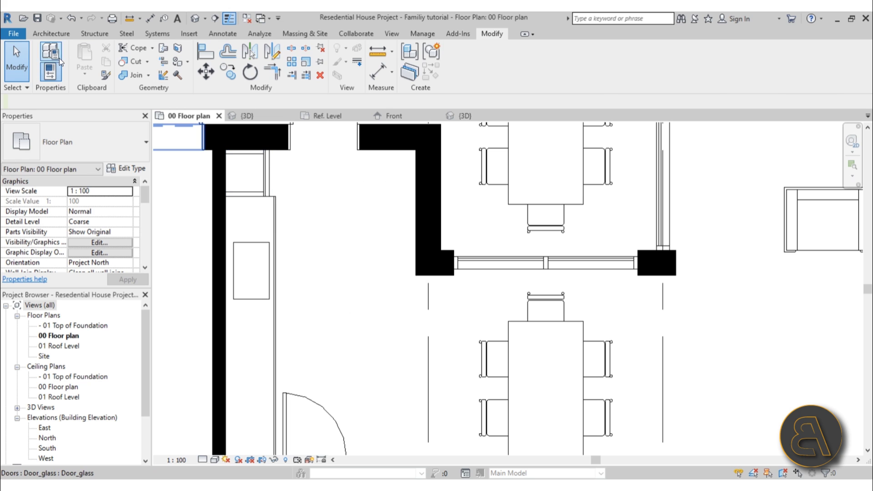
Place a Kitchen storage component along the wall's kitchen face, from the inner corner to the wall's lower end, 150 cm long
left_click(51, 33)
left_click(132, 54)
scroll(415, 200, "up", 2)
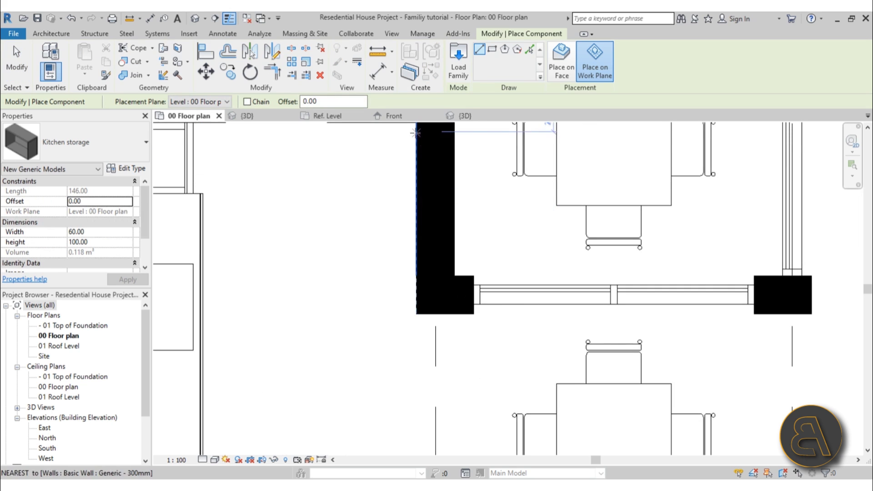
middle_click_drag(410, 154, 406, 209)
left_click(414, 173)
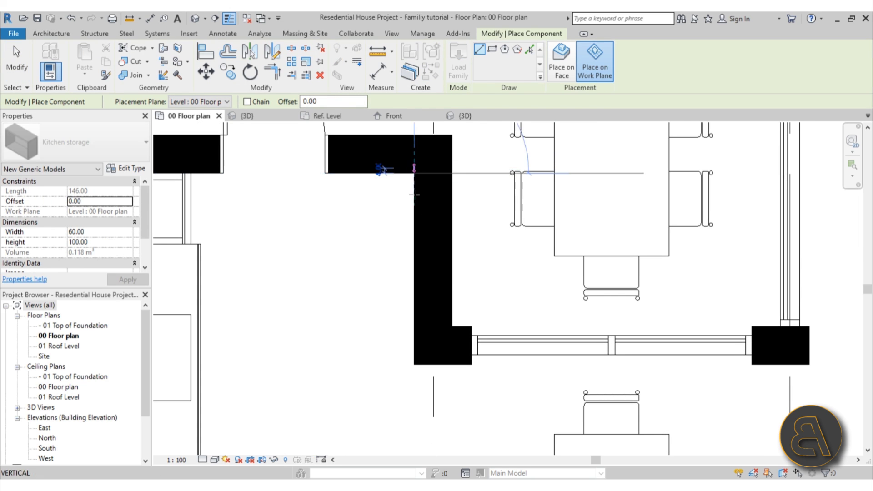
left_click(414, 364)
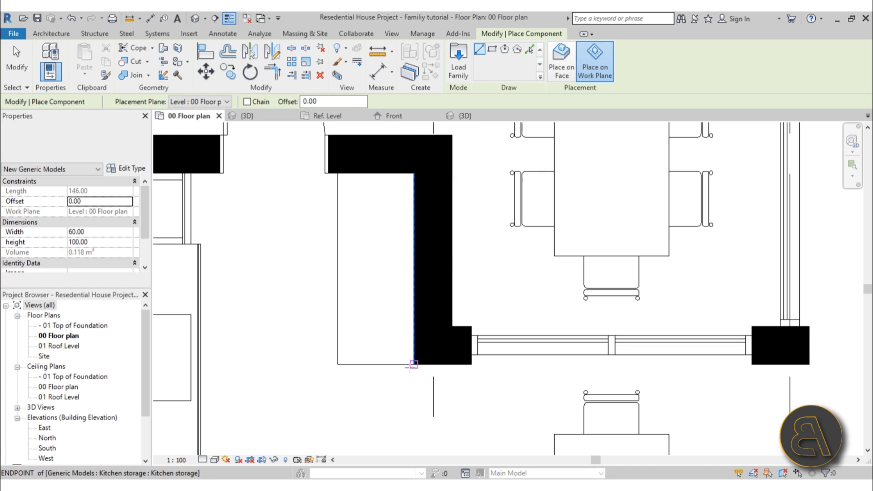
key("Escape")
key("Escape")
Select the placed Kitchen storage unit and review its width and height properties
left_click(390, 364)
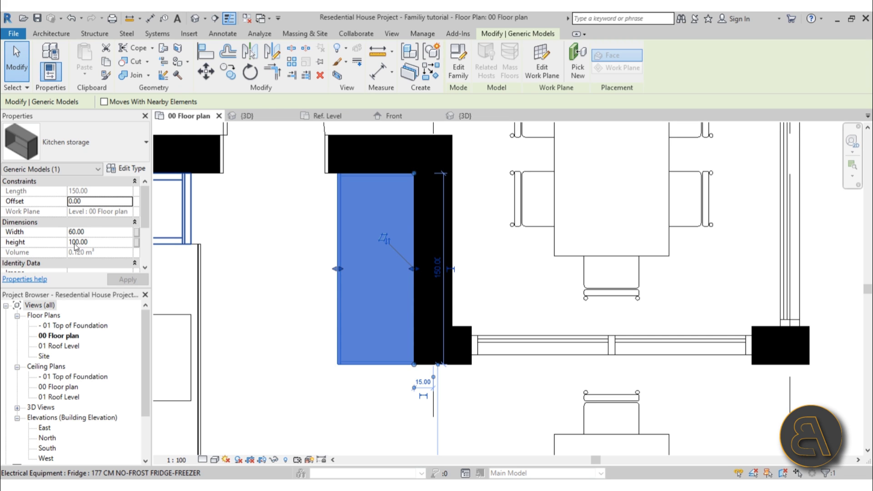
left_click(265, 253)
left_click(334, 245)
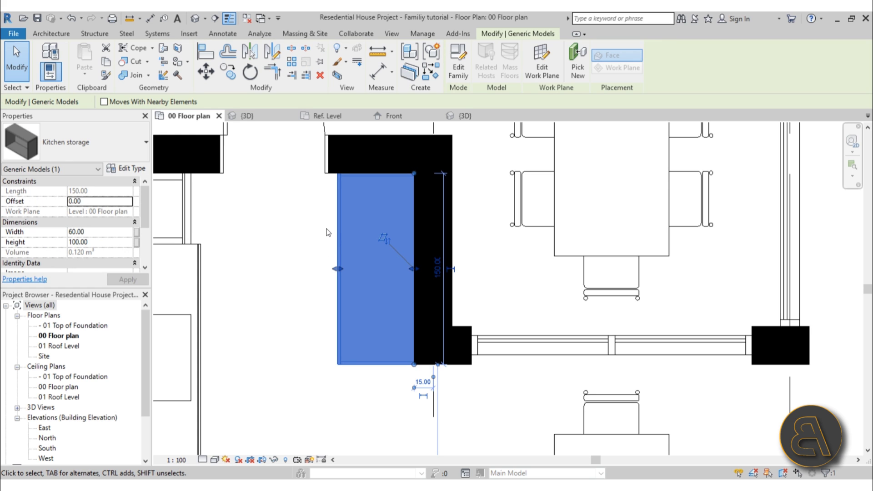
Try adjusting the placed Kitchen storage unit's length by moving its lower end along the wall, and deselect the unit
scroll(326, 236, "down", 3)
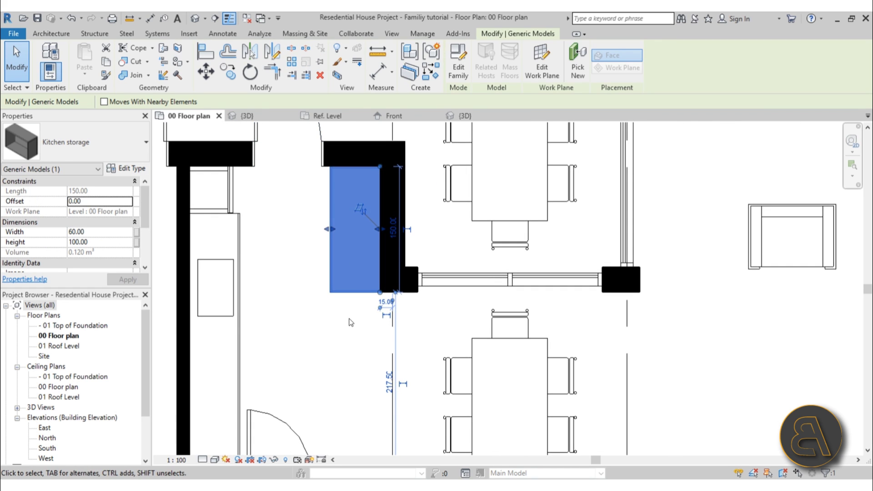
scroll(351, 316, "down", 2)
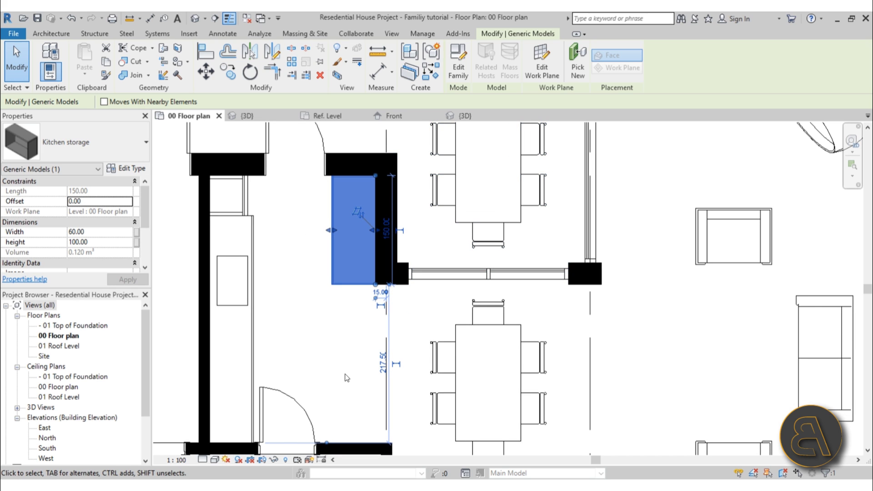
left_click_drag(375, 285, 376, 175)
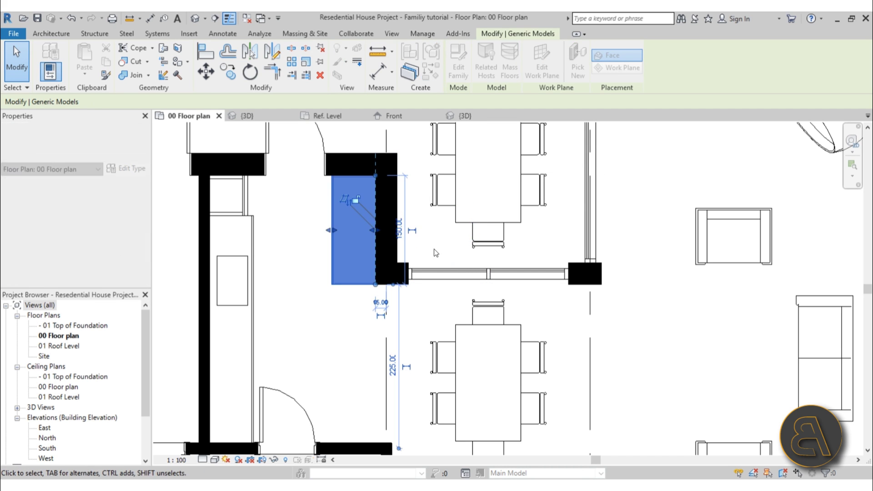
key("Escape")
Look at the Kitchen storage family's 3D view and examine the whole house layout in the 00 Floor plan
left_click(482, 114)
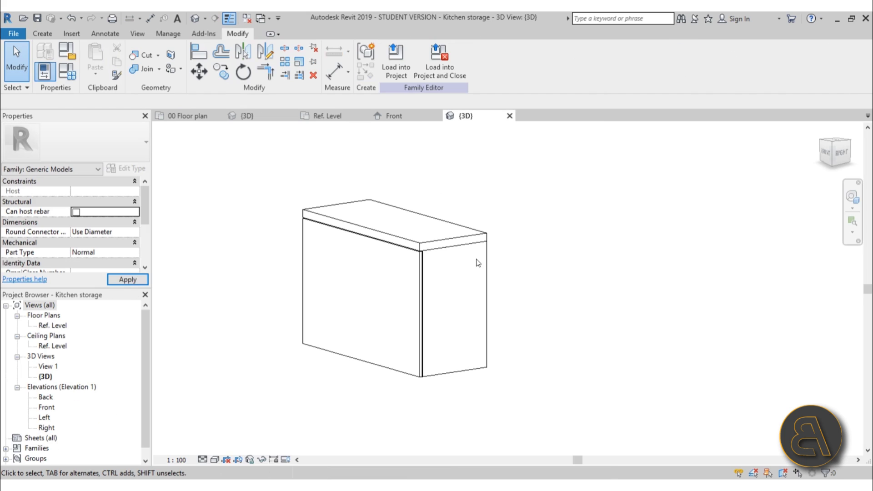
left_click(195, 116)
scroll(434, 275, "down", 4)
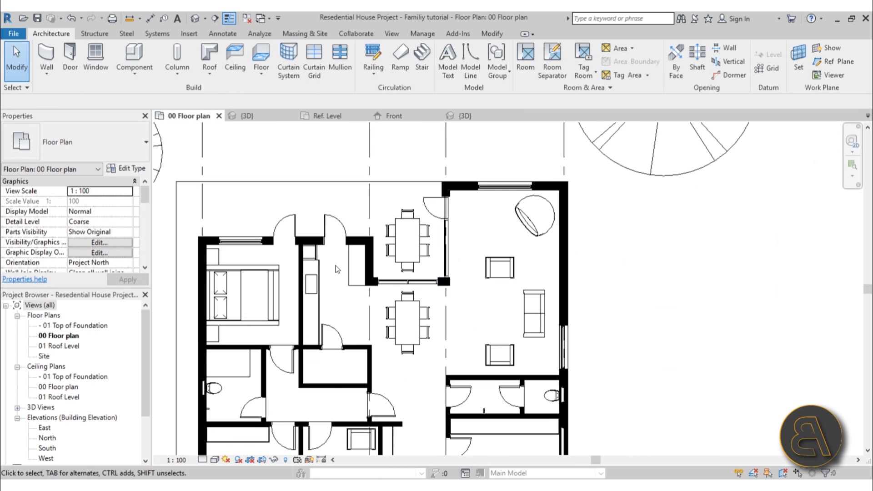
scroll(401, 318, "up", 3)
left_click(379, 337)
left_click(426, 338)
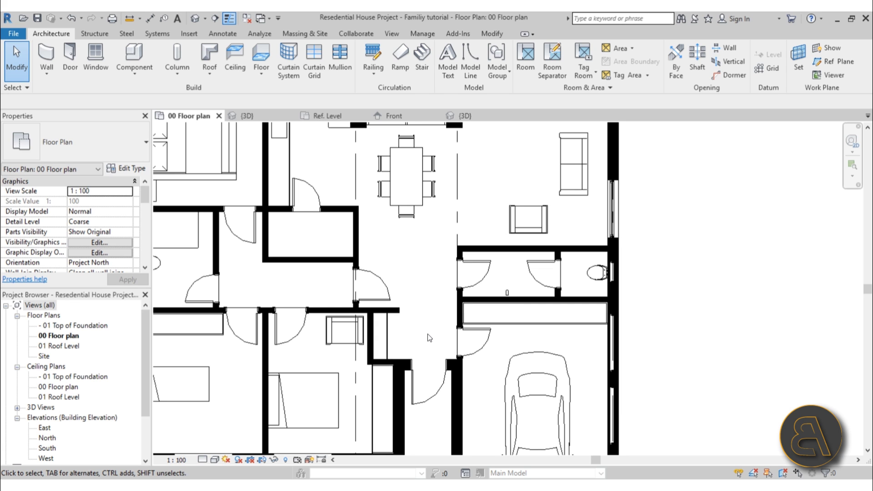
scroll(428, 334, "down", 4)
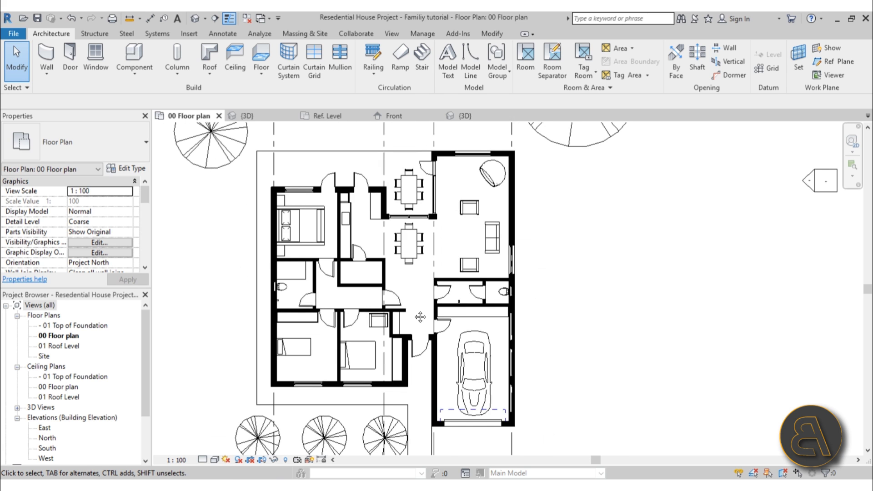
middle_click_drag(413, 319, 413, 303)
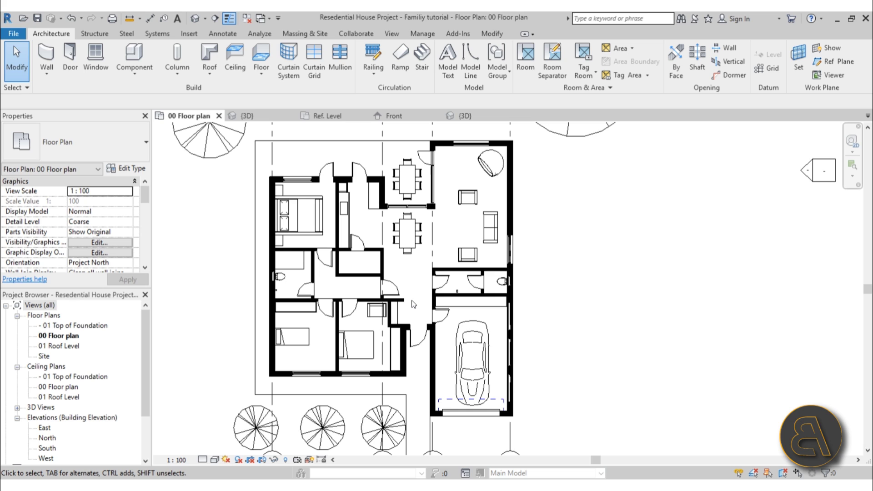